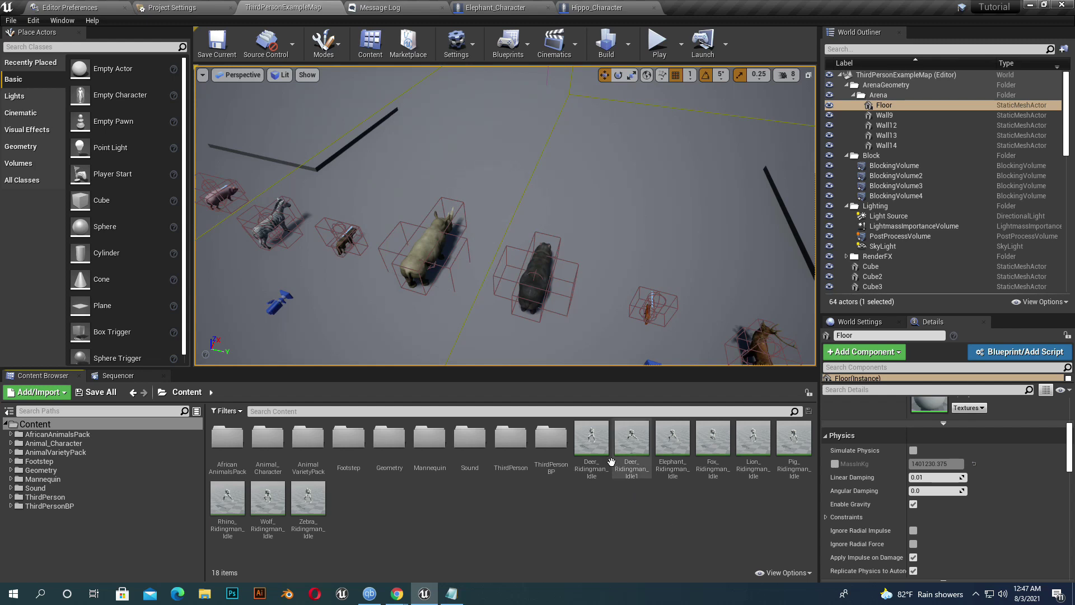
Step: Look over the animal riding idle animations stored in the Content folder
{"action": "left_click", "coordinate": [632, 440]}
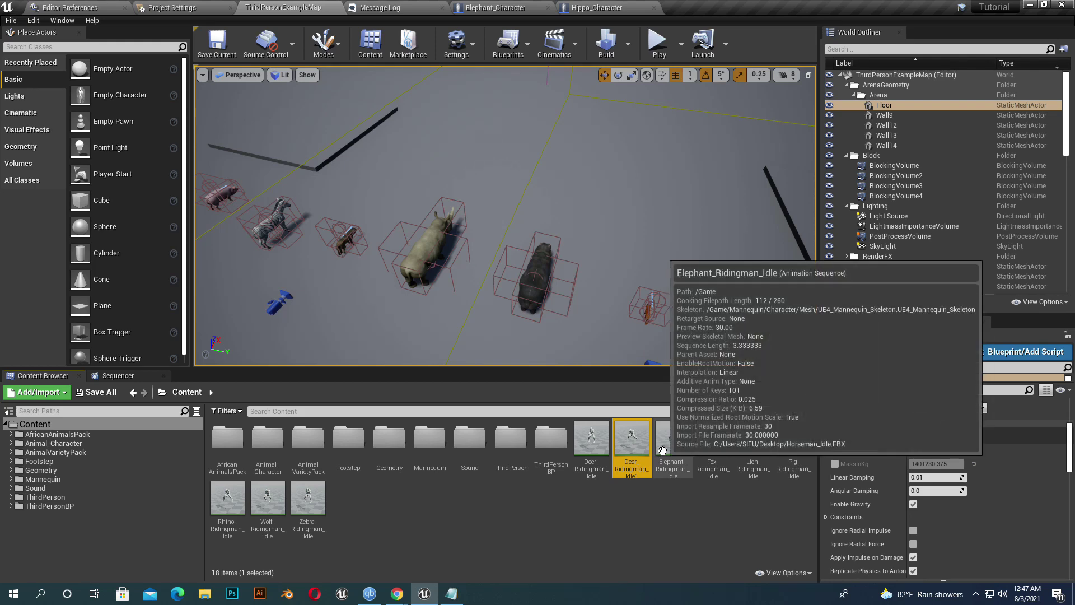
{"action": "left_click", "coordinate": [708, 448]}
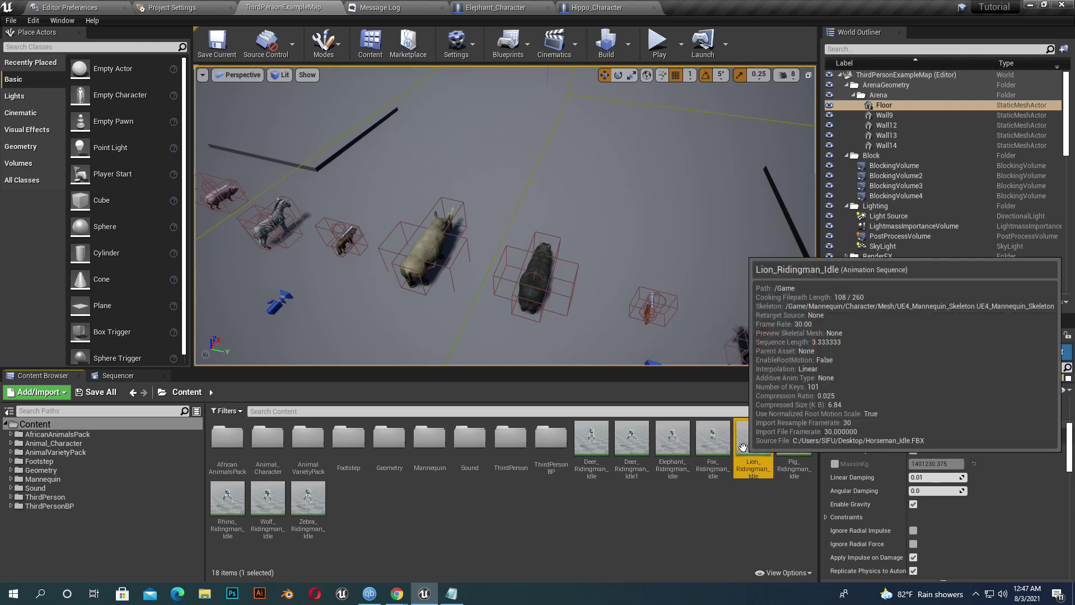
{"action": "left_click", "coordinate": [787, 448]}
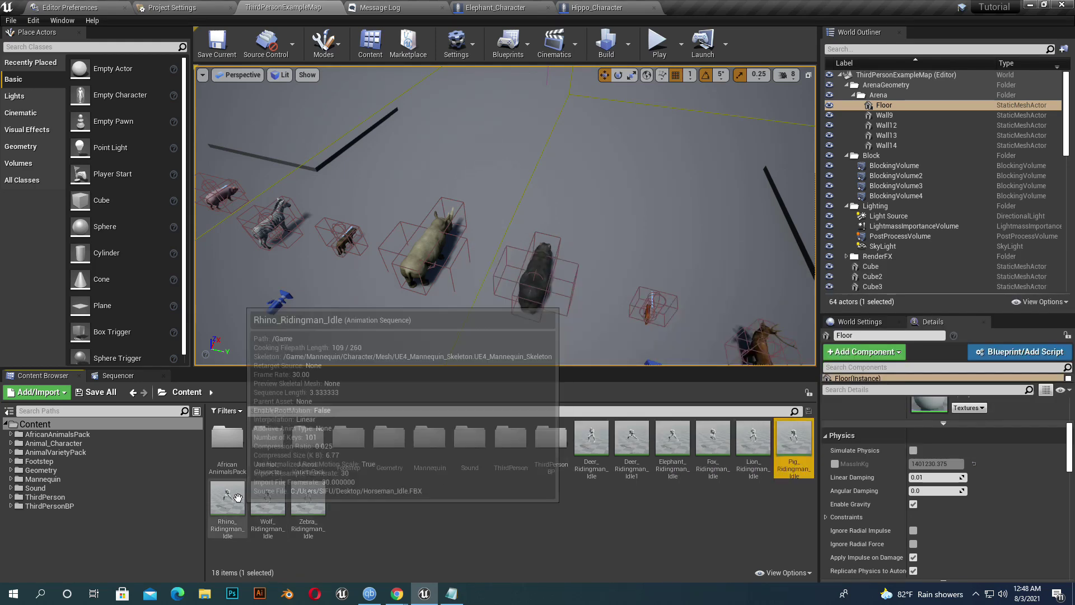
{"action": "left_click", "coordinate": [268, 497]}
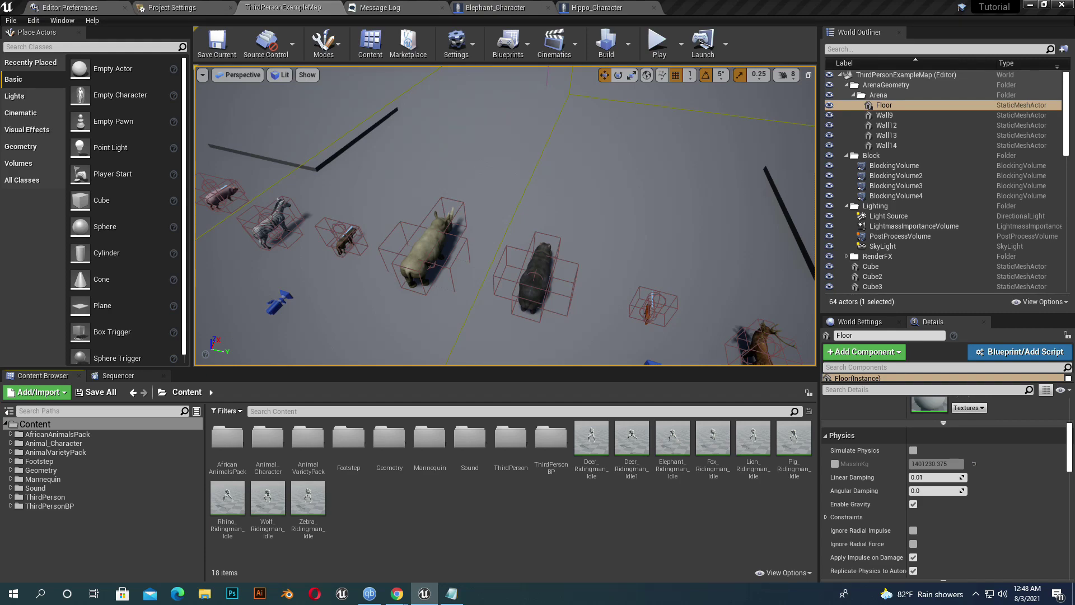
Step: Switch to Chrome, preview the "Ride any animal in Unreal Engine" video at about 0:54, and return to the Unreal Editor
{"action": "left_click", "coordinate": [397, 593]}
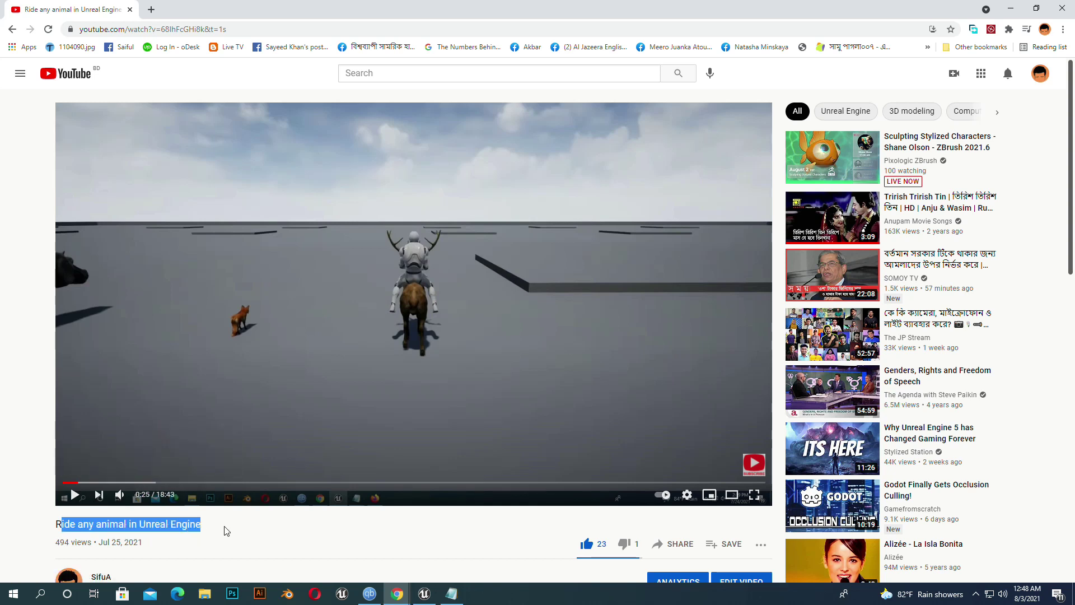
{"action": "left_click", "coordinate": [98, 483]}
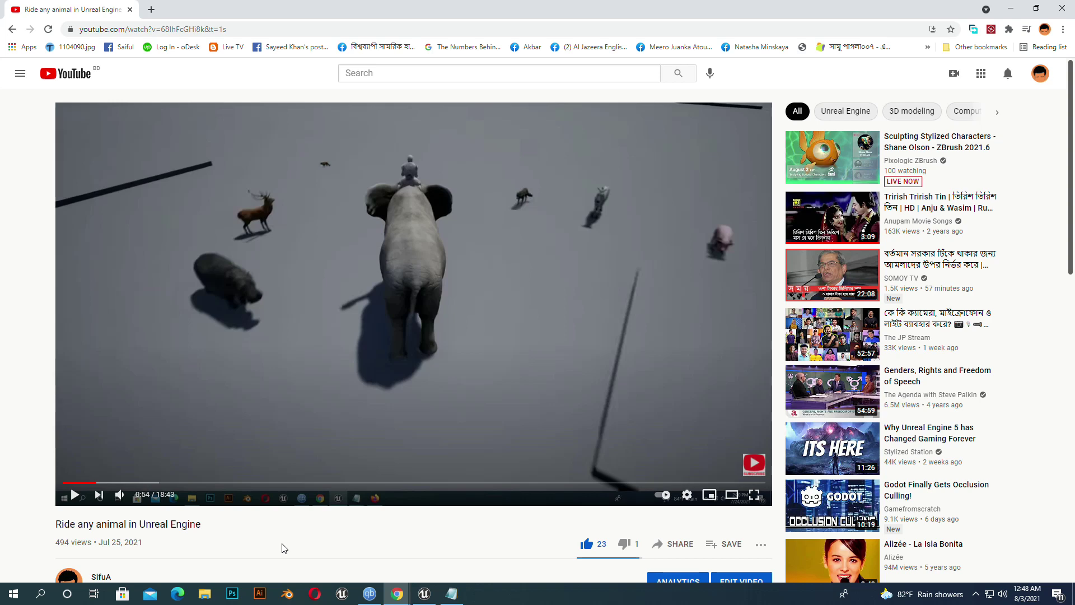
{"action": "left_click", "coordinate": [425, 593]}
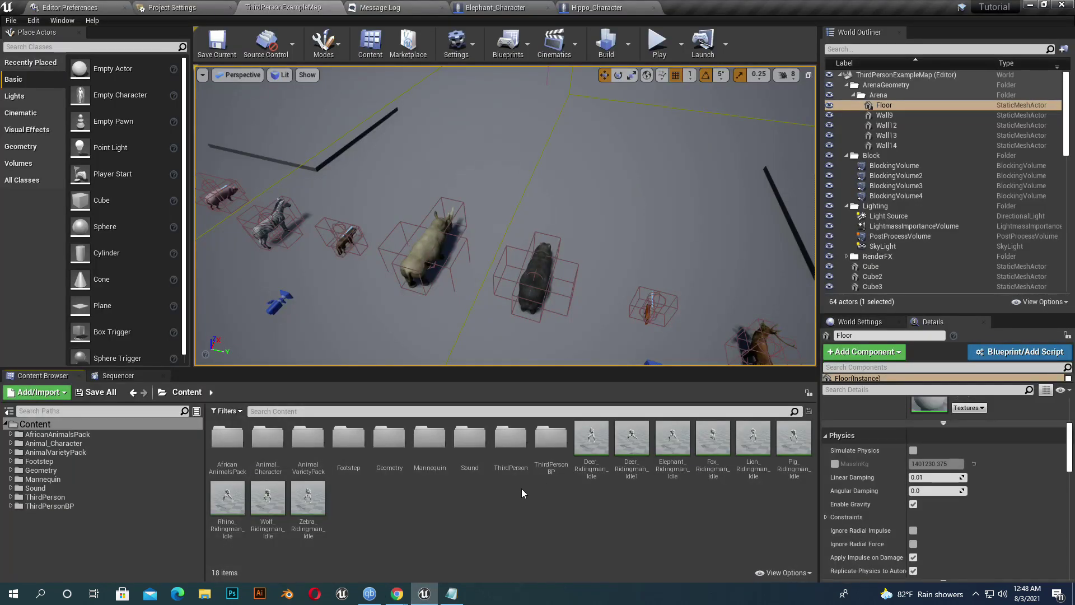
Step: Open the Deer_Ridingman_Idle animation, examine the riding pose from another angle, and return to the content folder
{"action": "right_click_drag", "start_coordinate": [543, 312], "coordinate": [544, 341]}
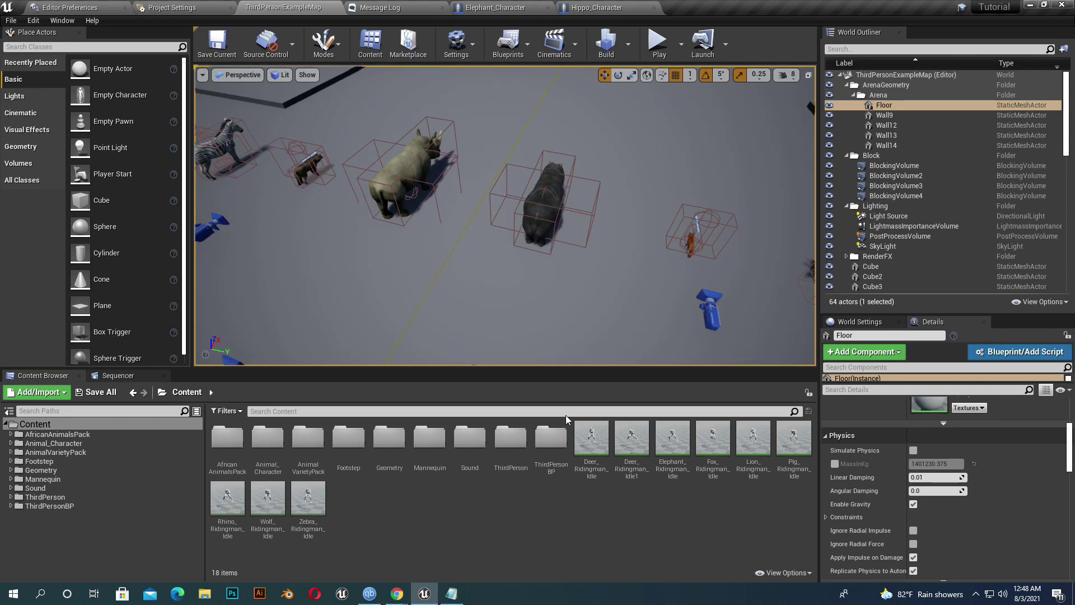
{"action": "left_click", "coordinate": [591, 439]}
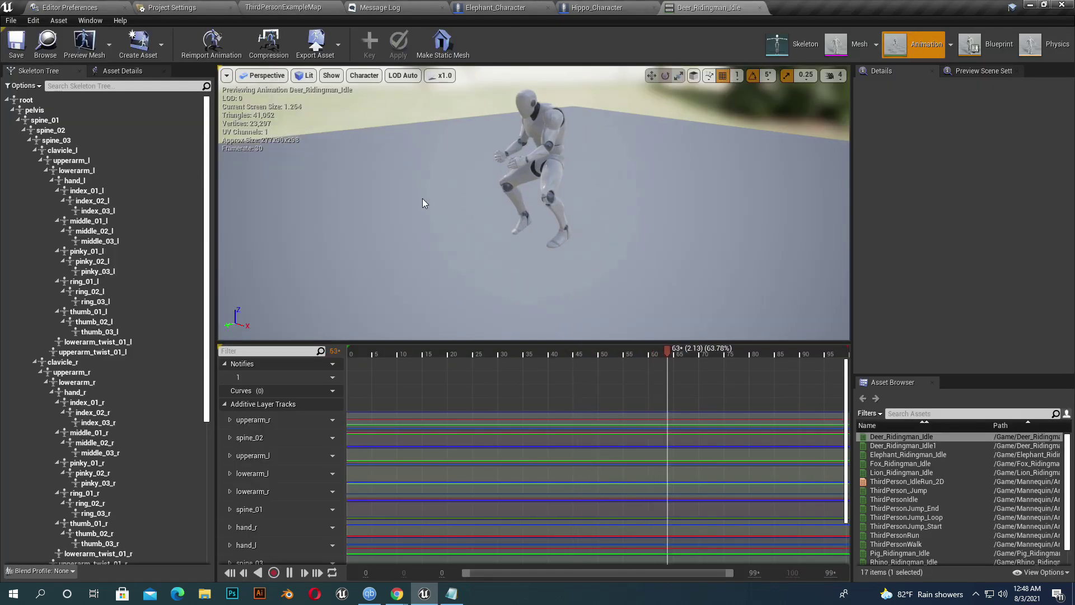
{"action": "right_click_drag", "start_coordinate": [422, 198], "coordinate": [406, 185]}
{"action": "left_click_drag", "start_coordinate": [406, 185], "coordinate": [529, 193], "text": "alt"}
{"action": "scroll", "coordinate": [427, 197], "scroll_direction": "up", "scroll_amount": 4}
{"action": "left_click", "coordinate": [49, 46]}
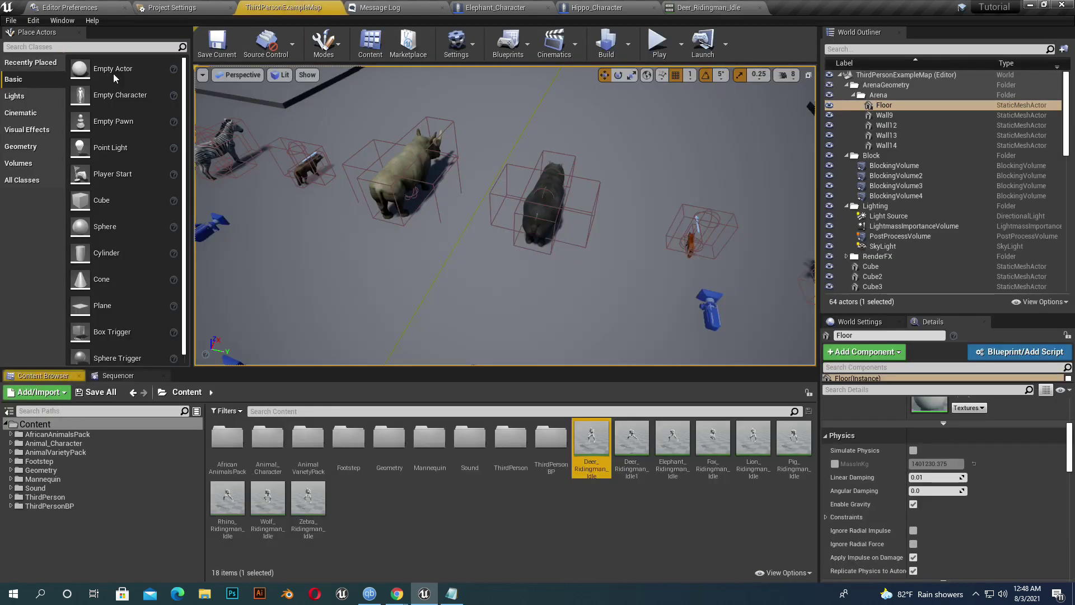
Step: Preview the Deer_Ridingman_Idle1 and Elephant_Ridingman_Idle animations, returning to the content folder after each
{"action": "double_click", "coordinate": [640, 454]}
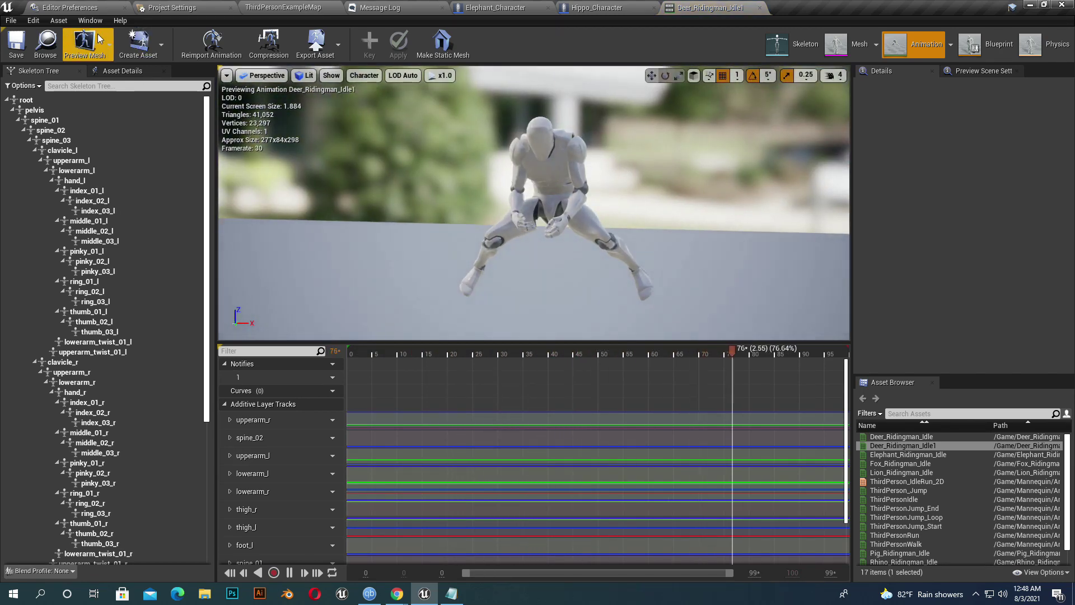
{"action": "key", "text": "ctrl+Tab"}
{"action": "double_click", "coordinate": [672, 438]}
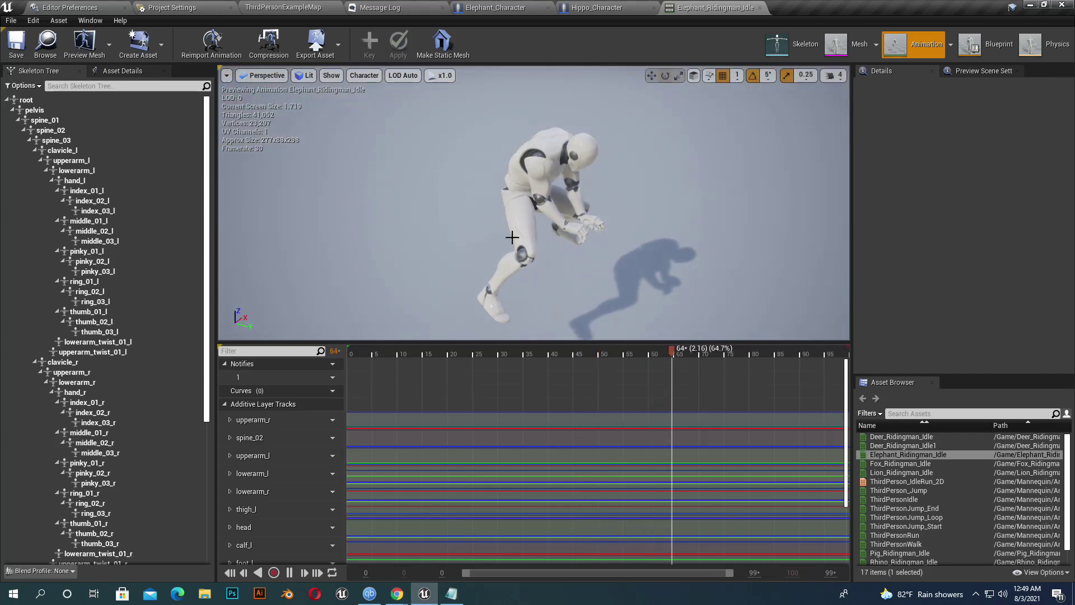
{"action": "left_click", "coordinate": [55, 36]}
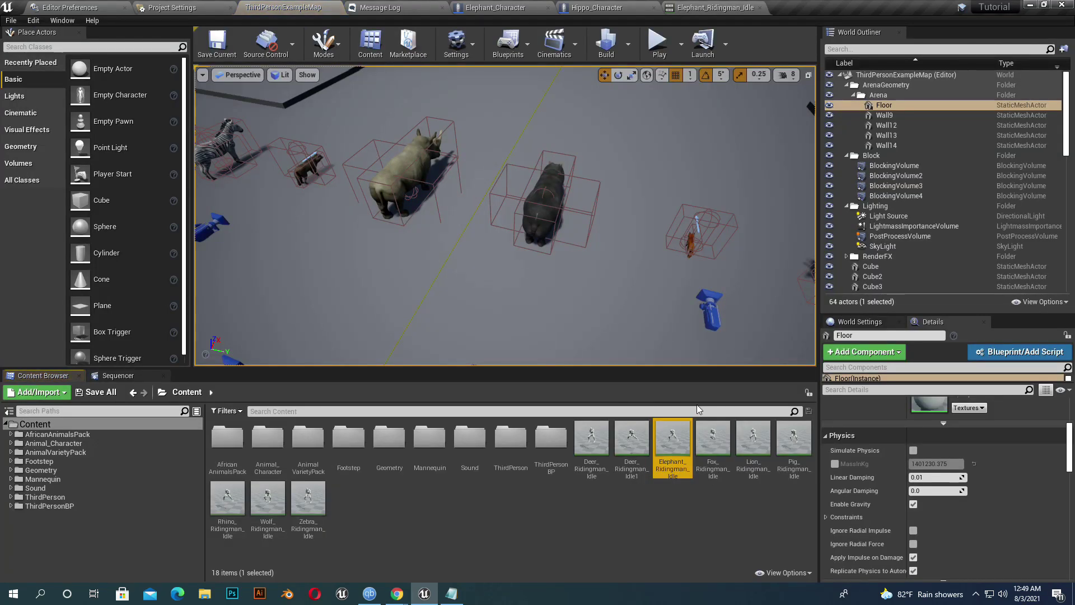
Step: Preview the Fox_Ridingman_Idle animation, check its riding pose, and return to the content folder
{"action": "double_click", "coordinate": [712, 438]}
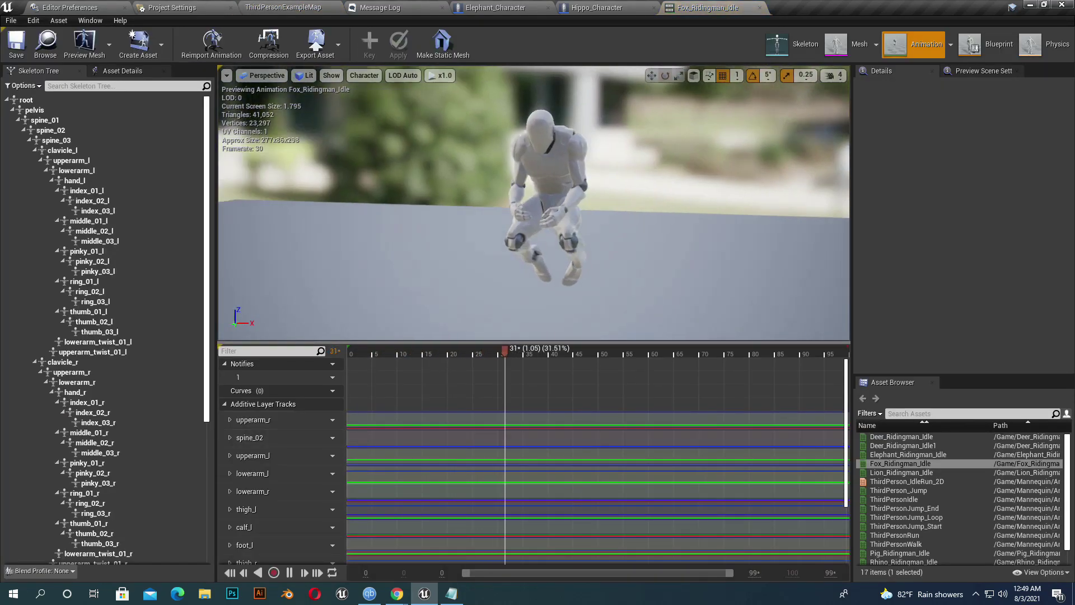
{"action": "left_click_drag", "start_coordinate": [633, 185], "coordinate": [665, 227]}
{"action": "left_click", "coordinate": [47, 43]}
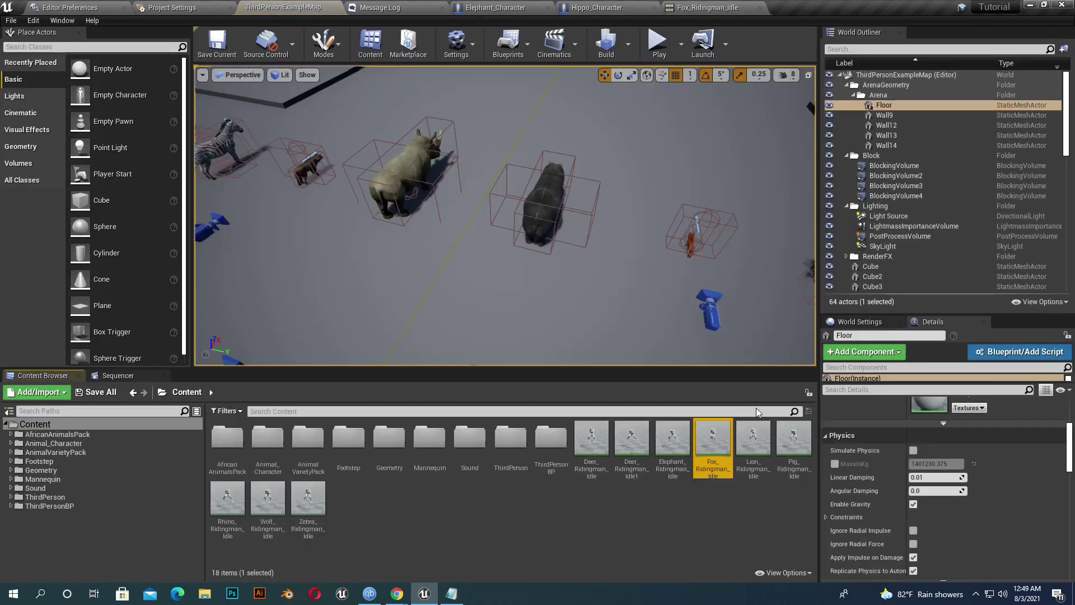
Step: Preview the Lion_Ridingman_Idle and Pig_Ridingman_Idle animations, returning to the level after each
{"action": "double_click", "coordinate": [755, 441]}
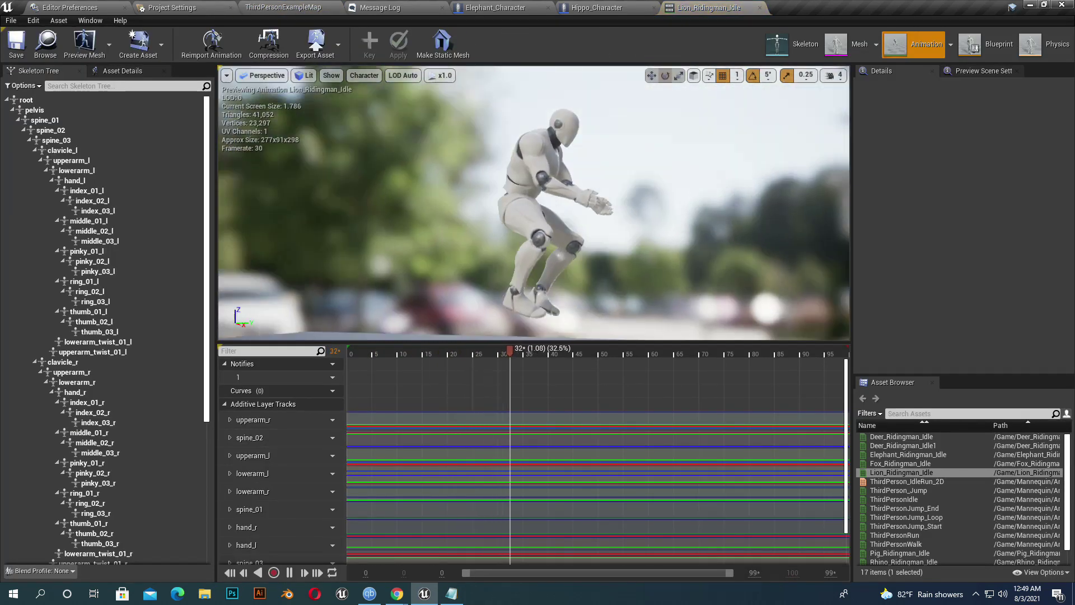
{"action": "left_click", "coordinate": [283, 7]}
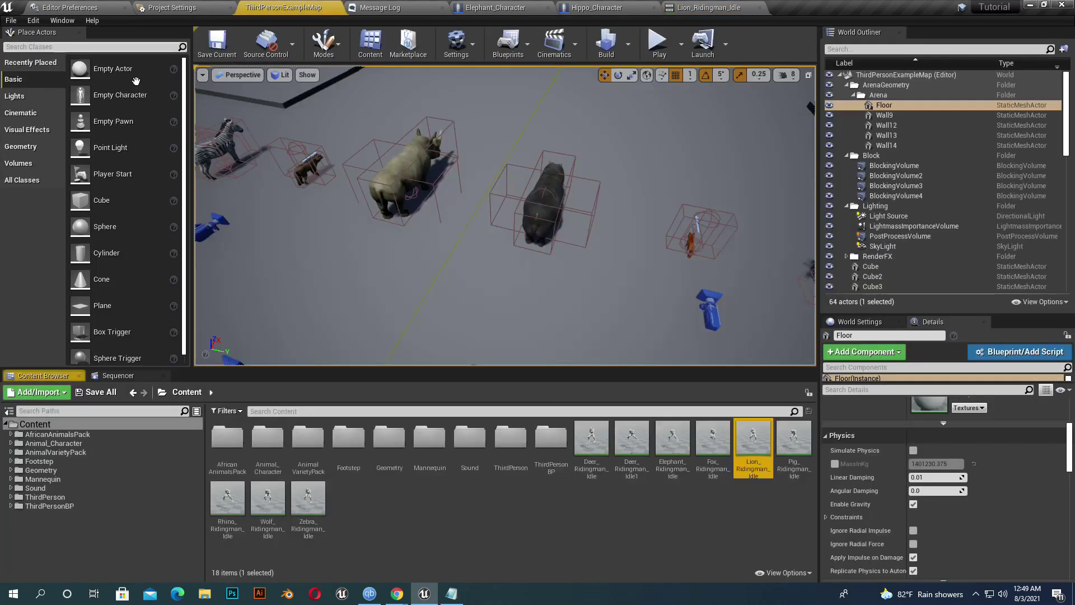
{"action": "double_click", "coordinate": [794, 439]}
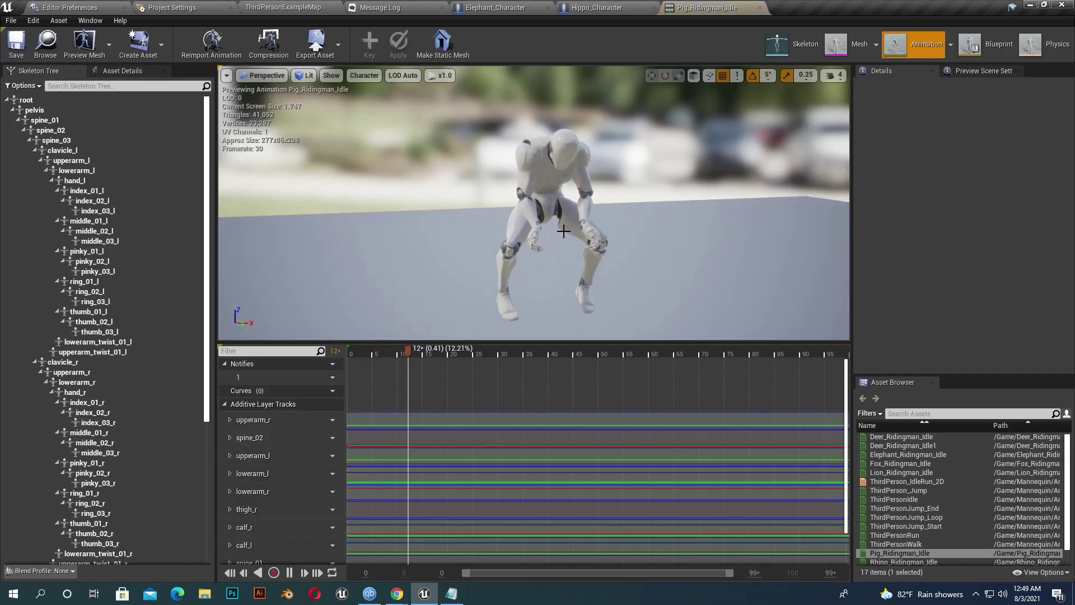
{"action": "left_click", "coordinate": [283, 7]}
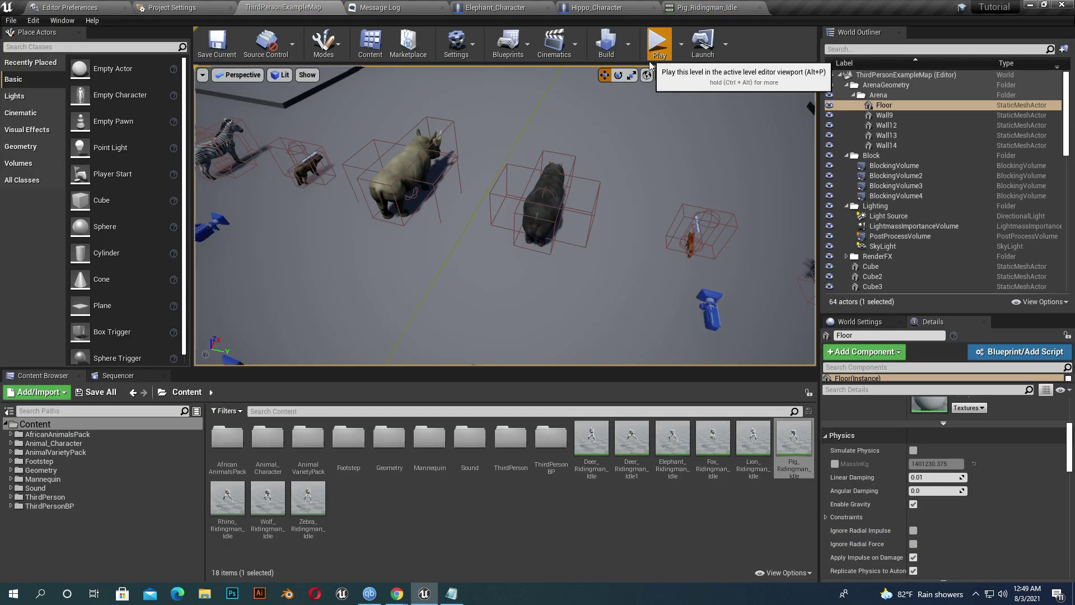
Step: Play the level in full screen, run the character to the deer, and mount and ride it
{"action": "left_click", "coordinate": [659, 41]}
{"action": "key", "text": "F11"}
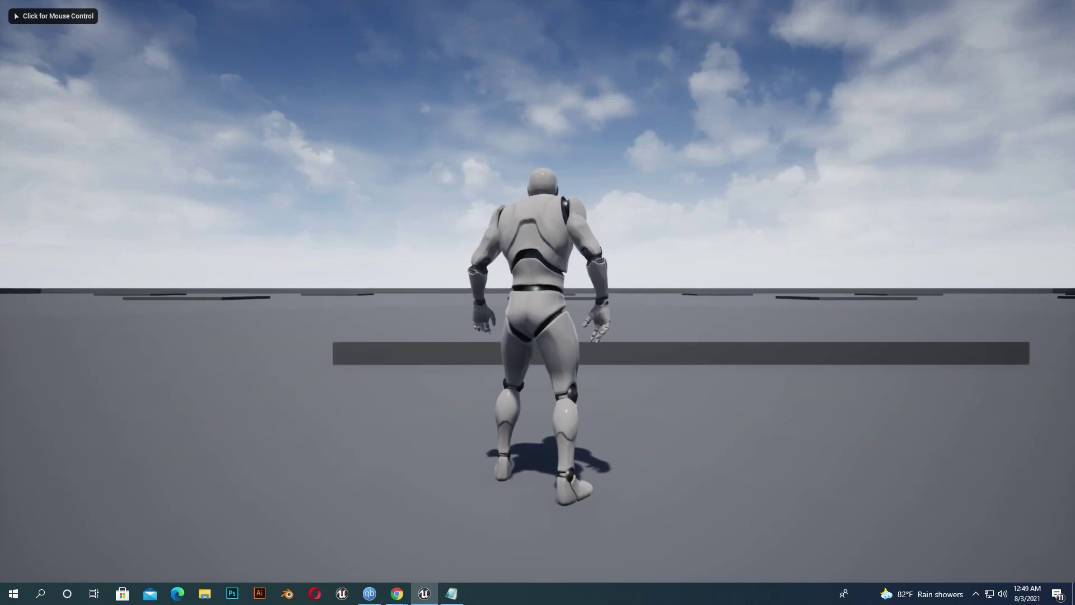
{"action": "left_click", "coordinate": [538, 291]}
{"action": "key", "text": "w"}
{"action": "key", "text": "w"}
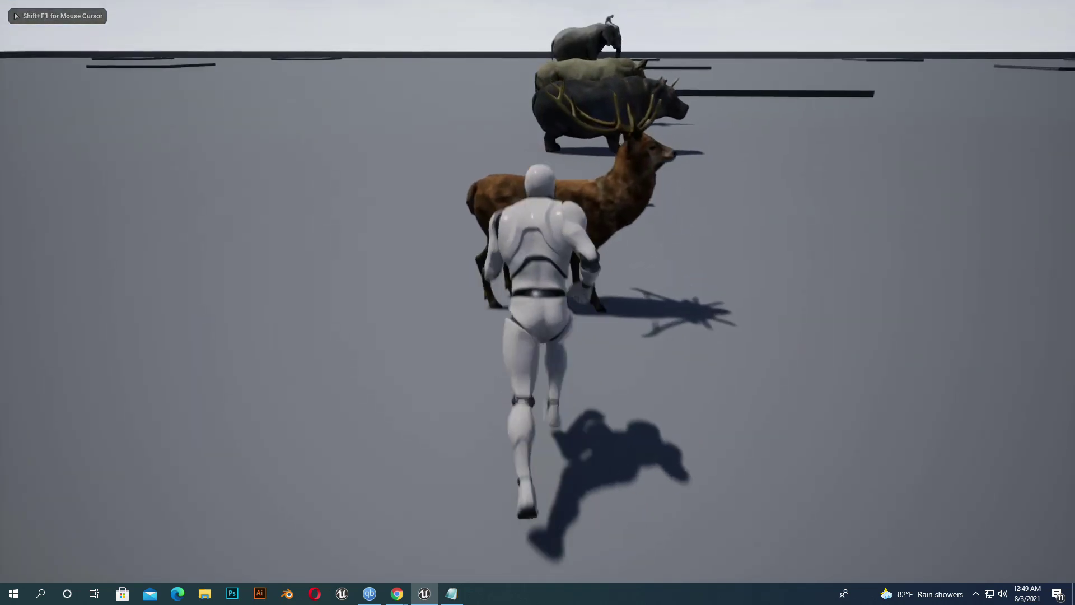
{"action": "key", "text": "e"}
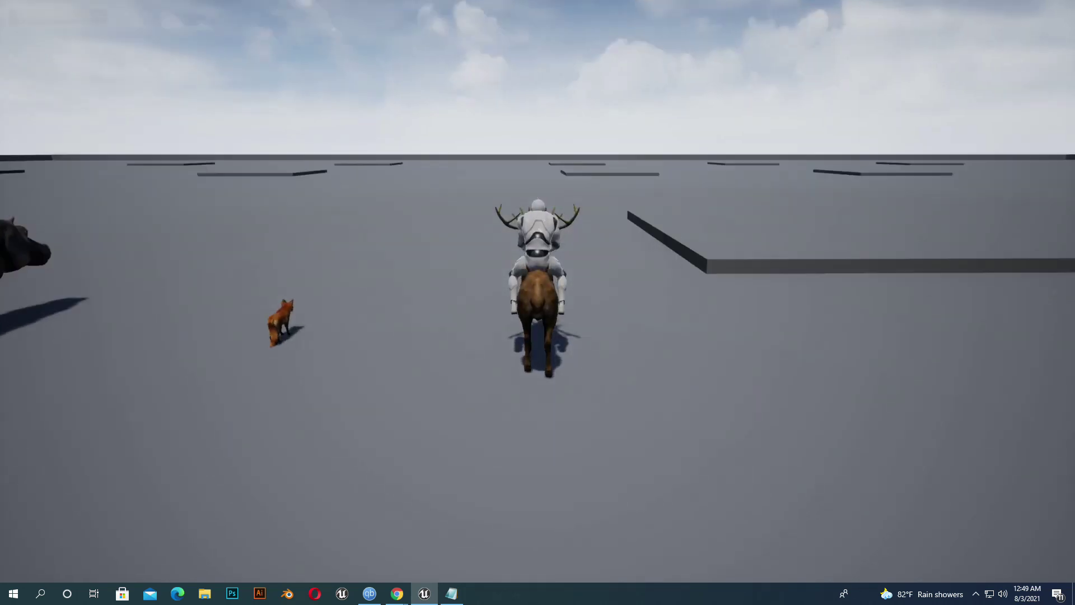
{"action": "key", "text": "w"}
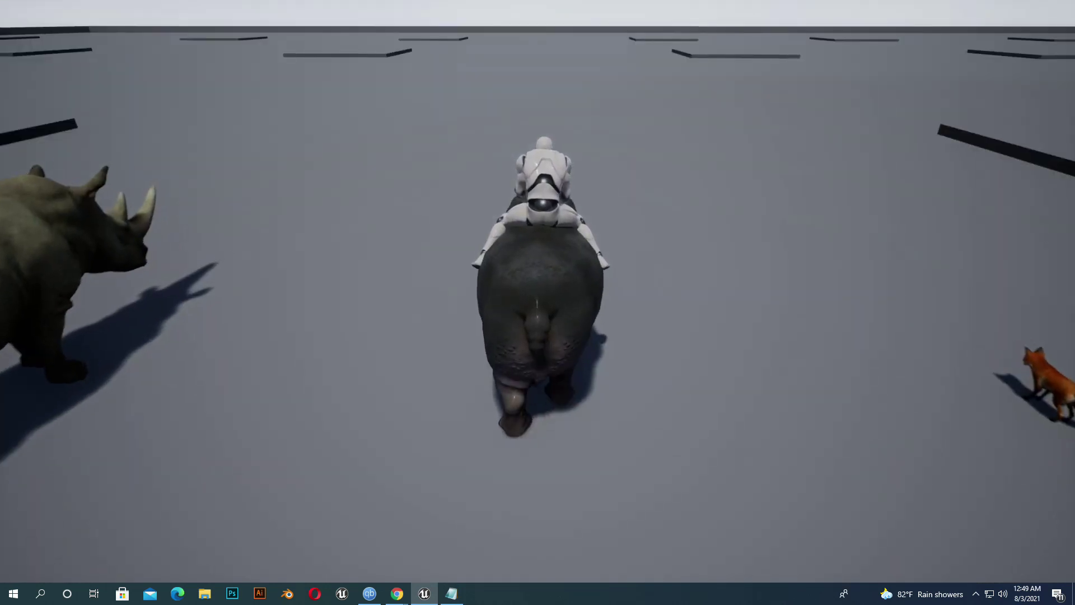
Step: Test riding the hippo around the arena
{"action": "key", "text": "w"}
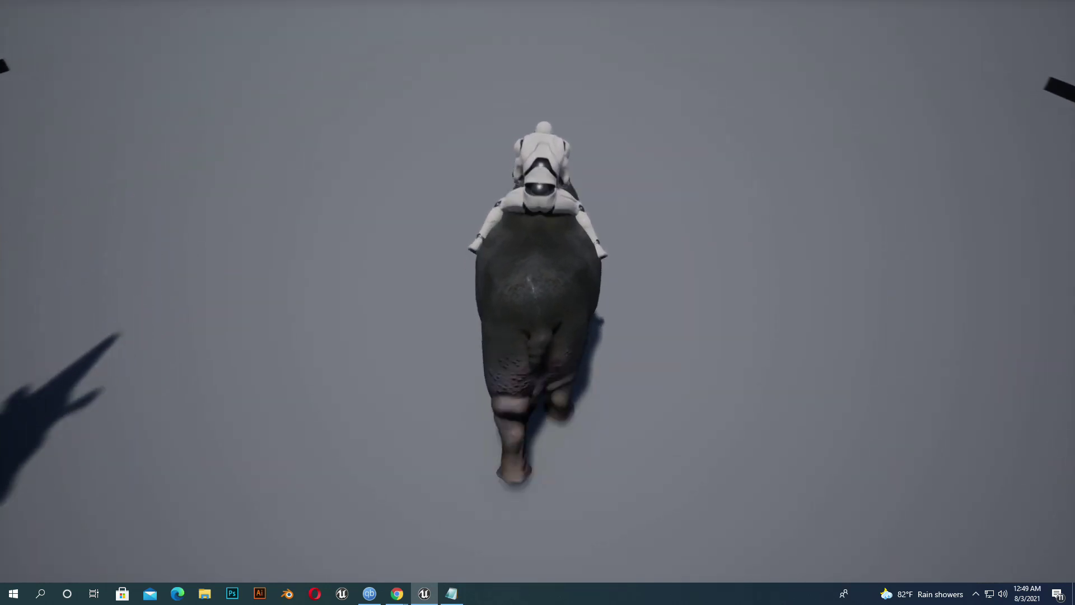
{"action": "key", "text": "w"}
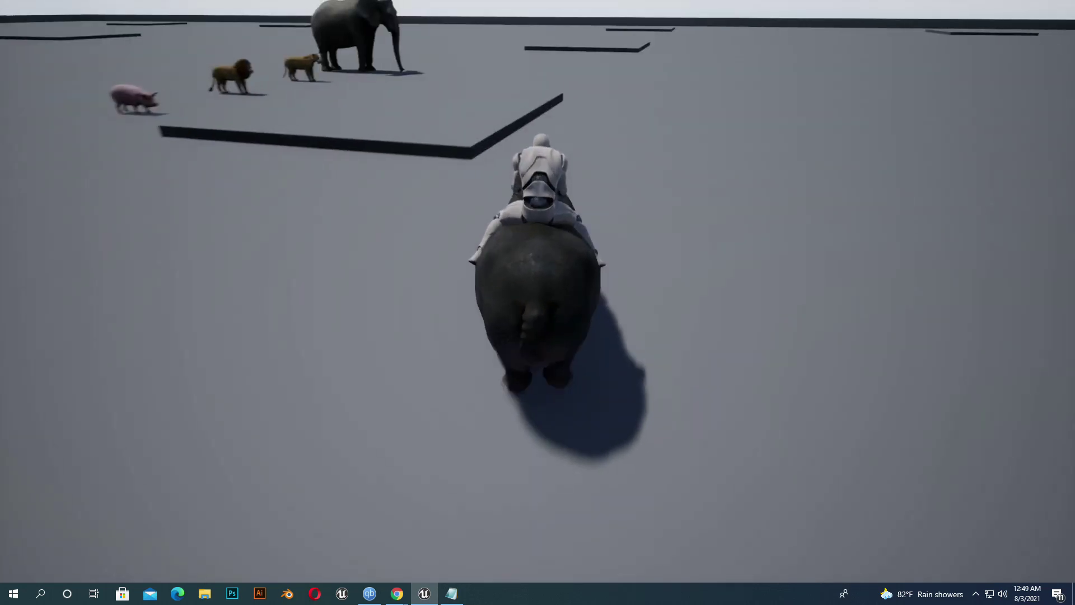
{"action": "key", "text": "w"}
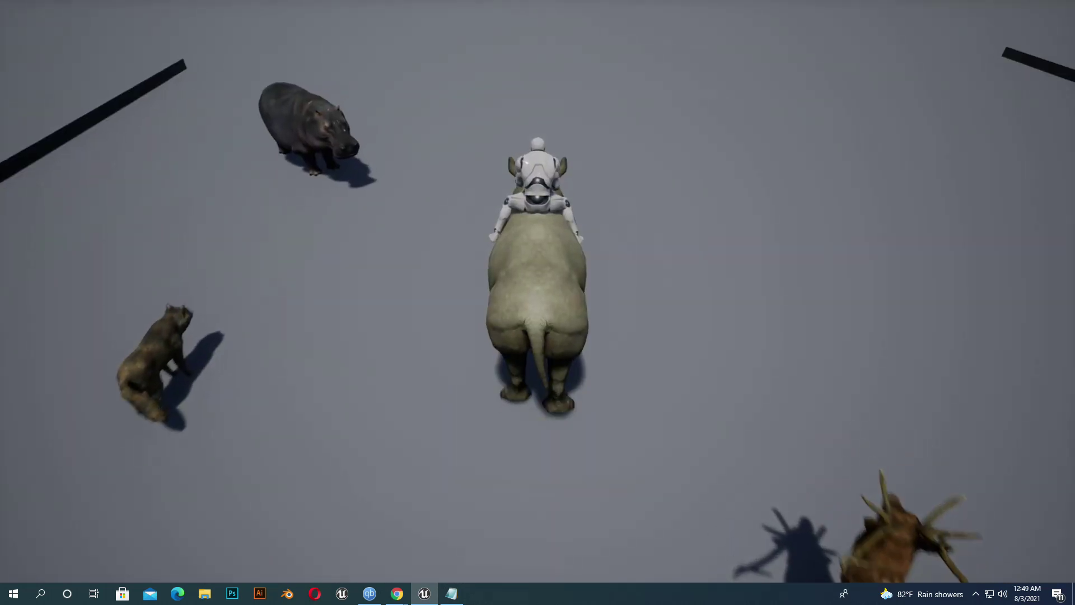
Step: Test riding the rhino and the zebra around the arena
{"action": "key", "text": "w"}
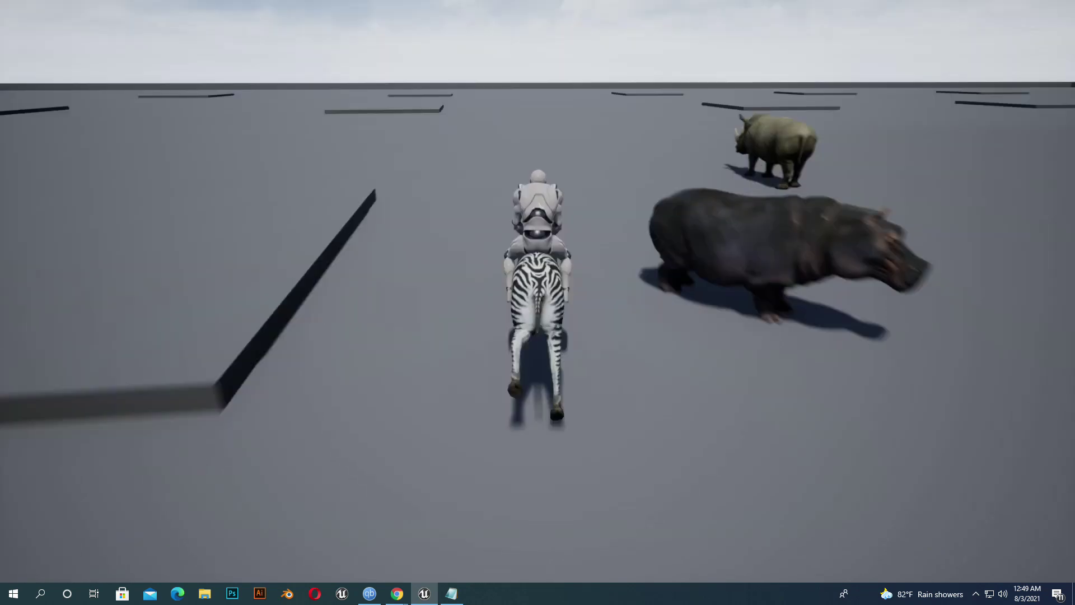
{"action": "key", "text": "w"}
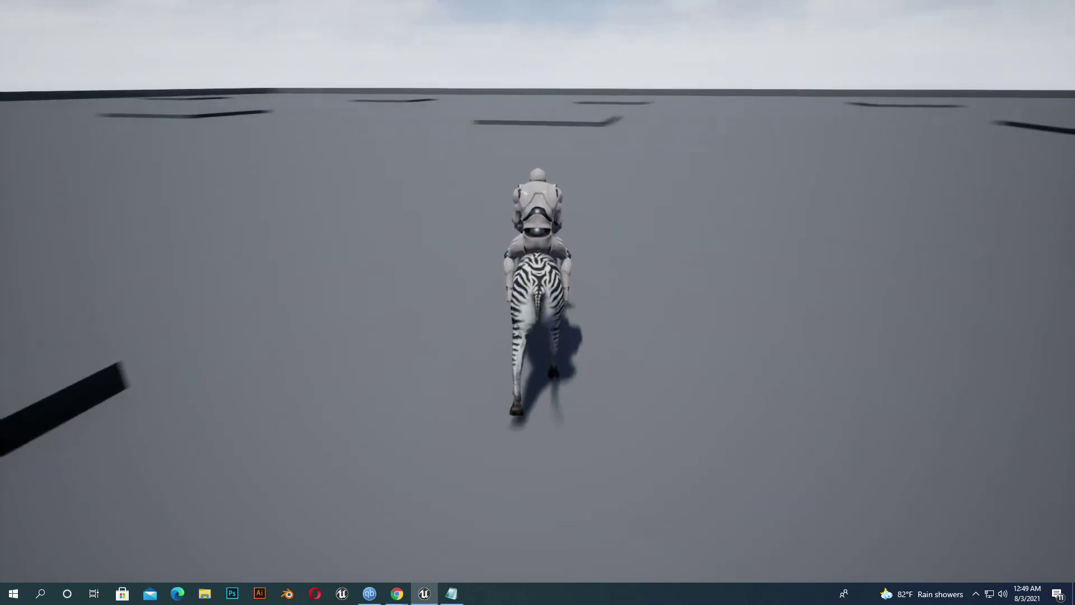
{"action": "key", "text": "w"}
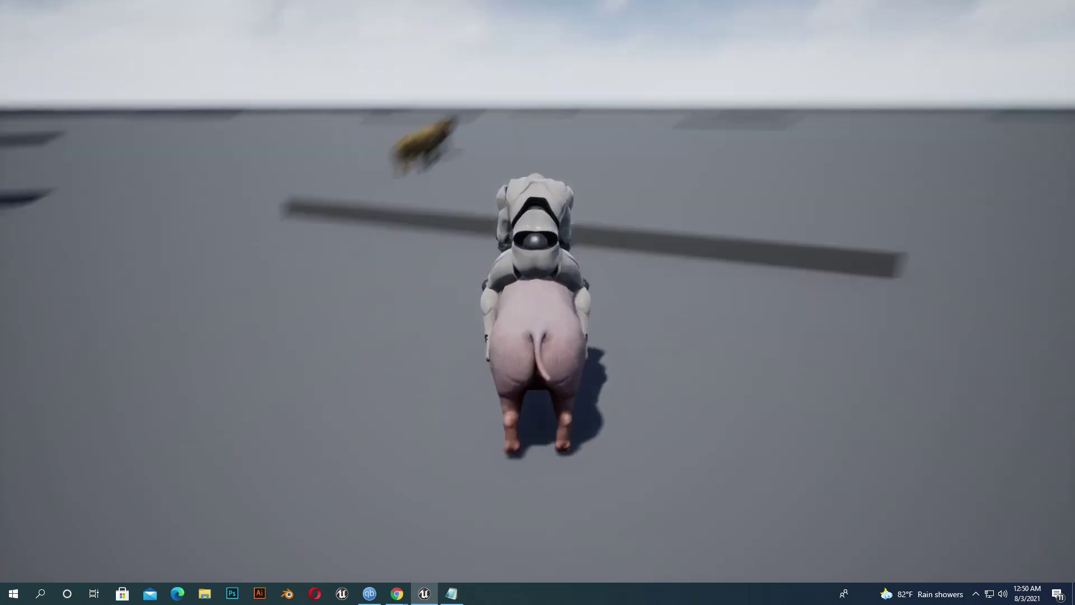
Step: Test riding the pig and the elephant around the arena
{"action": "key", "text": "w"}
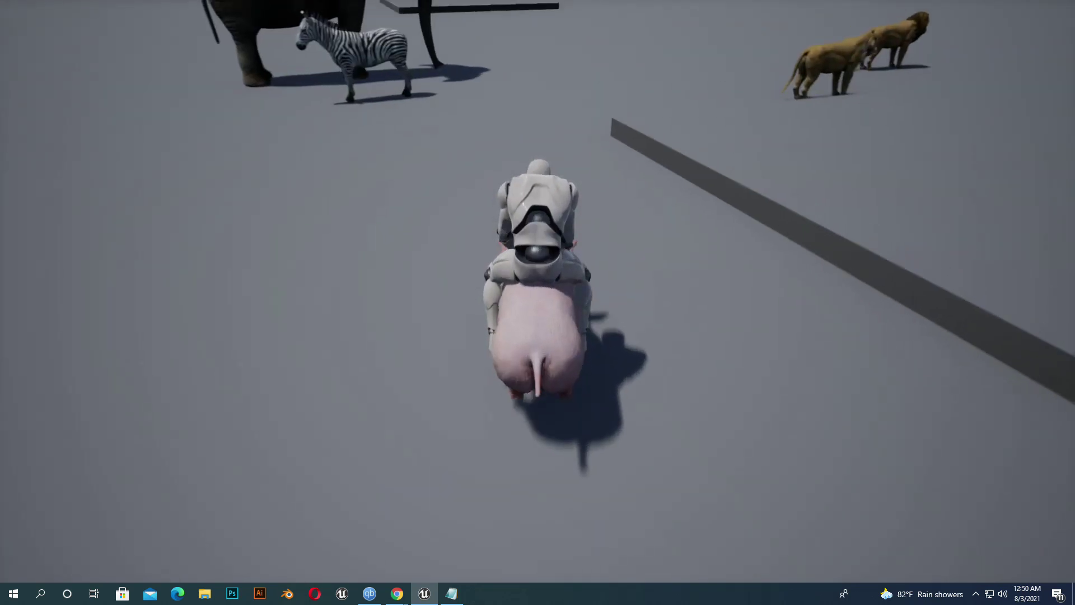
{"action": "key", "text": "w"}
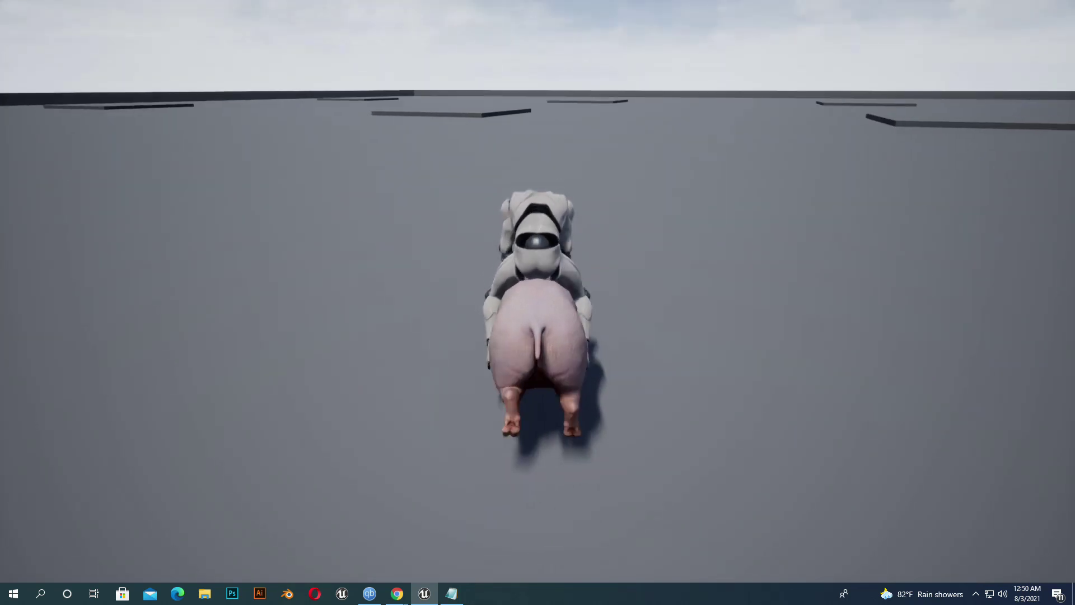
{"action": "key", "text": "w"}
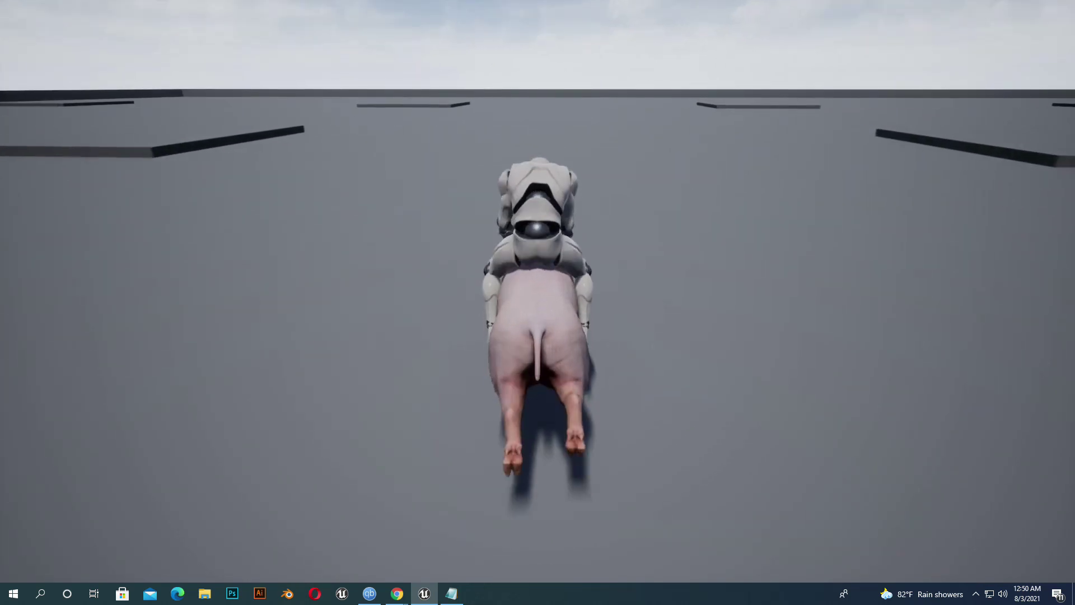
{"action": "key", "text": "w"}
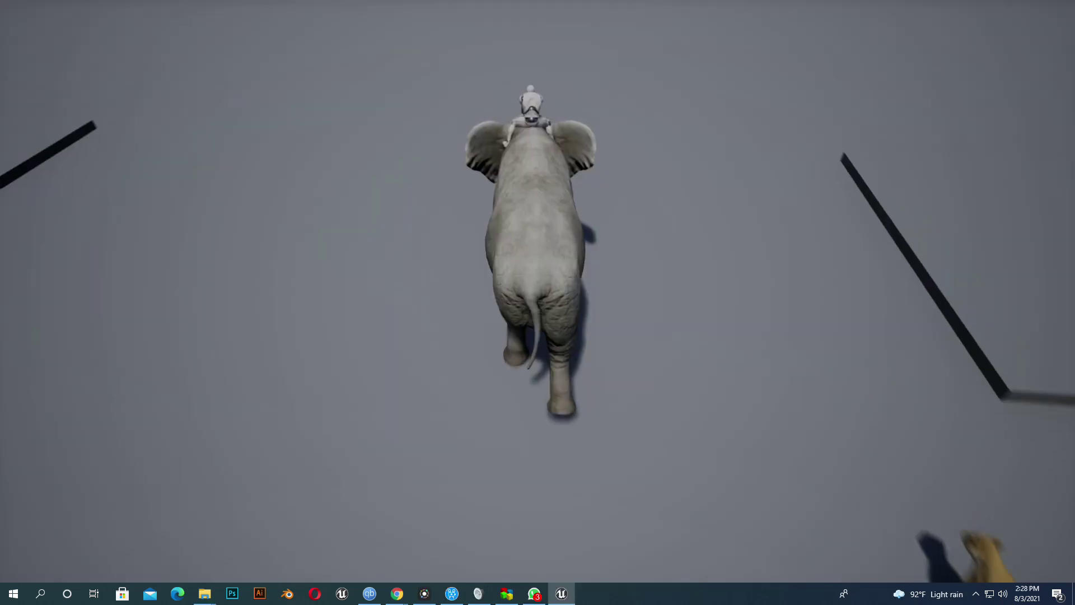
{"action": "key", "text": "w"}
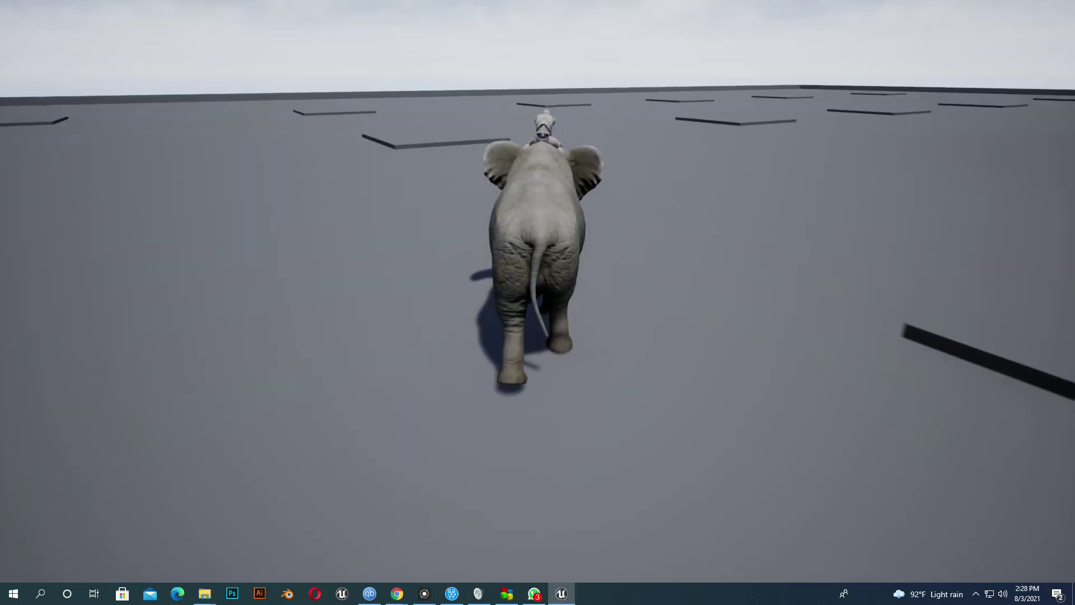
{"action": "key", "text": "w"}
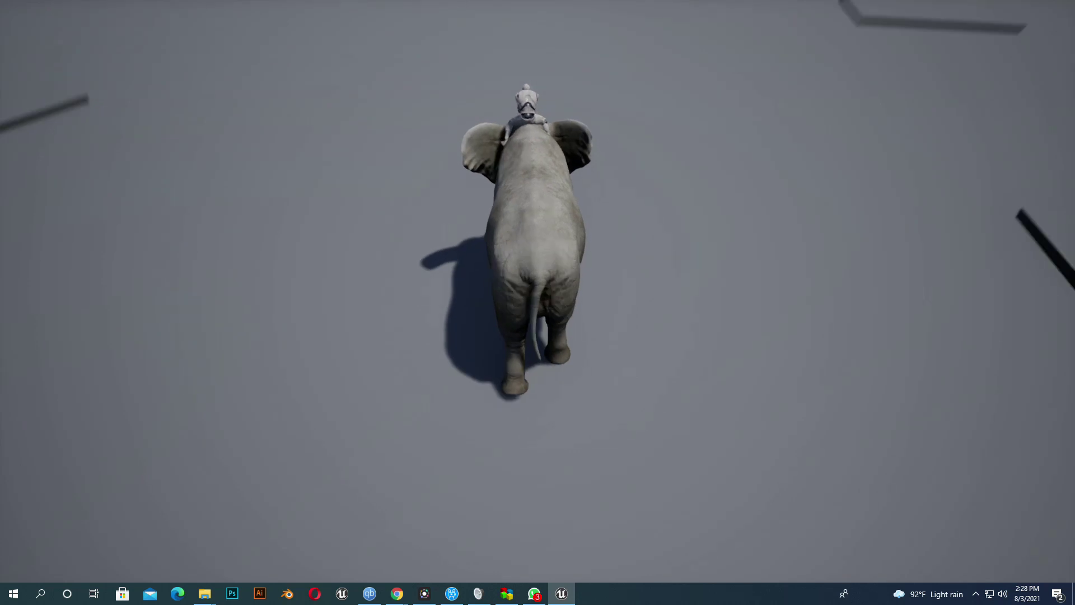
Step: Continue riding the elephant forward across the open arena floor
{"action": "key", "text": "w"}
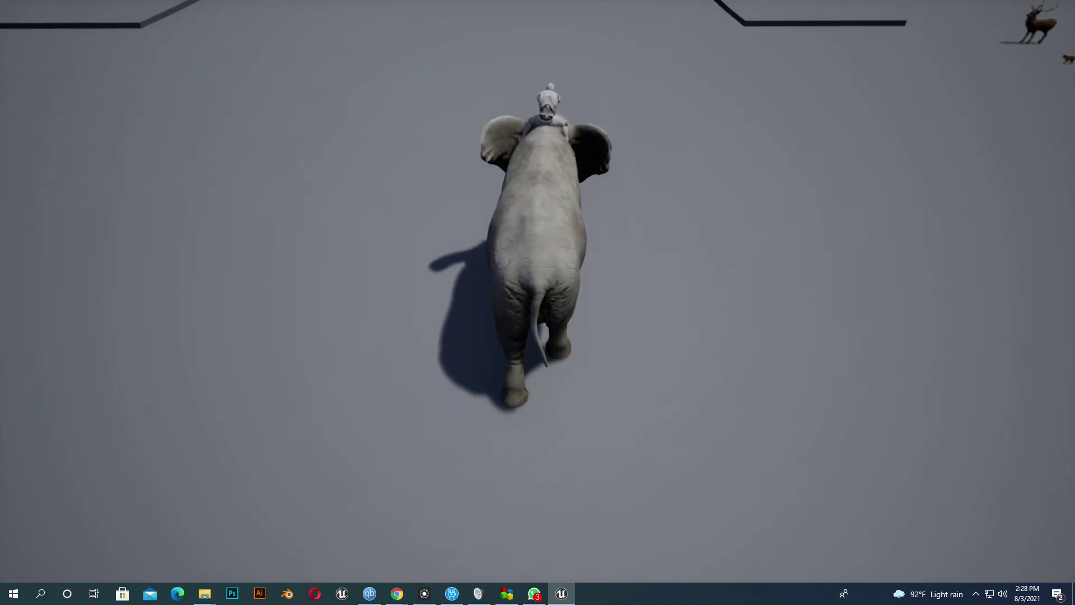
{"action": "key", "text": "w"}
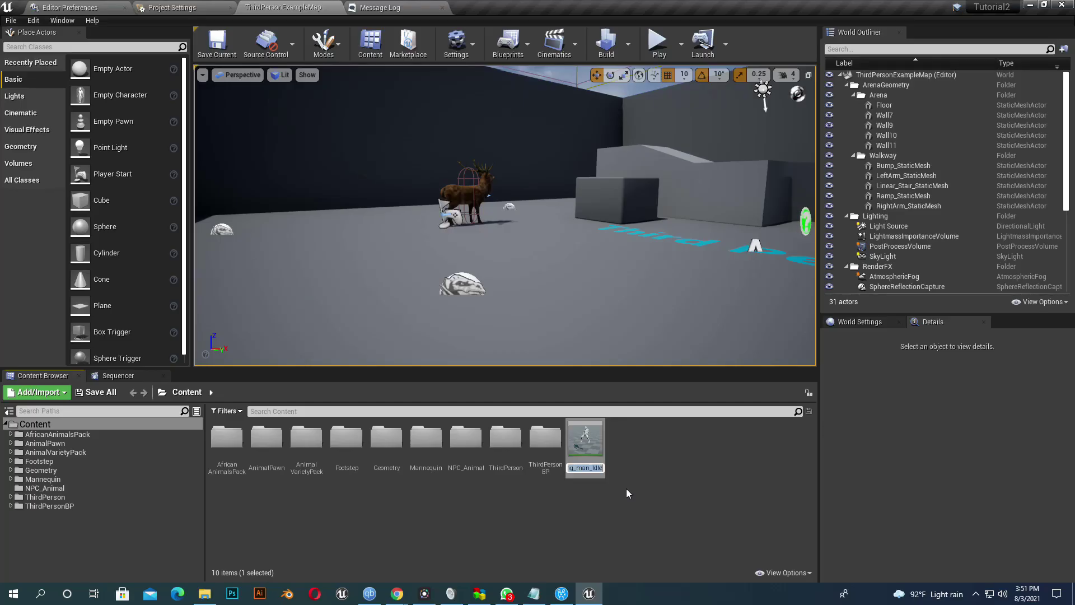
Step: Rename the rider animation asset in the Content folder as Deer_Riding_Idle
{"action": "type", "text": "Deer_Rid"}
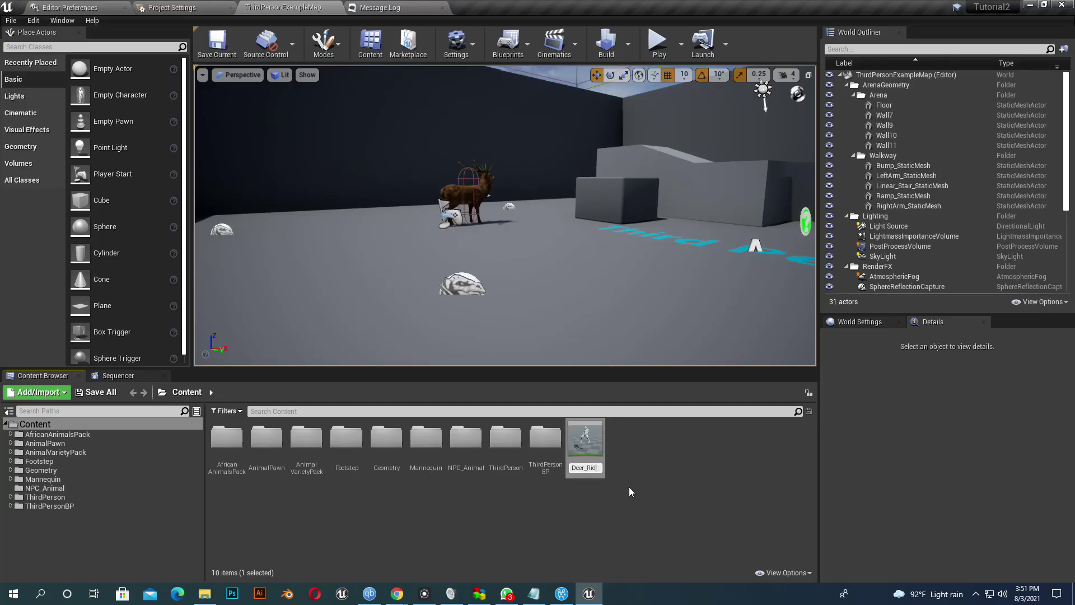
{"action": "type", "text": "ing_Idle"}
{"action": "key", "text": "Return"}
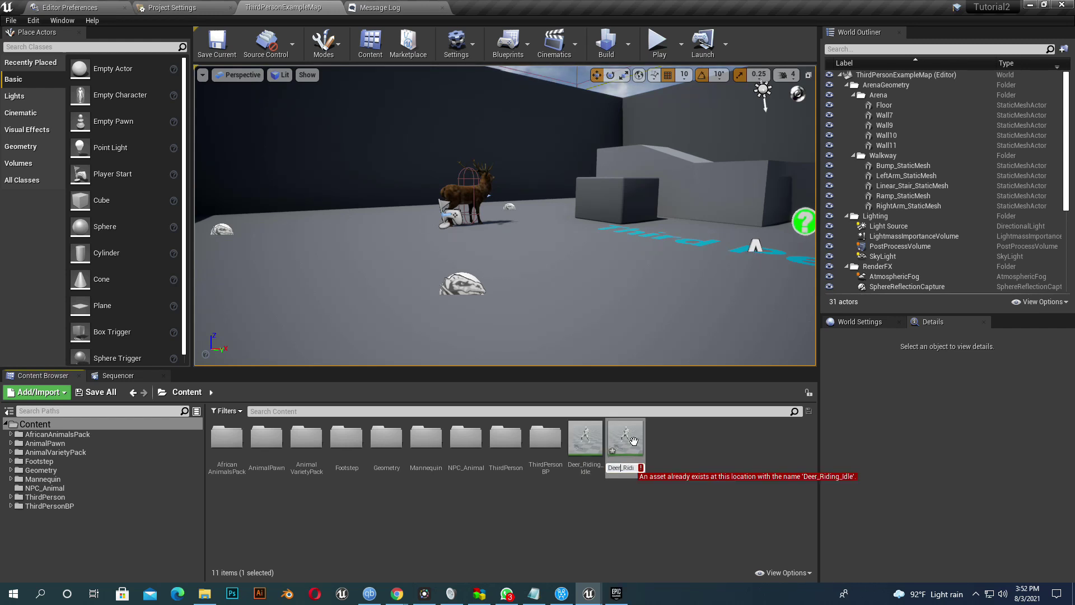
Step: Duplicate the riding idle animation as Elephant_Riding_Idle, Fox_Riding_Idle and Hippo_Riding_Idle
{"action": "key", "text": "ctrl+w"}
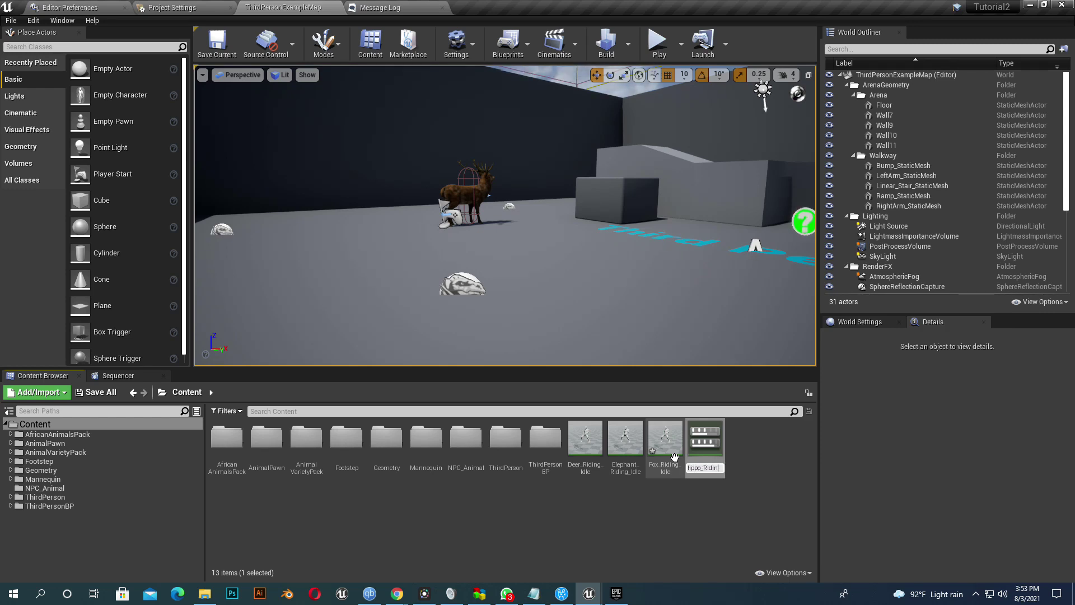
{"action": "type", "text": "g_Idle"}
{"action": "key", "text": "Return"}
Step: Duplicate the riding idle animation as Lion_Riding_Idle and Pig_Riding_Idle
{"action": "key", "text": "ctrl+w"}
{"action": "key", "text": "Right"}
{"action": "key", "text": "BackSpace"}
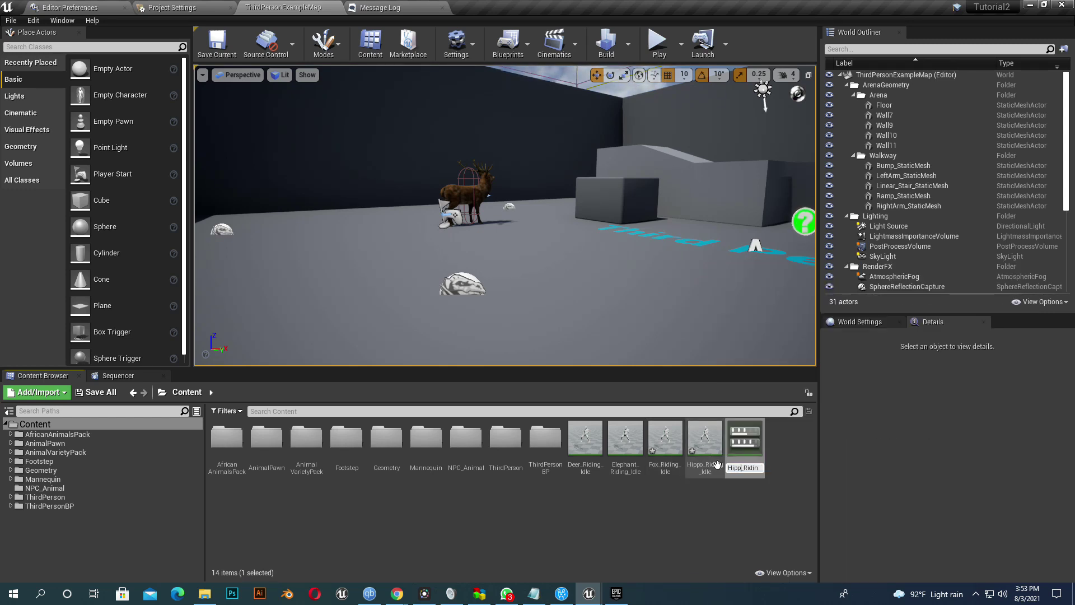
{"action": "key", "text": "Return"}
{"action": "key", "text": "ctrl+w"}
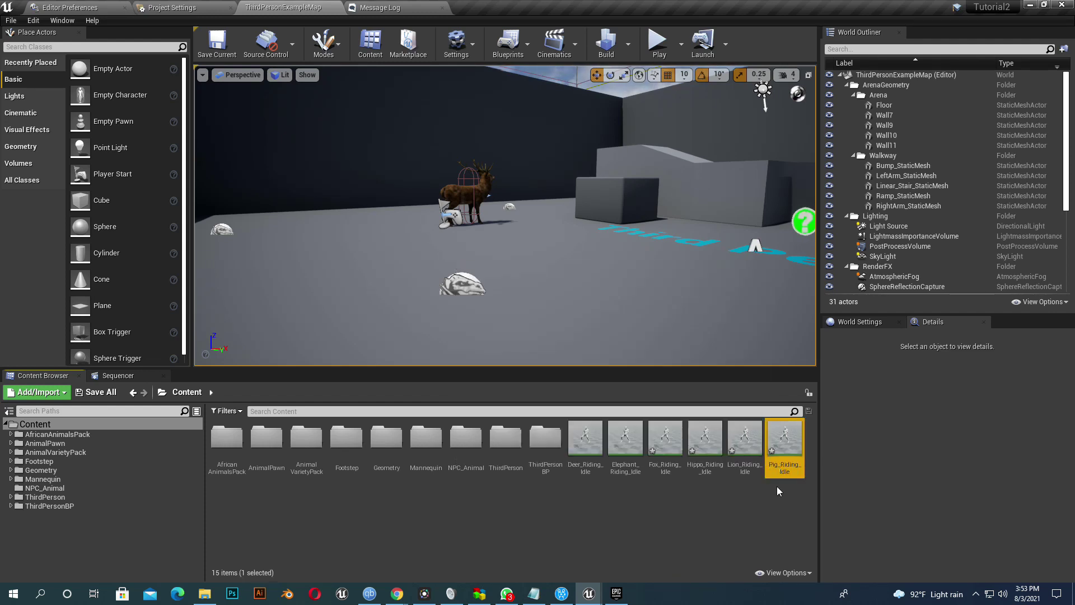
Step: Duplicate the riding idle animation as Rhino_Riding_Idle, Wolf_Riding_Idle and Zebra_Riding_Idle, and save all assets
{"action": "key", "text": "ctrl+w"}
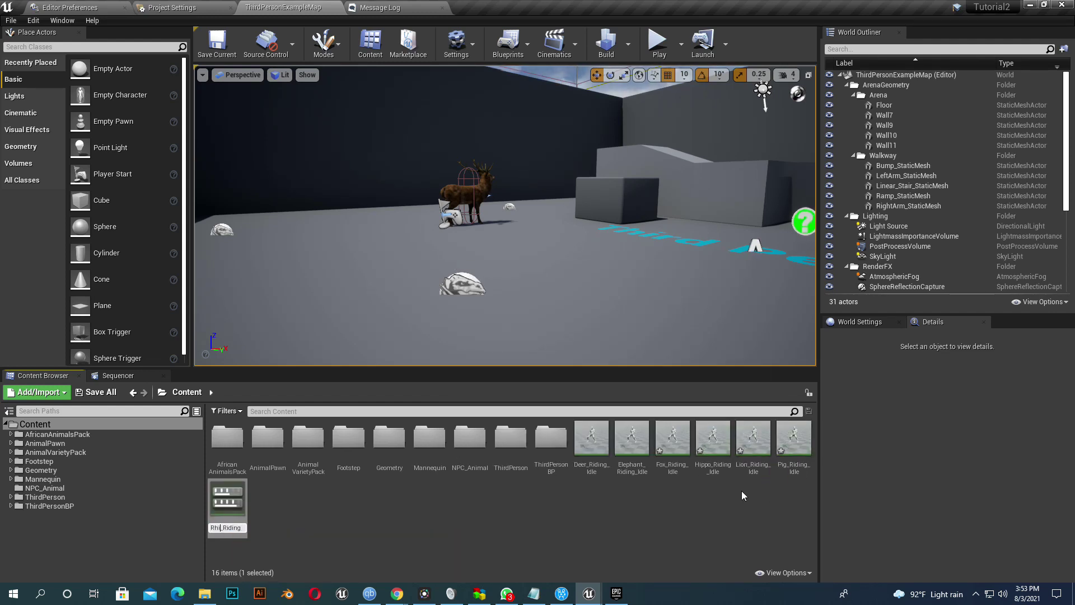
{"action": "key", "text": "ctrl+w"}
{"action": "key", "text": "Right"}
{"action": "key", "text": "BackSpace"}
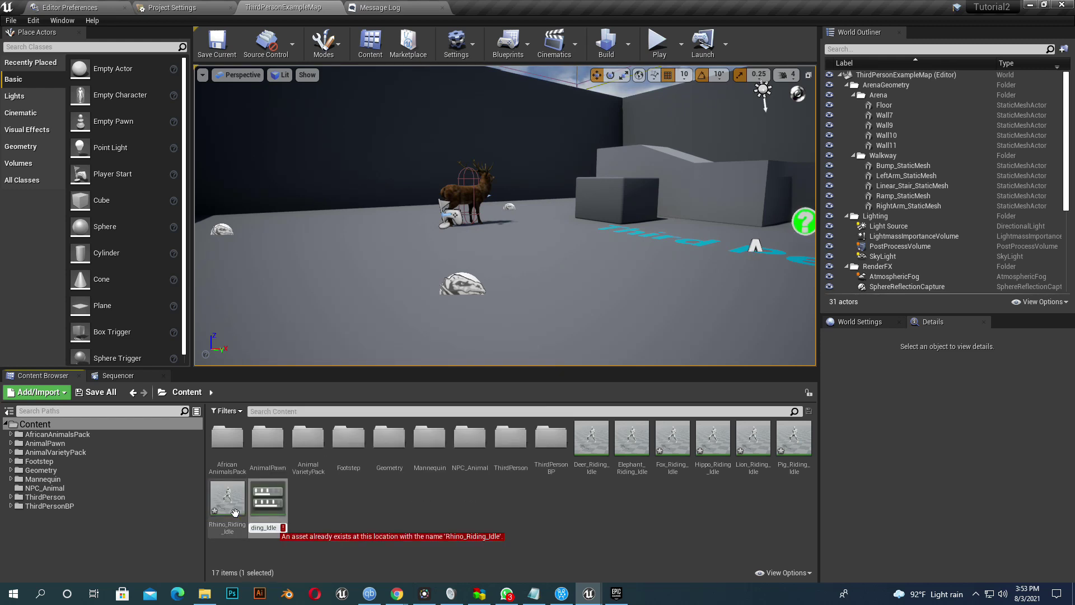
{"action": "key", "text": "ctrl+w"}
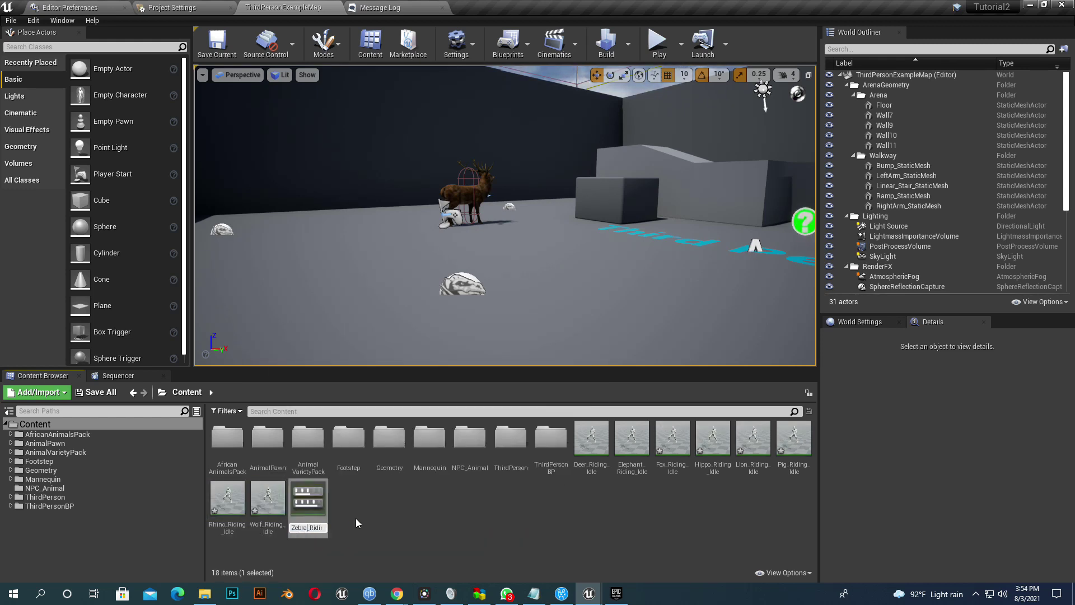
{"action": "left_click", "coordinate": [98, 394]}
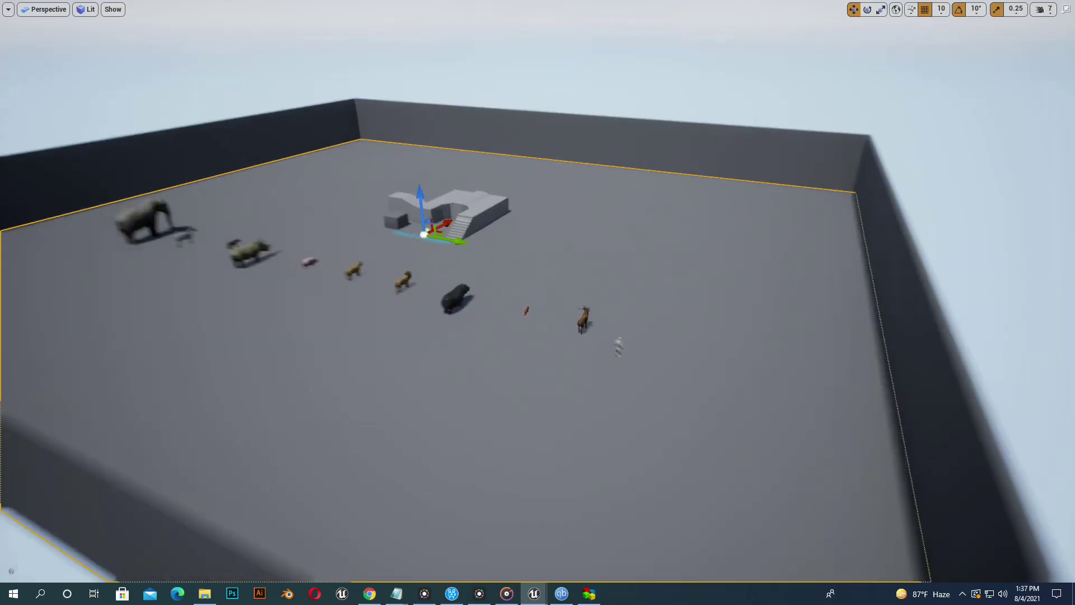
Step: Play the level, run the character to the deer and mount it
{"action": "mouse_move", "coordinate": [586, 273]}
{"action": "right_mouse_down"}
{"action": "mouse_move", "coordinate": [515, 273]}
{"action": "mouse_move", "coordinate": [571, 268]}
{"action": "right_mouse_up"}
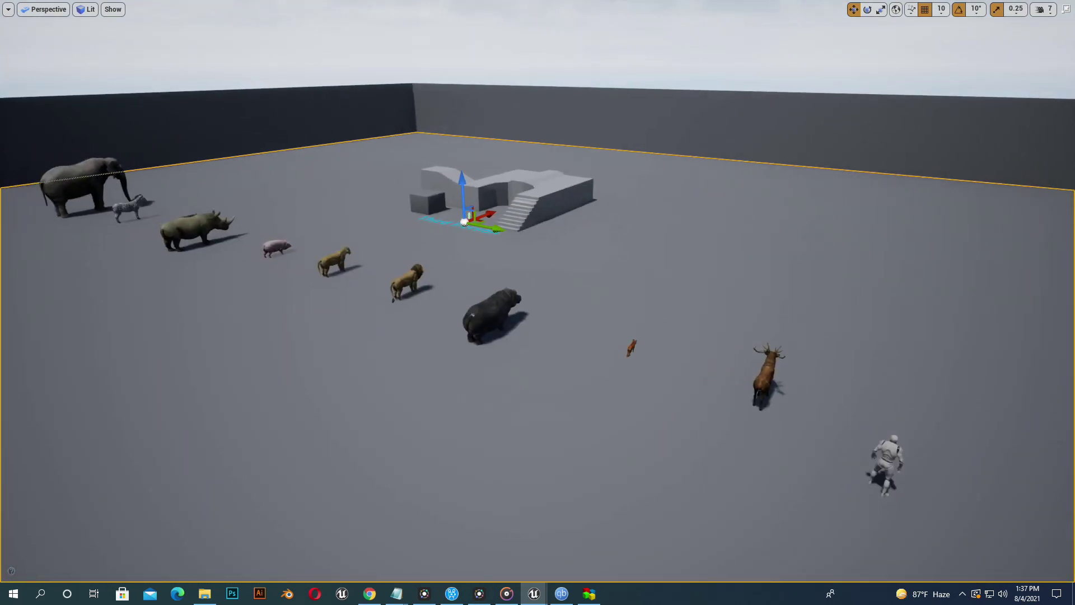
{"action": "scroll", "coordinate": [595, 271], "scroll_direction": "up", "scroll_amount": 4}
{"action": "right_click_drag", "start_coordinate": [614, 290], "coordinate": [596, 287]}
{"action": "scroll", "coordinate": [614, 290], "scroll_direction": "up", "scroll_amount": 5}
{"action": "key", "text": "a"}
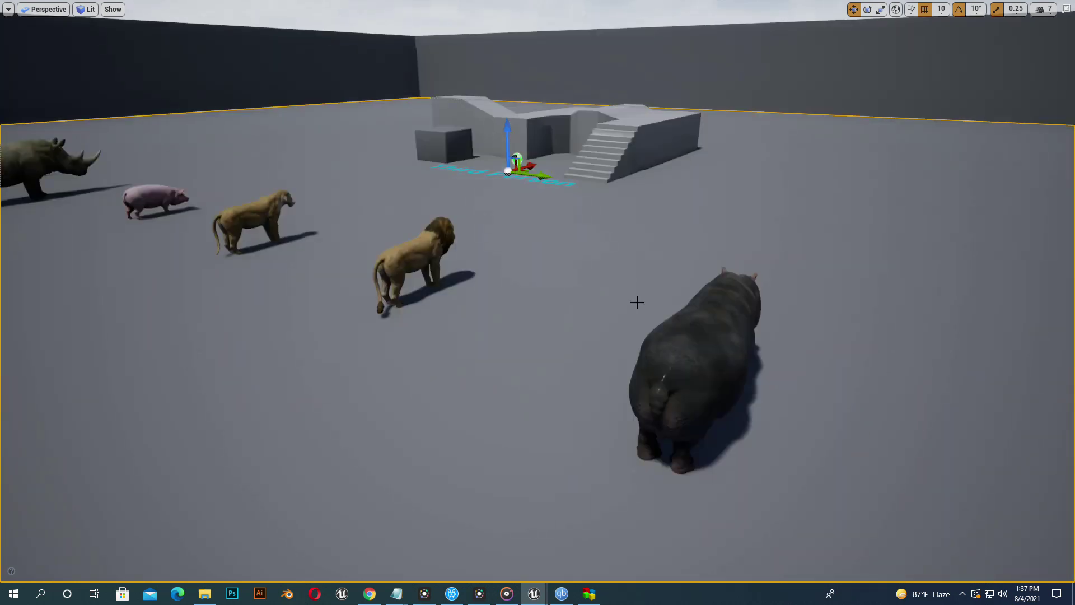
{"action": "key", "text": "alt+p"}
{"action": "left_click", "coordinate": [637, 303]}
{"action": "key", "text": "w"}
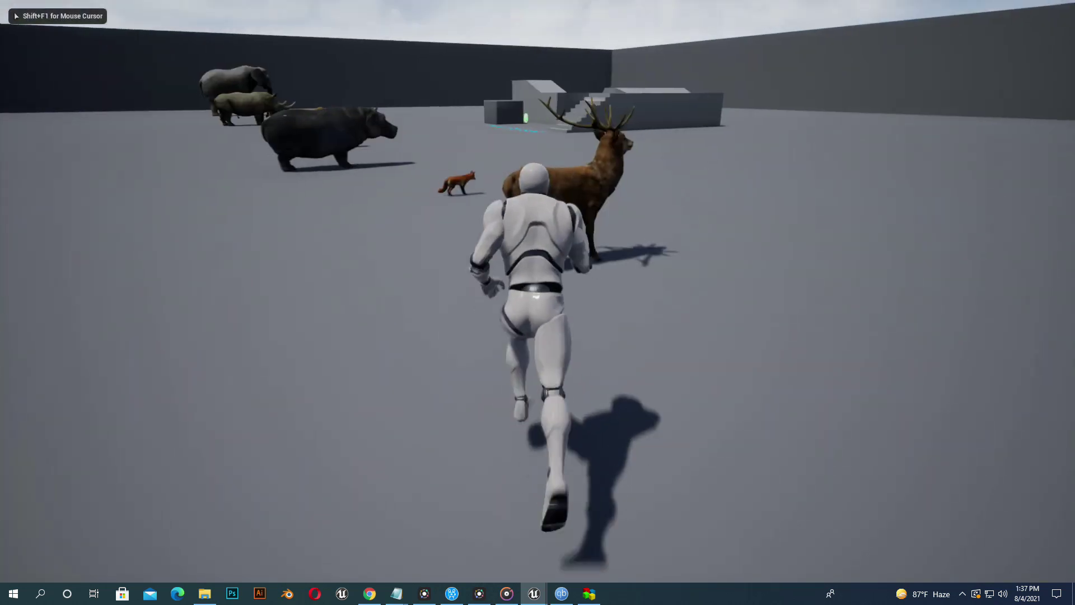
{"action": "key", "text": "e"}
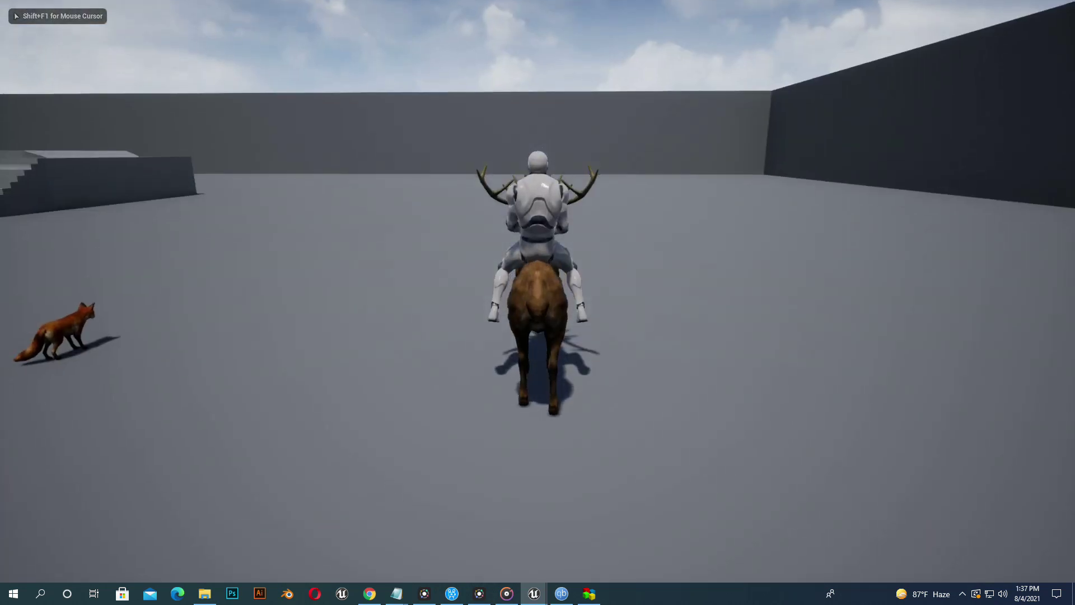
Step: Test riding the deer around the arena and jumping with it
{"action": "key", "text": "w"}
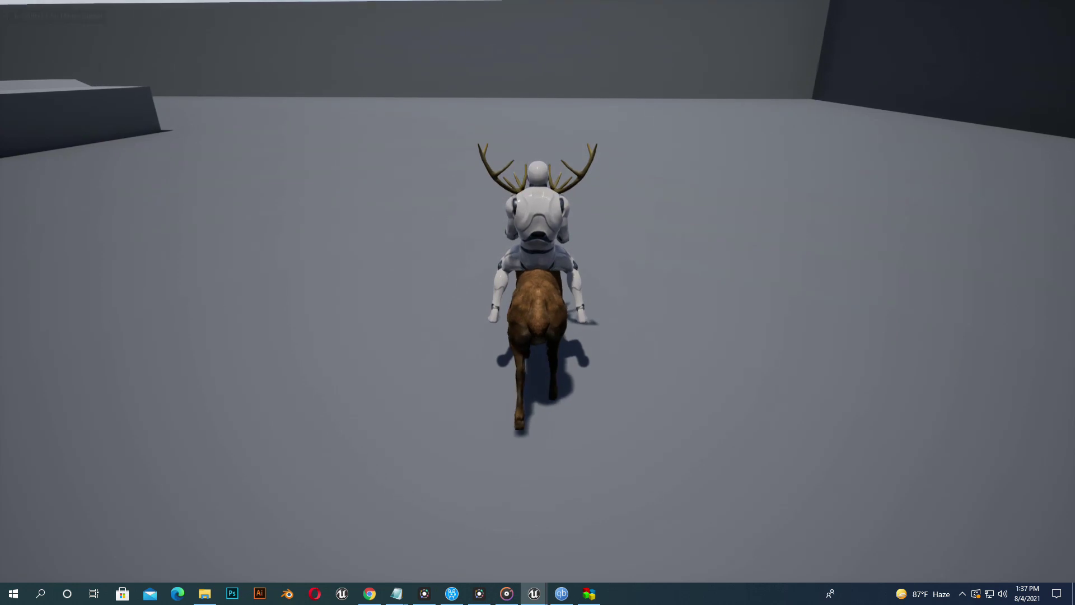
{"action": "key", "text": "space"}
{"action": "key", "text": "w"}
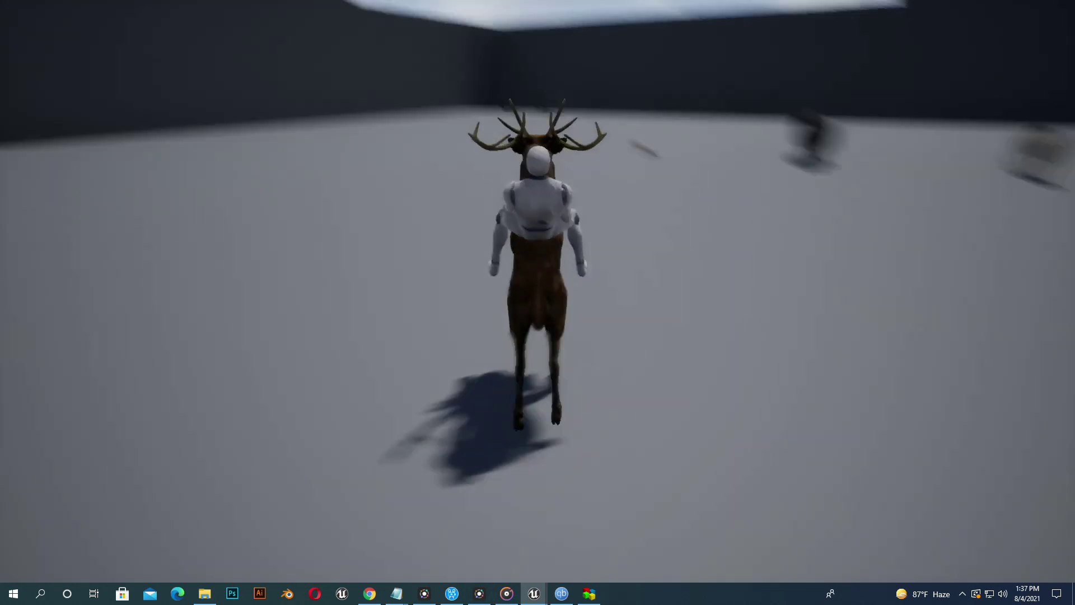
{"action": "key", "text": "space"}
Step: Mount and test riding the hippo and the wolf in the arena
{"action": "key", "text": "e"}
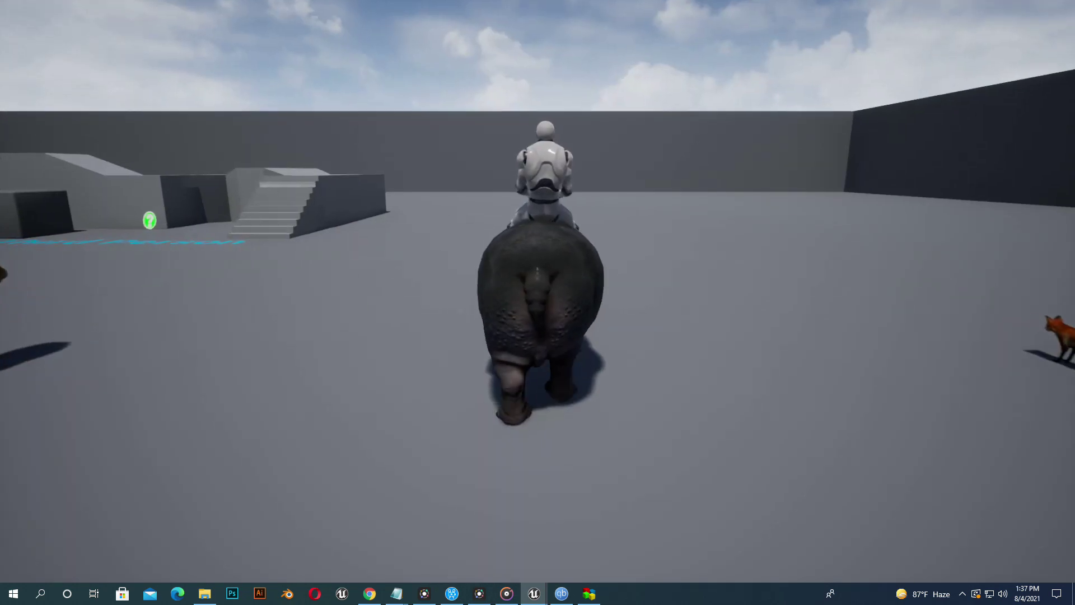
{"action": "key", "text": "w"}
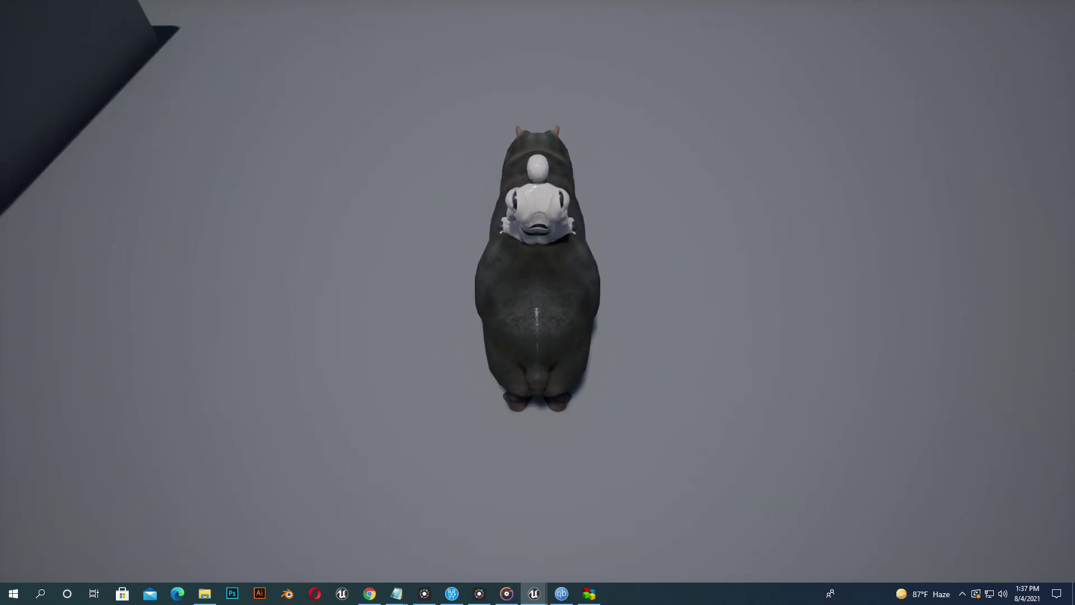
{"action": "key", "text": "w"}
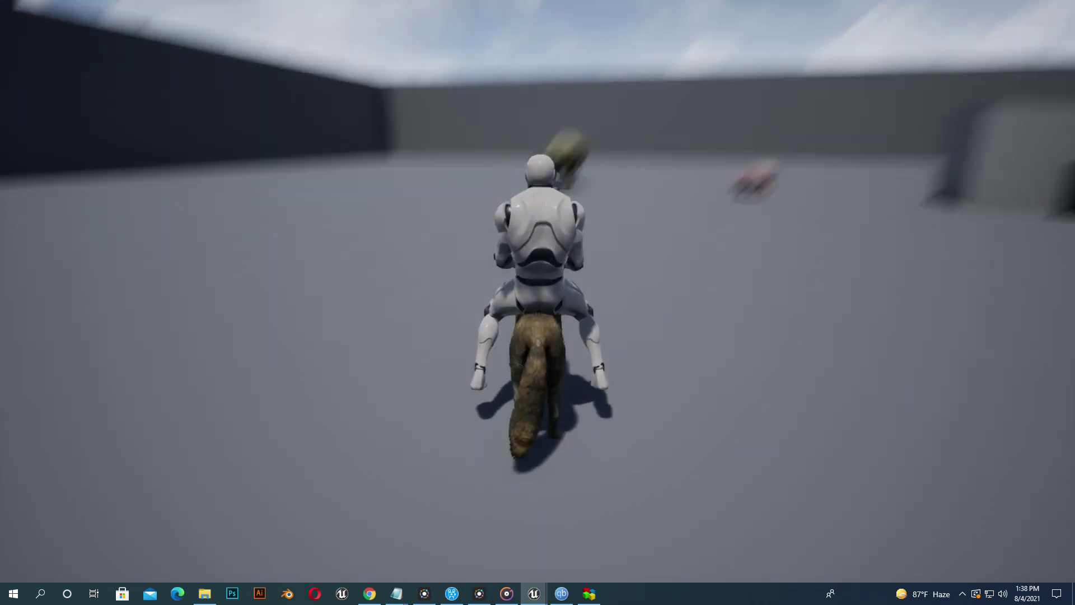
{"action": "key", "text": "w"}
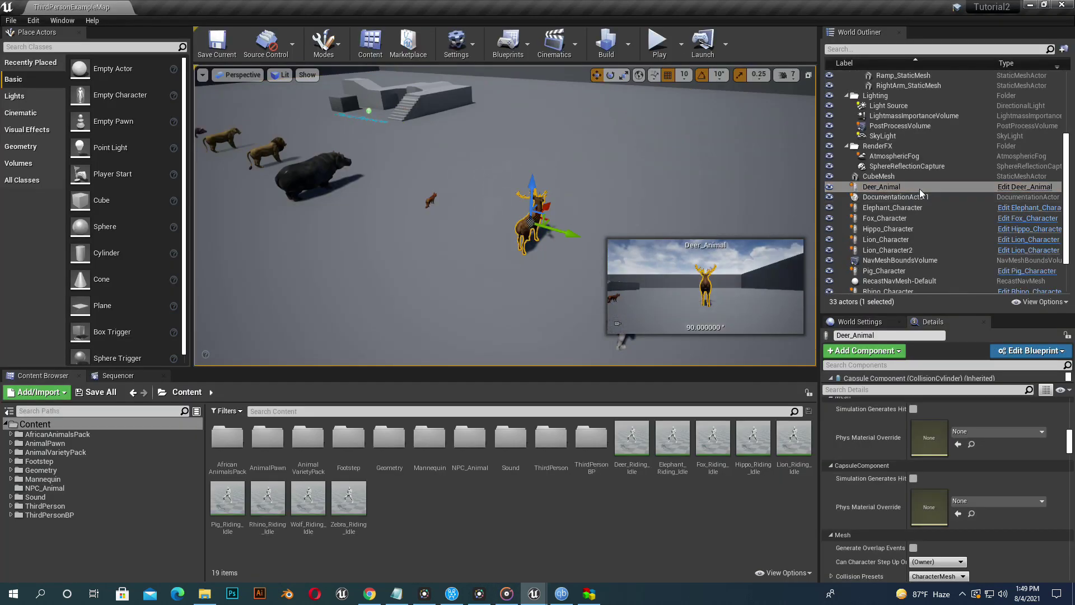
Step: Open the Deer_Animal blueprint and check the animation assigned to its rider SkeletalMesh component
{"action": "left_click", "coordinate": [1006, 189]}
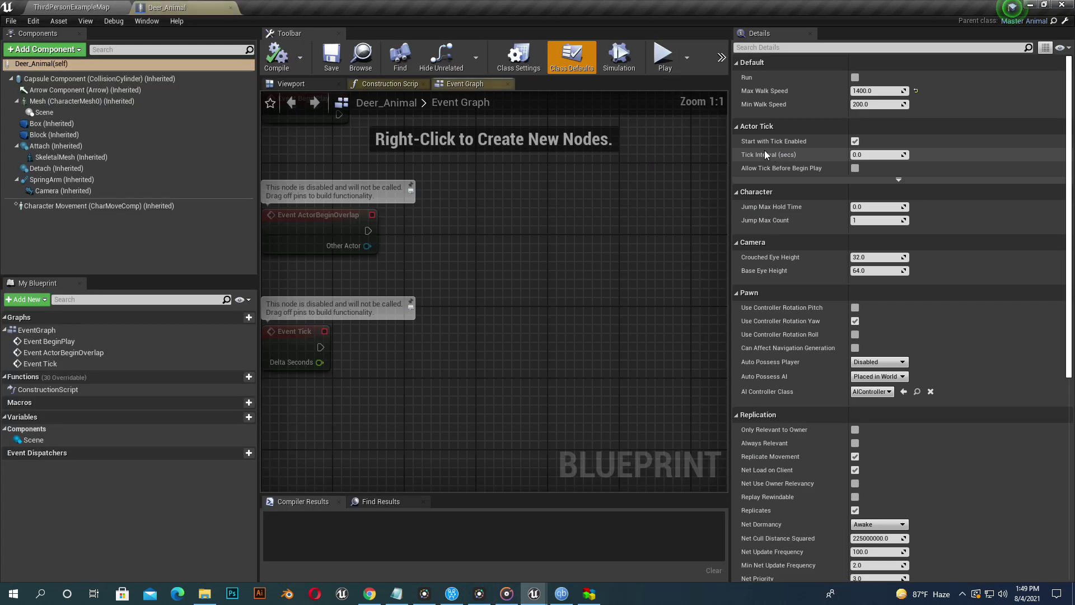
{"action": "left_click", "coordinate": [305, 87]}
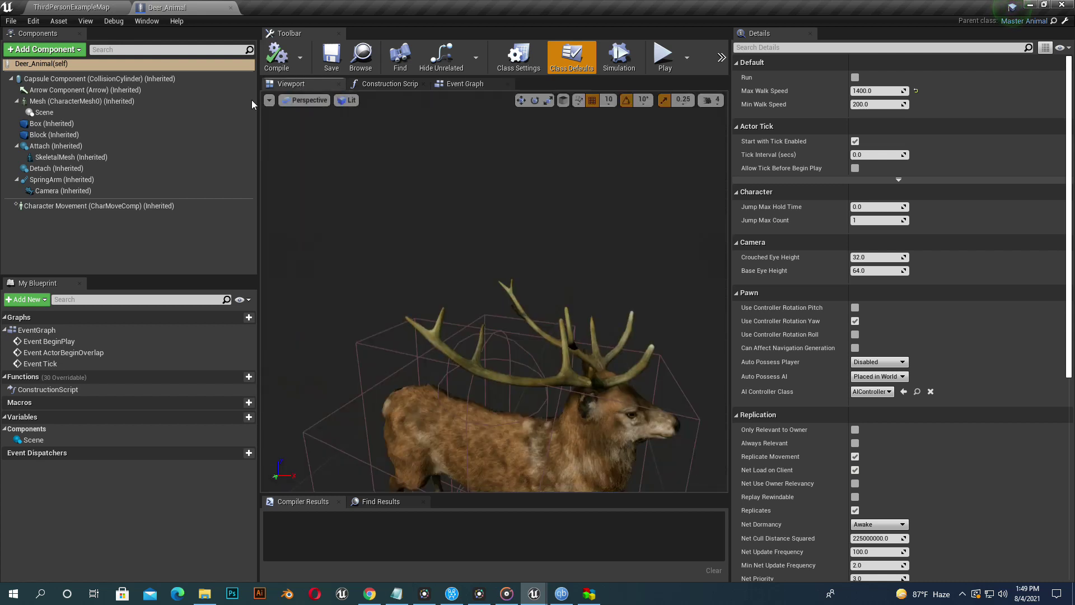
{"action": "left_click", "coordinate": [136, 160]}
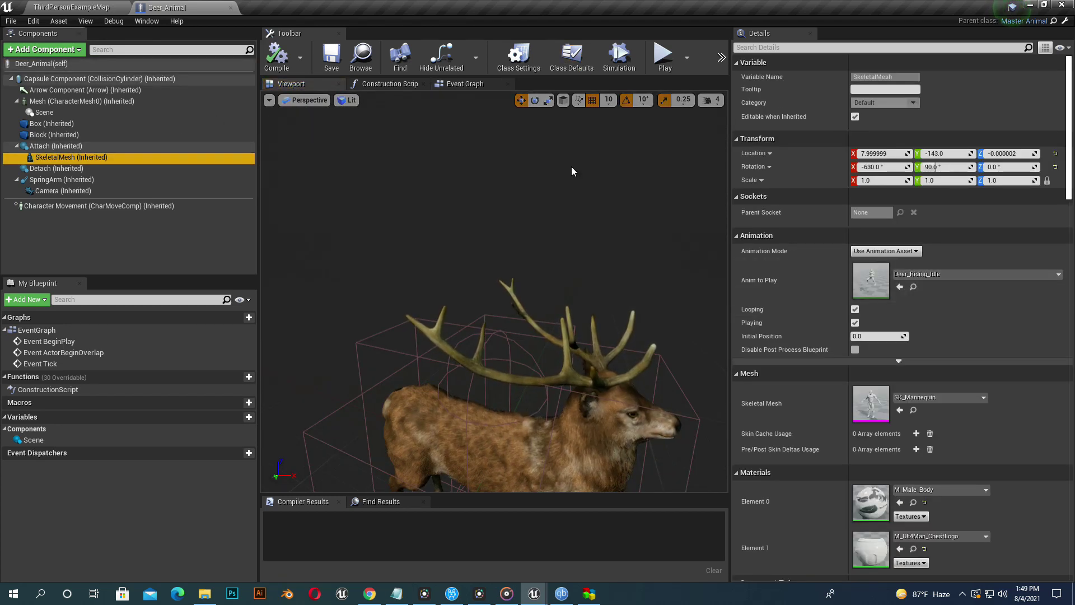
Step: Open the blueprint of the fox from the level and select its rider SkeletalMesh component in the viewport view
{"action": "left_click", "coordinate": [105, 6]}
{"action": "left_click", "coordinate": [430, 193]}
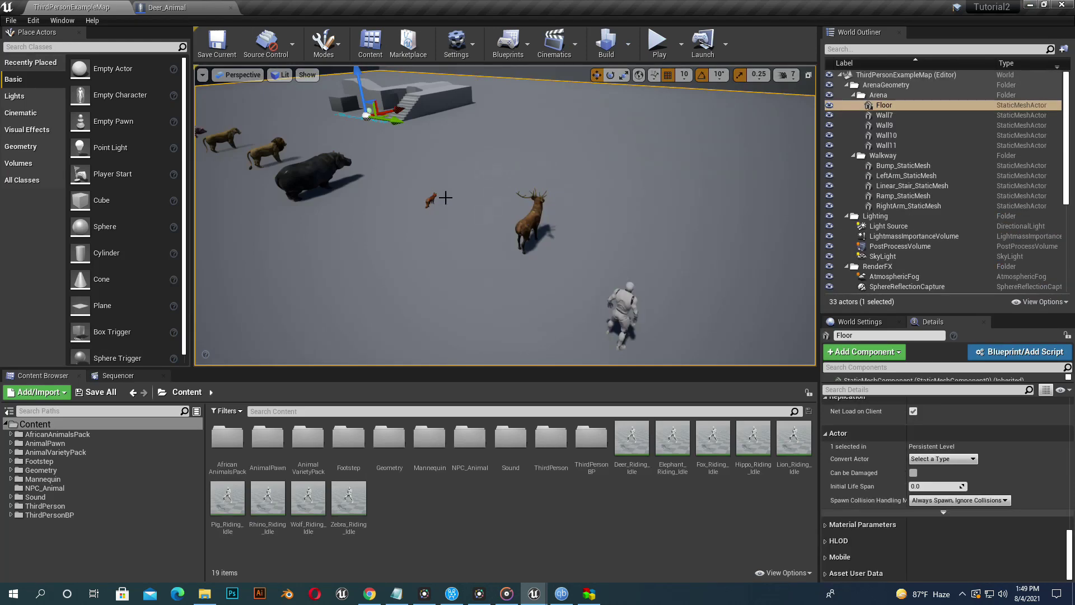
{"action": "scroll", "coordinate": [445, 197], "scroll_direction": "up", "scroll_amount": 4}
{"action": "left_click", "coordinate": [538, 210]}
{"action": "left_click", "coordinate": [1011, 188]}
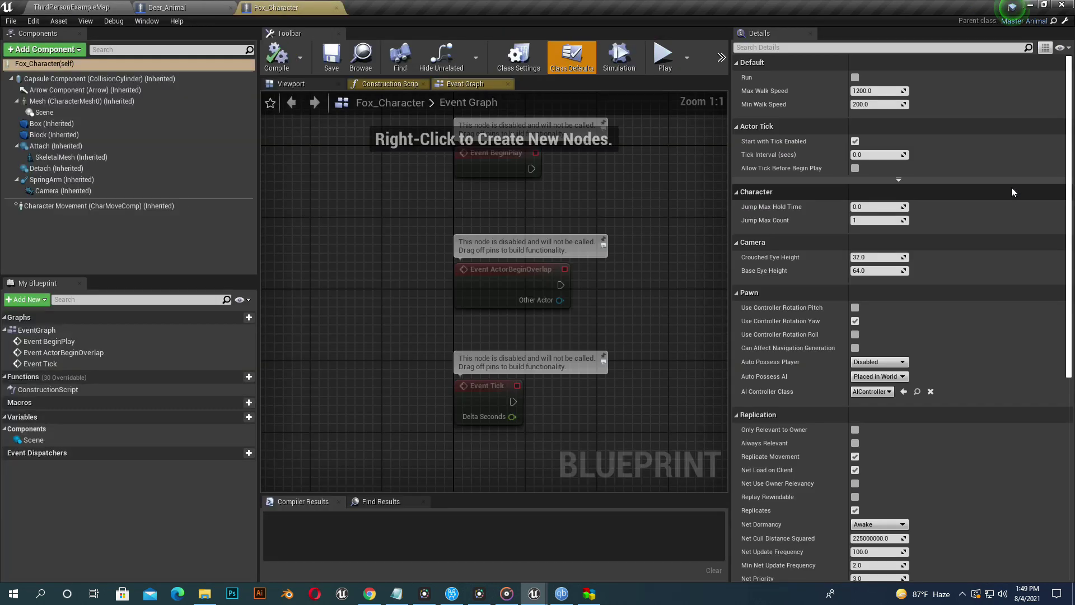
{"action": "left_click", "coordinate": [296, 85]}
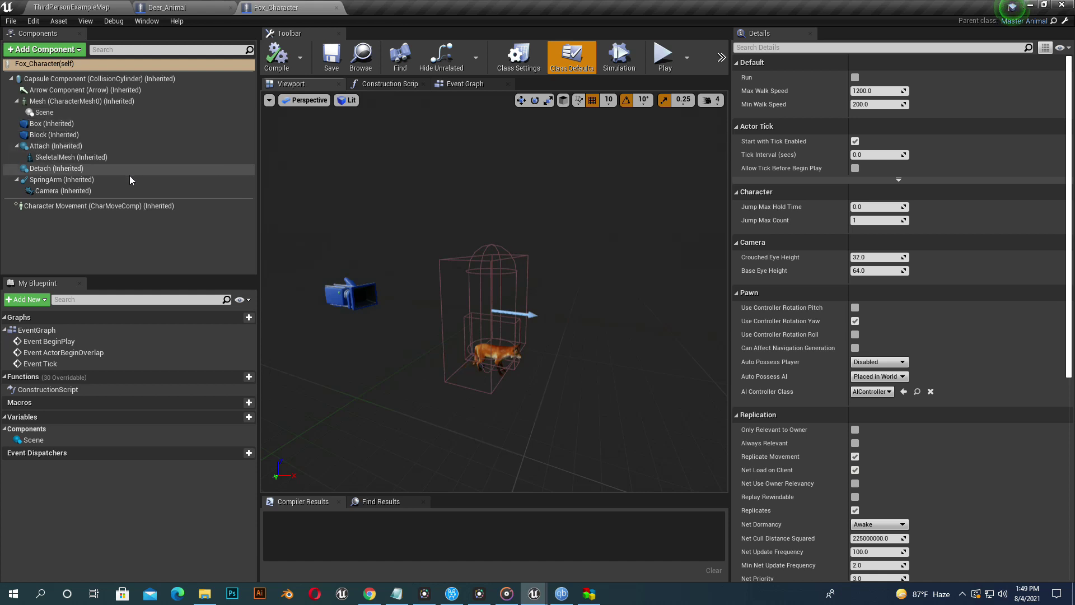
{"action": "left_click", "coordinate": [120, 161]}
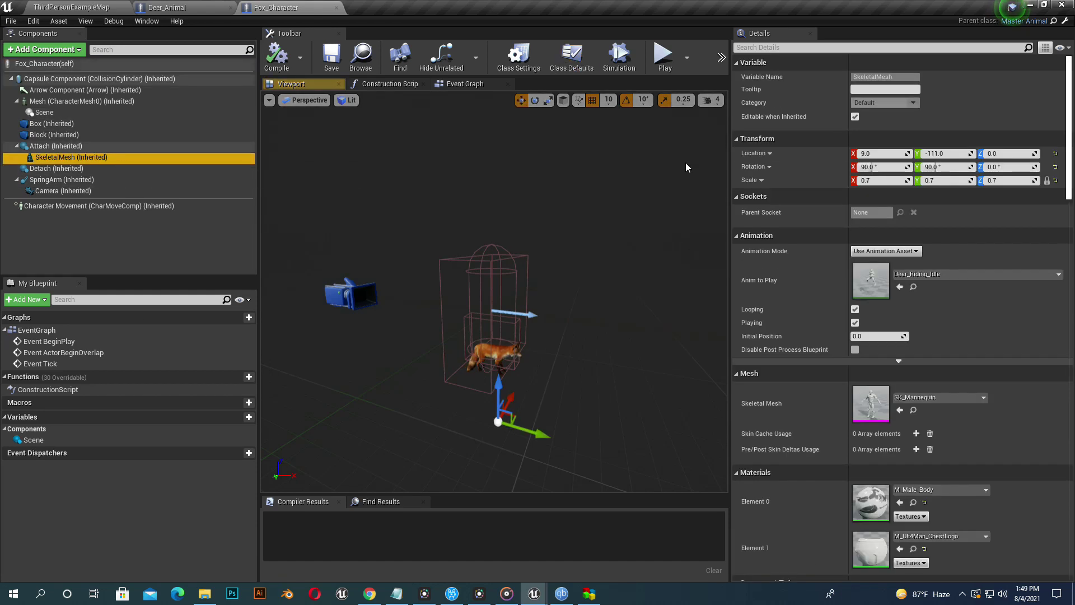
Step: Set the fox rider mesh's Anim to Play to Fox_Riding_Idle and compile the blueprint
{"action": "left_click", "coordinate": [922, 274]}
{"action": "type", "text": "fox"}
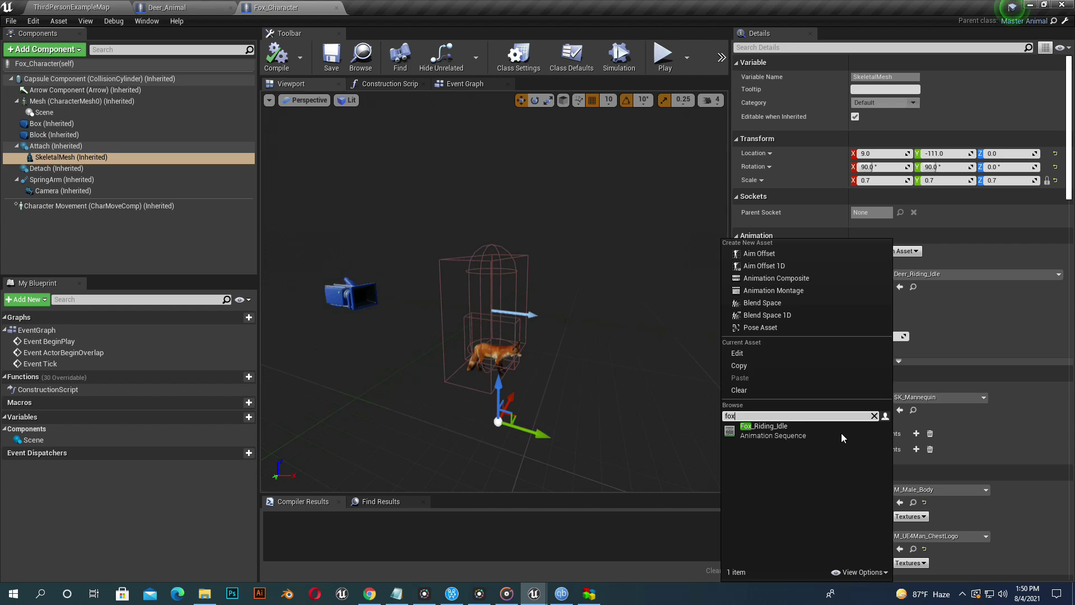
{"action": "left_click", "coordinate": [815, 434]}
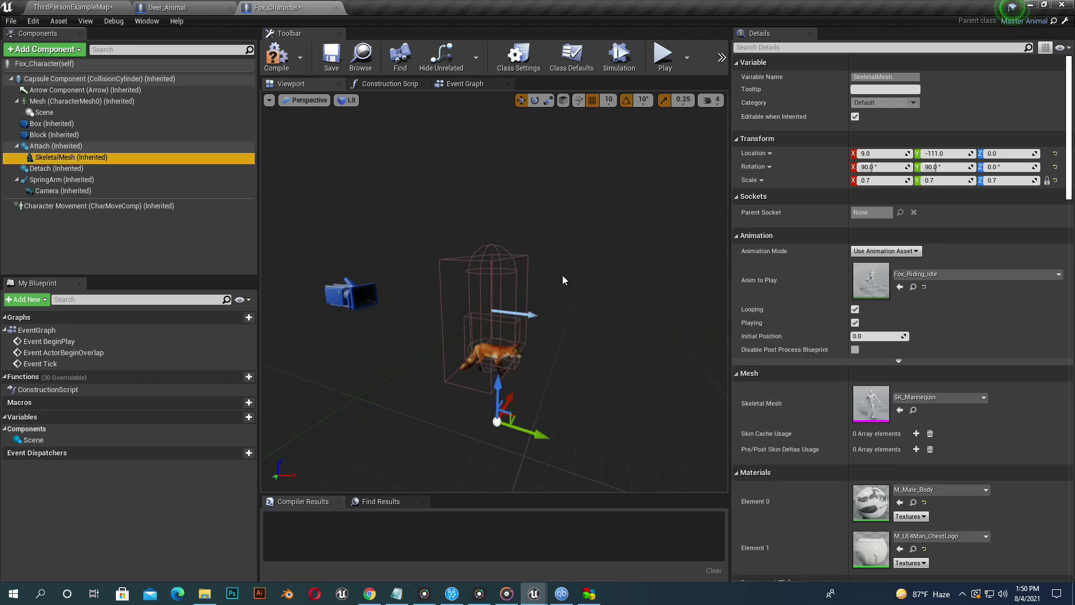
{"action": "left_click", "coordinate": [276, 54]}
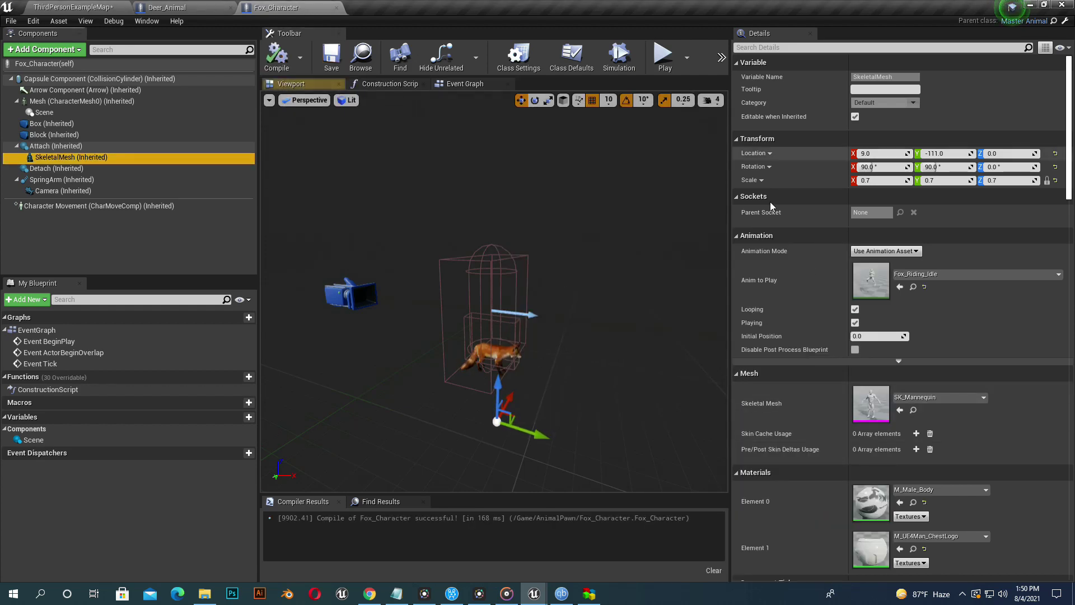
Step: Make the rider mesh on the fox visible to check its pose, and hide it again
{"action": "scroll", "coordinate": [894, 473], "scroll_direction": "down", "scroll_amount": 10}
{"action": "scroll", "coordinate": [873, 518], "scroll_direction": "down", "scroll_amount": 10}
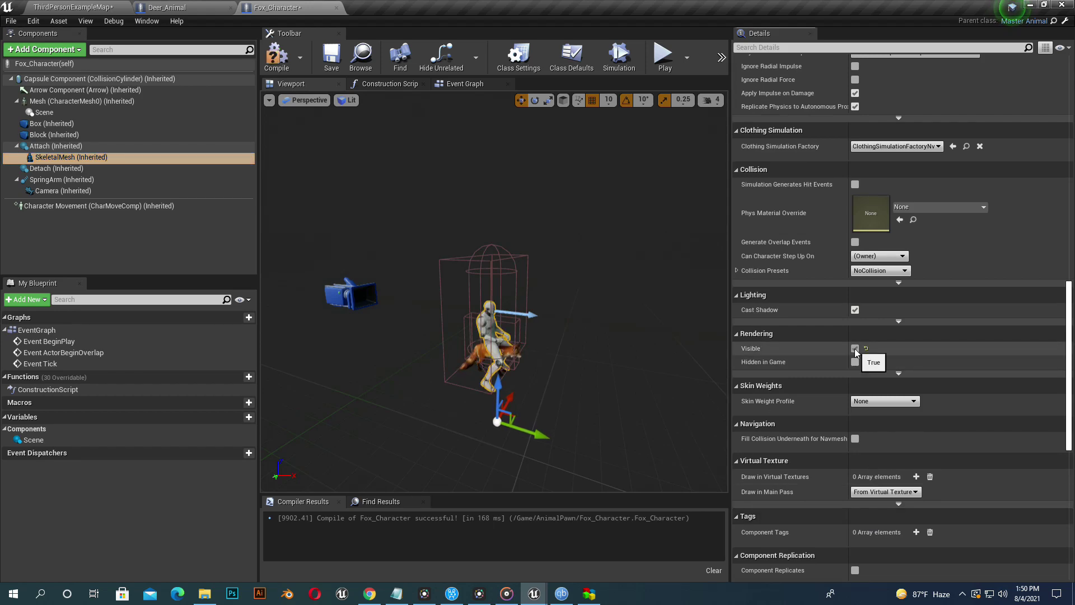
{"action": "left_click", "coordinate": [855, 349]}
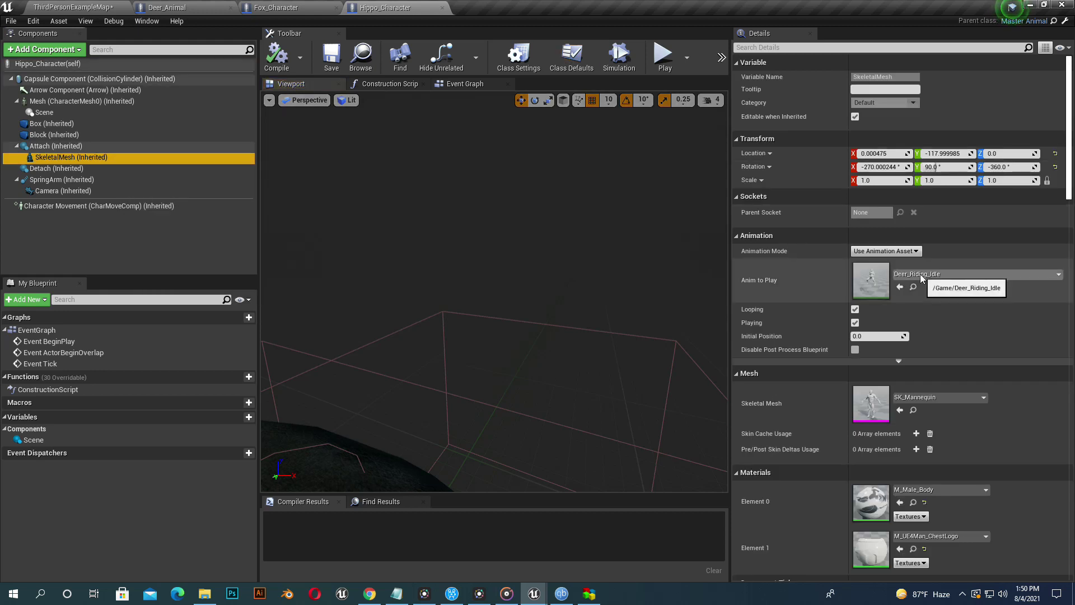
Step: Set Anim to Play of the rider SkeletalMesh in Hippo_Character to Hippo_Riding_Idle
{"action": "left_click", "coordinate": [921, 276]}
{"action": "type", "text": "hippo"}
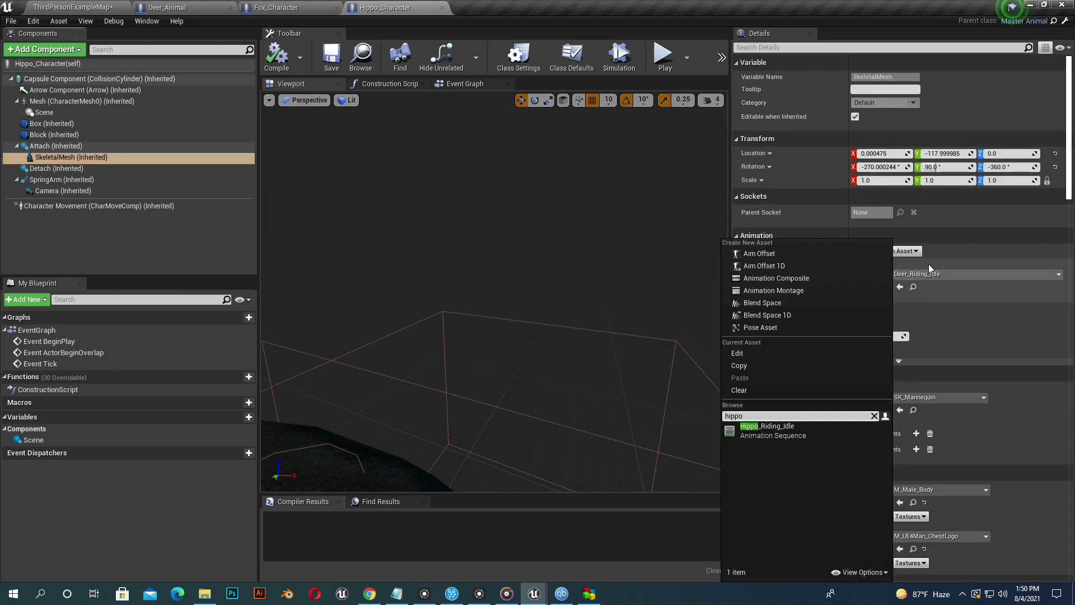
{"action": "key", "text": "Return"}
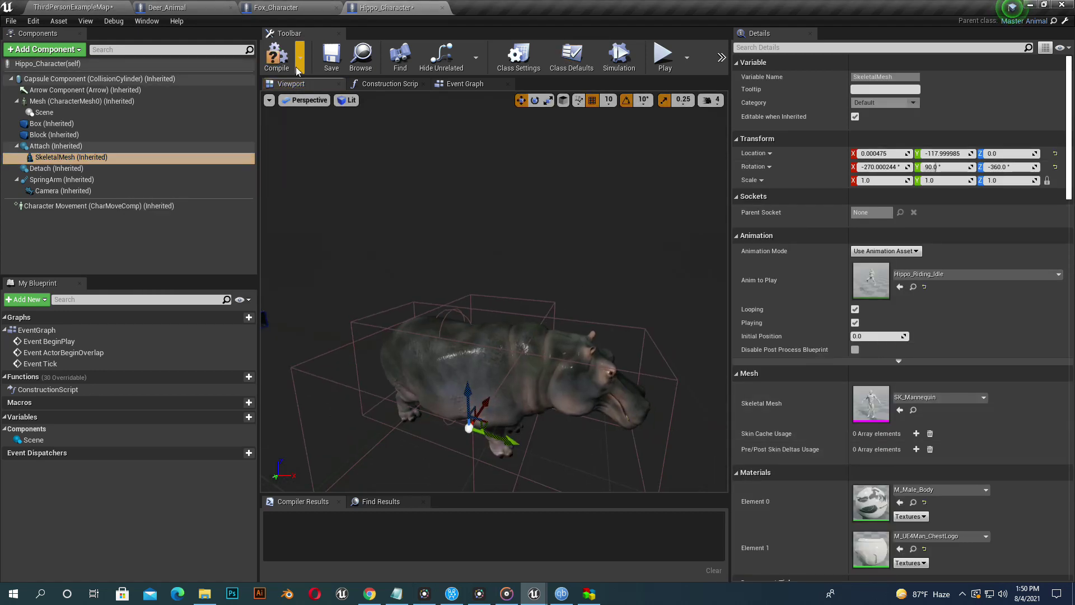
Step: Compile and save the hippo blueprint, toggling the rider mesh's Visible option on and off to check its pose
{"action": "left_click", "coordinate": [295, 66]}
{"action": "left_click", "coordinate": [332, 56]}
{"action": "scroll", "coordinate": [896, 431], "scroll_direction": "down", "scroll_amount": 15}
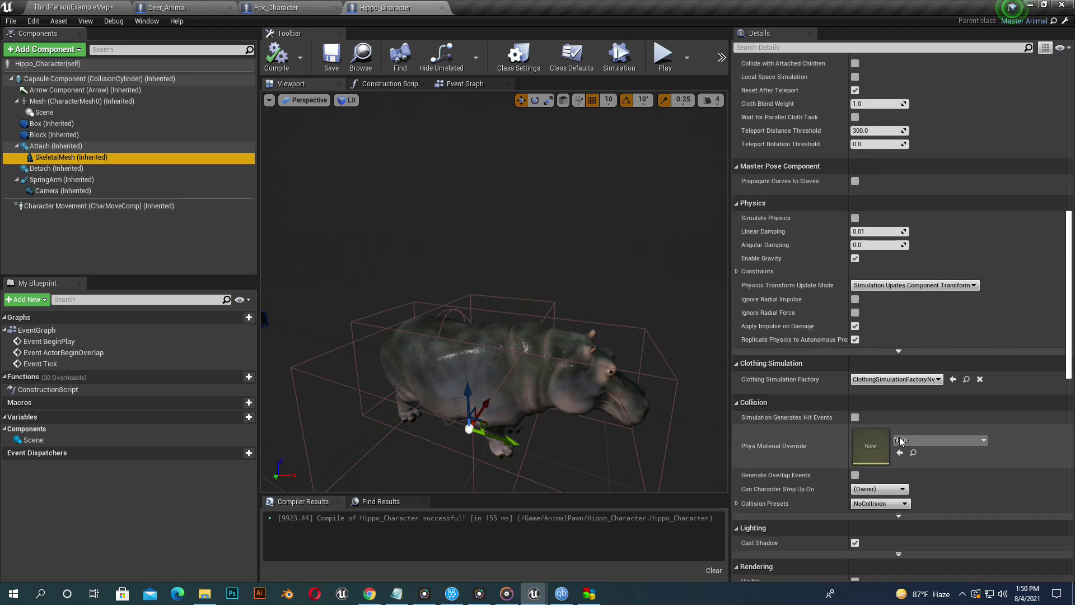
{"action": "scroll", "coordinate": [900, 441], "scroll_direction": "down", "scroll_amount": 8}
{"action": "left_click", "coordinate": [855, 438]}
{"action": "left_click", "coordinate": [855, 439]}
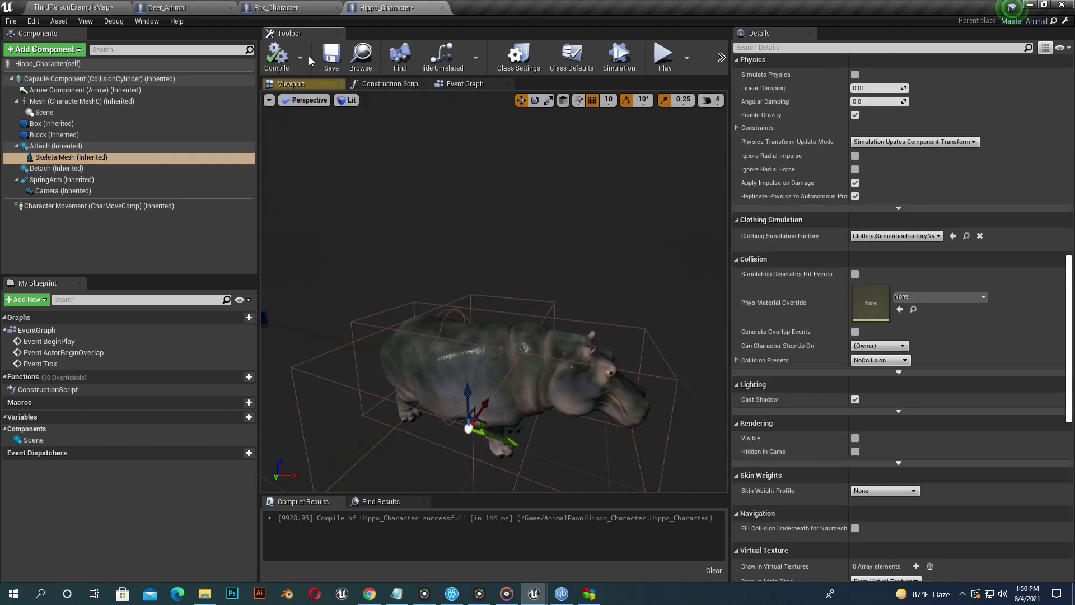
{"action": "left_click", "coordinate": [332, 56]}
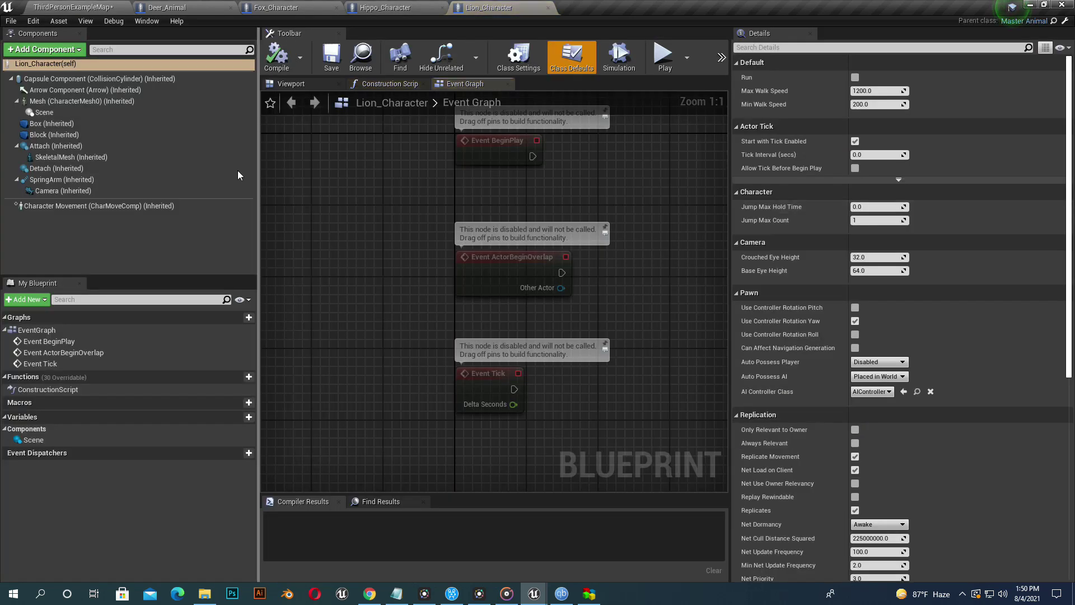
Step: Set Anim to Play of the rider SkeletalMesh in Lion_Character to Lion_Riding_Idle and compile the blueprint
{"action": "left_click", "coordinate": [291, 83]}
{"action": "left_click", "coordinate": [71, 157]}
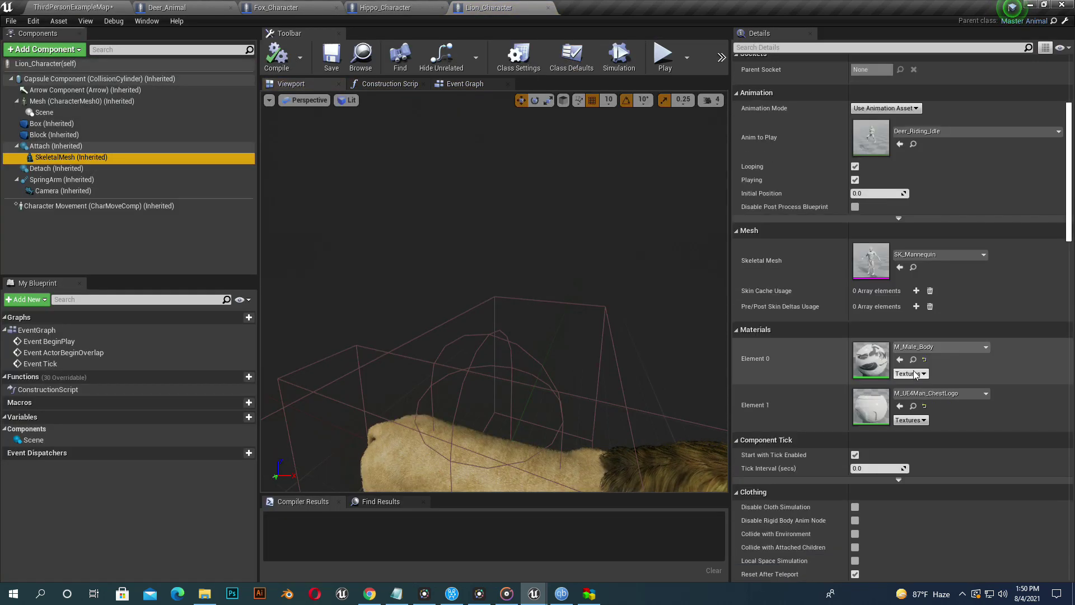
{"action": "scroll", "coordinate": [914, 371], "scroll_direction": "down", "scroll_amount": 10}
{"action": "scroll", "coordinate": [916, 370], "scroll_direction": "up", "scroll_amount": 14}
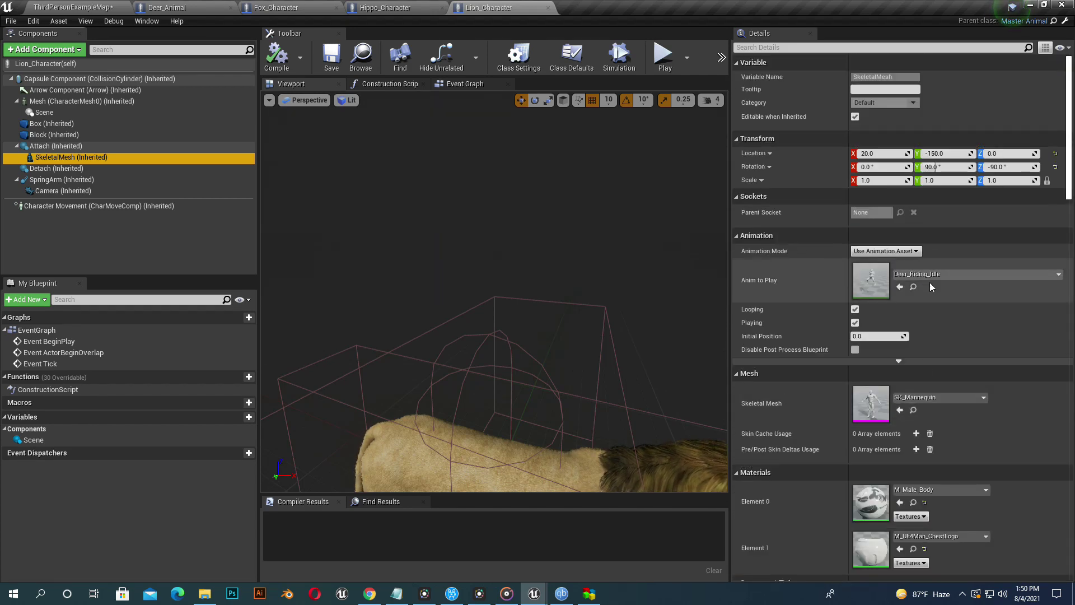
{"action": "left_click", "coordinate": [930, 276]}
{"action": "type", "text": "lion"}
{"action": "key", "text": "Return"}
{"action": "left_click", "coordinate": [276, 59]}
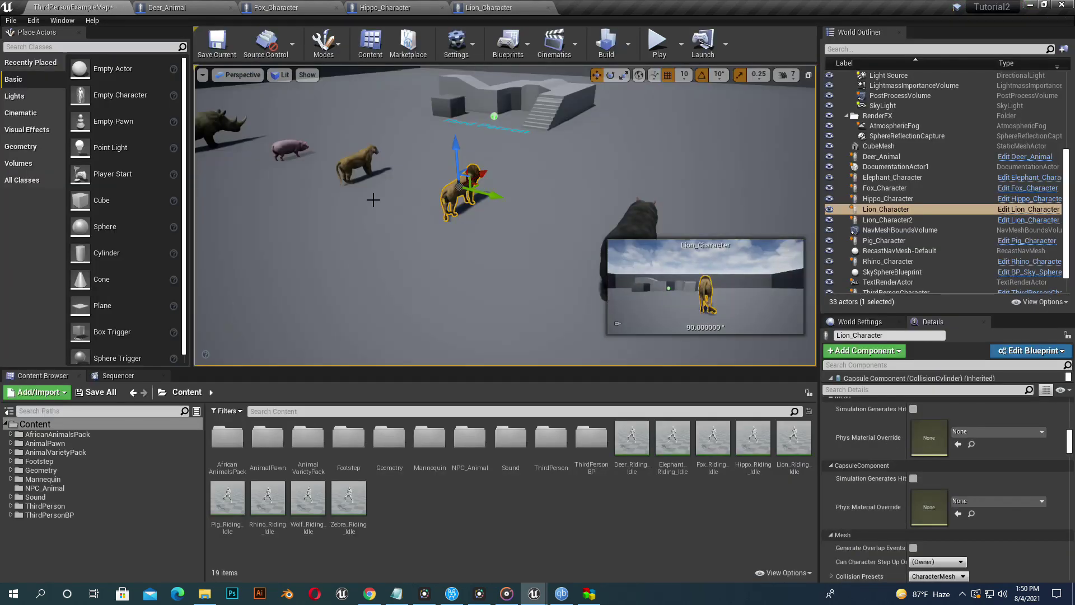
Step: Check the details of Lion_Character2 in the level and open the blueprint of the pig
{"action": "left_click", "coordinate": [887, 220]}
{"action": "scroll", "coordinate": [983, 431], "scroll_direction": "down", "scroll_amount": 3}
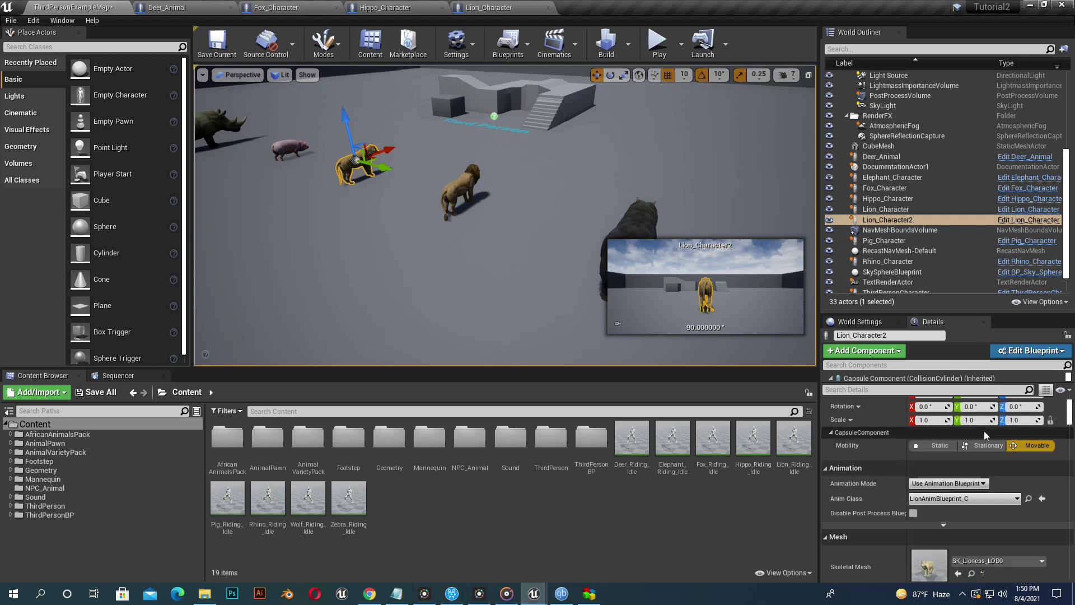
{"action": "scroll", "coordinate": [984, 431], "scroll_direction": "down", "scroll_amount": 3}
{"action": "right_click_drag", "start_coordinate": [468, 211], "coordinate": [401, 191]}
{"action": "scroll", "coordinate": [468, 211], "scroll_direction": "up", "scroll_amount": 2}
{"action": "left_click", "coordinate": [486, 245]}
{"action": "left_click", "coordinate": [1026, 241]}
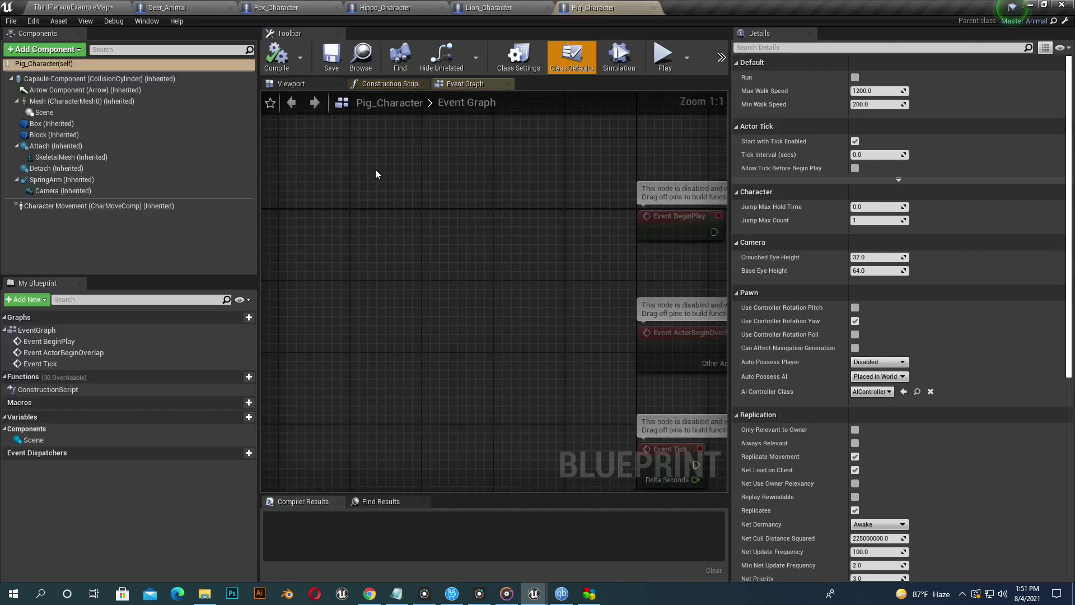
Step: Set Anim to Play of the rider SkeletalMesh in Pig_Character to Pig_Riding_Idle
{"action": "left_click", "coordinate": [140, 157]}
{"action": "left_click", "coordinate": [959, 274]}
{"action": "type", "text": "pig"}
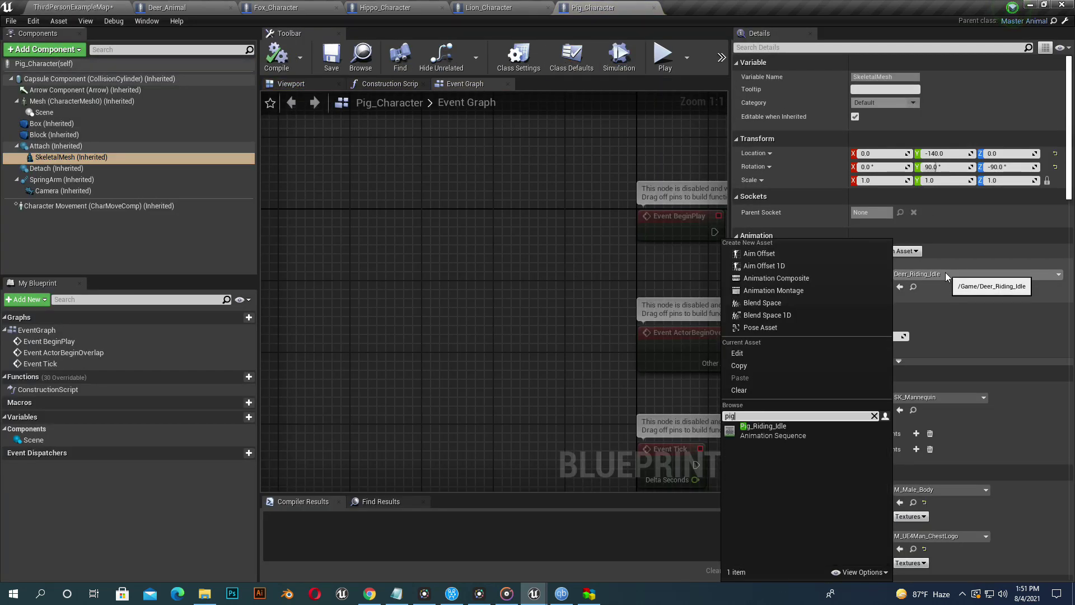
{"action": "left_click", "coordinate": [782, 412]}
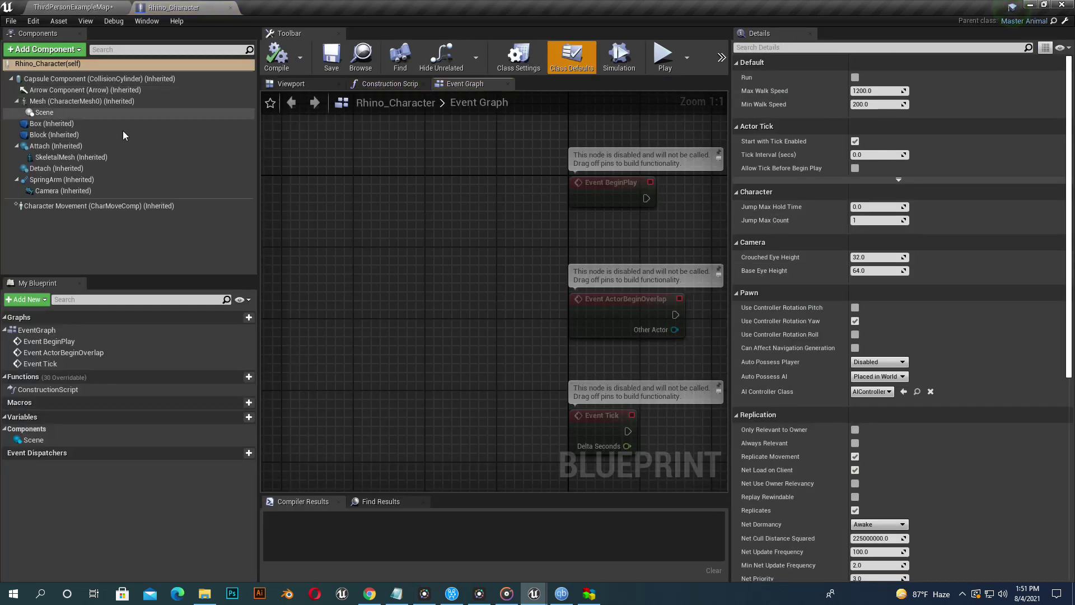
Step: Set Anim to Play of the rider SkeletalMesh in Rhino_Character to Rhino_Riding_Idle and close the blueprint
{"action": "left_click", "coordinate": [88, 158]}
{"action": "left_click", "coordinate": [959, 273]}
{"action": "type", "text": "rhino"}
{"action": "left_click", "coordinate": [773, 425]}
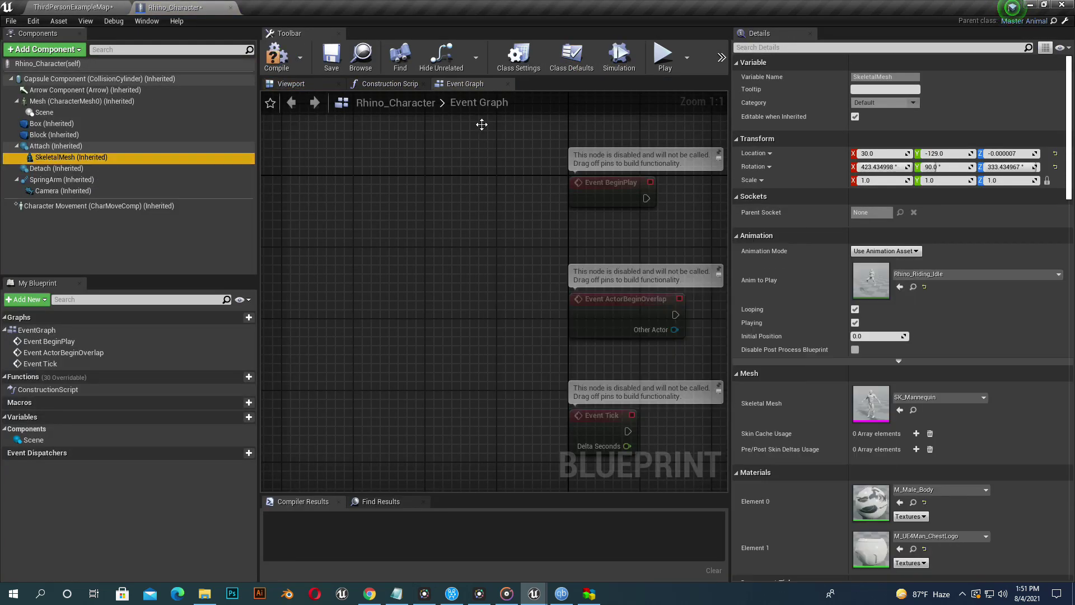
{"action": "left_click", "coordinate": [229, 8]}
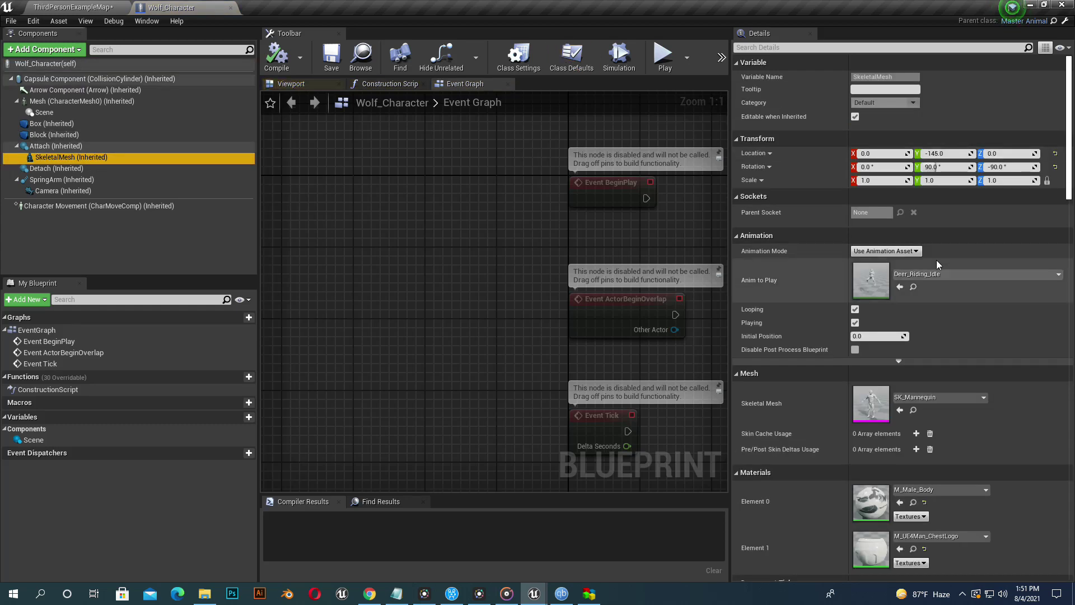
Step: Set Anim to Play of the rider SkeletalMesh in Wolf_Character to Wolf_Riding_Idle
{"action": "left_click", "coordinate": [932, 274]}
{"action": "type", "text": "wolf"}
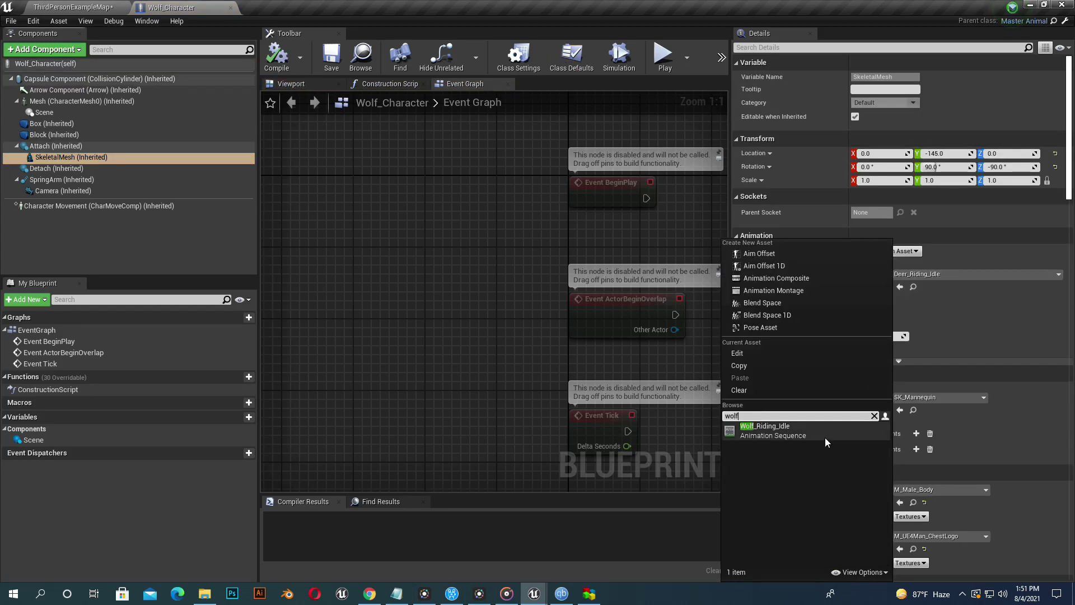
{"action": "left_click", "coordinate": [825, 438]}
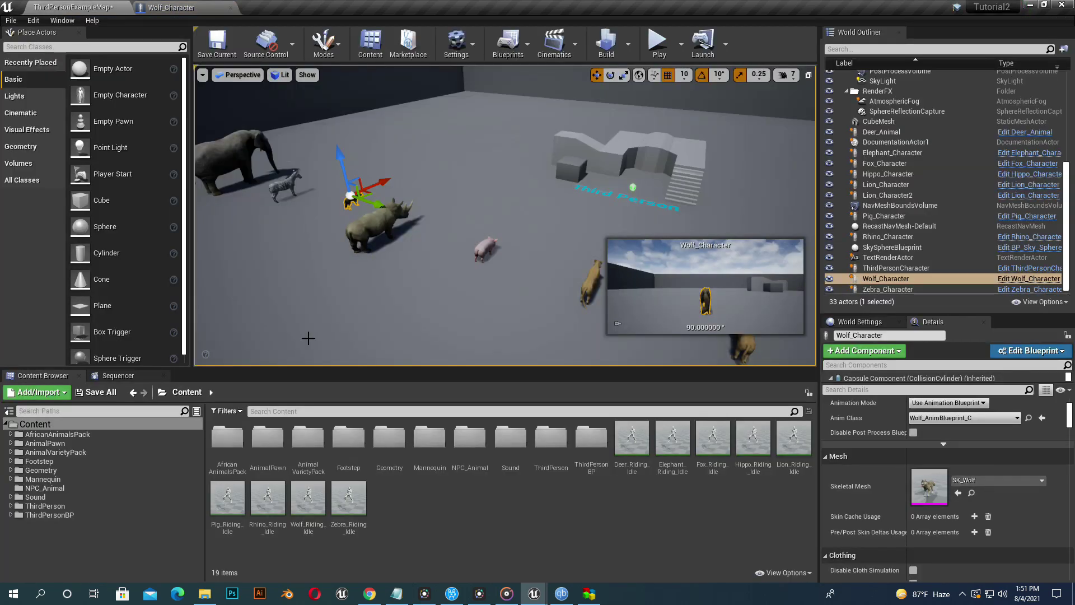
Step: Open the zebra's blueprint, set its rider SkeletalMesh's Anim to Play to Zebra_Riding_Idle, and compile
{"action": "left_click", "coordinate": [887, 288]}
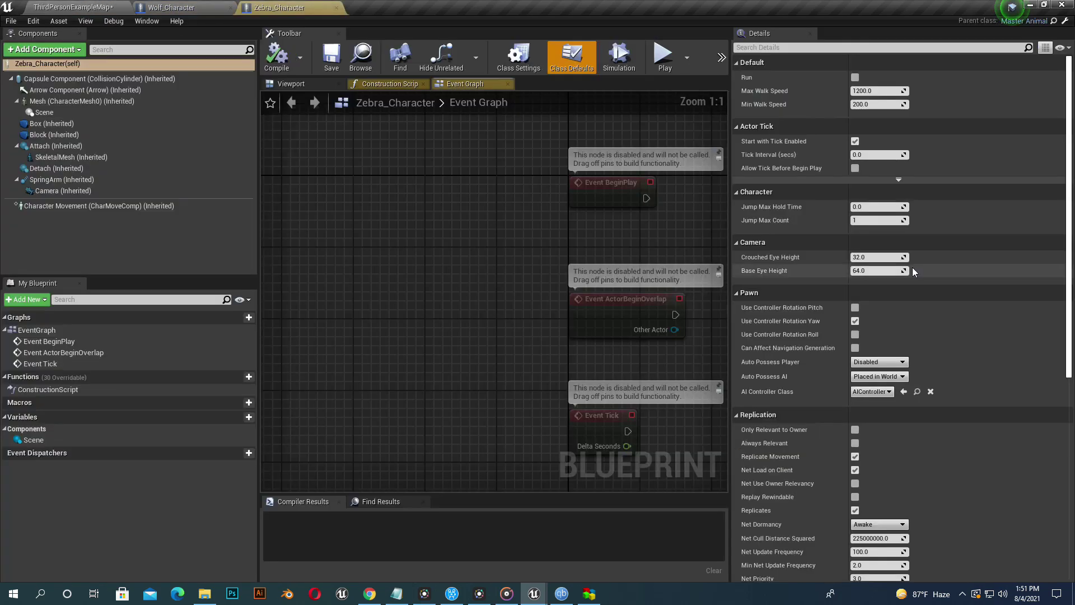
{"action": "left_click", "coordinate": [902, 275]}
{"action": "type", "text": "zebra"}
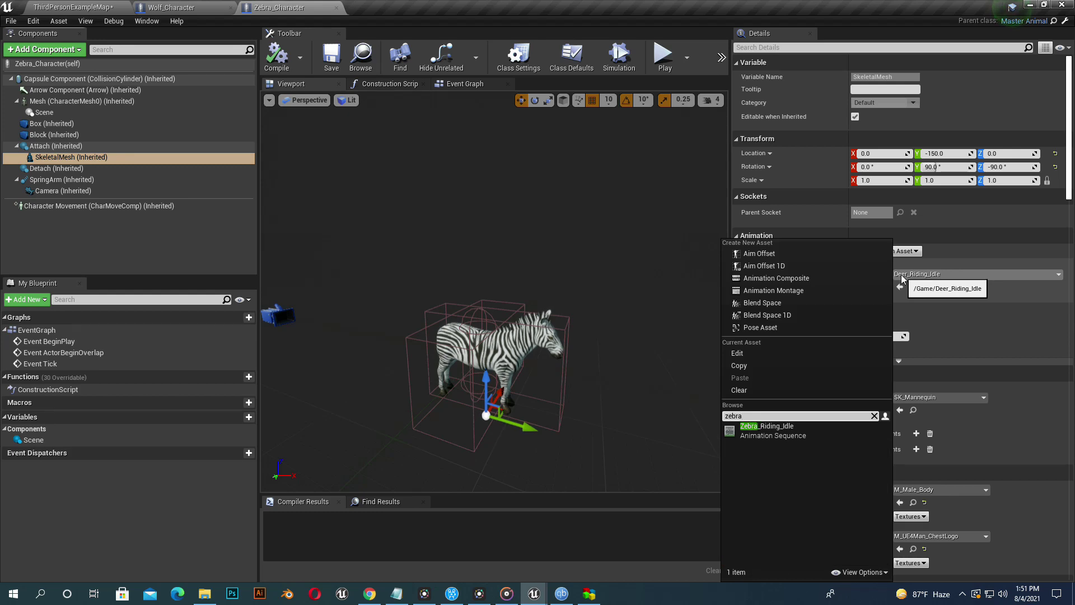
{"action": "left_click", "coordinate": [792, 427]}
{"action": "left_click", "coordinate": [277, 56]}
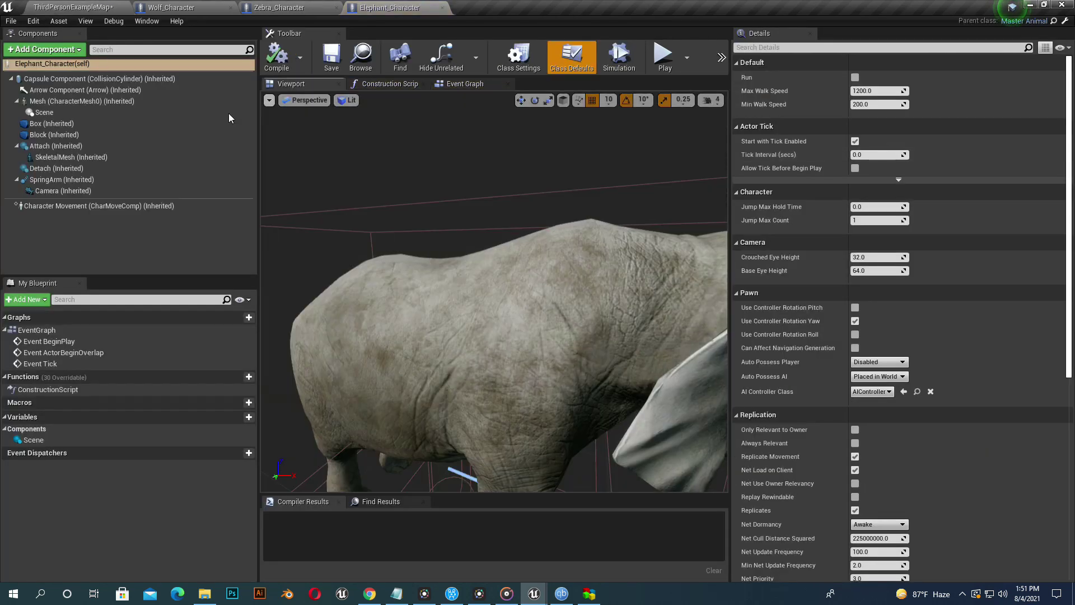
Step: Make the elephant's rider mesh visible, set its Anim to Play to Elephant_Riding_Idle, and compile the blueprint
{"action": "scroll", "coordinate": [917, 406], "scroll_direction": "up", "scroll_amount": 5}
{"action": "scroll", "coordinate": [888, 473], "scroll_direction": "down", "scroll_amount": 15}
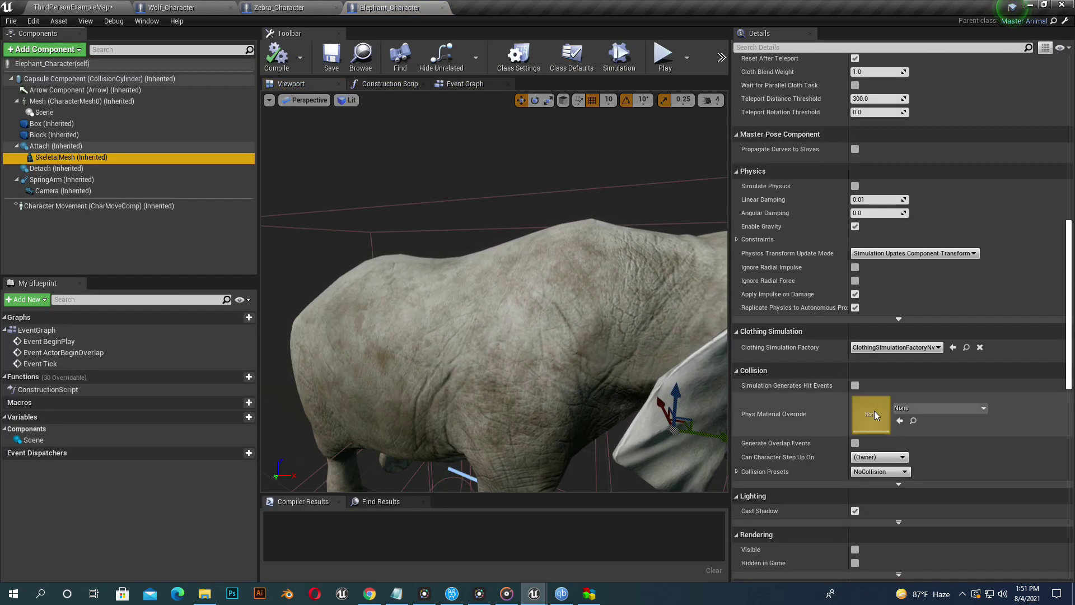
{"action": "left_click", "coordinate": [855, 371]}
{"action": "scroll", "coordinate": [578, 288], "scroll_direction": "down", "scroll_amount": 5}
{"action": "scroll", "coordinate": [999, 257], "scroll_direction": "up", "scroll_amount": 15}
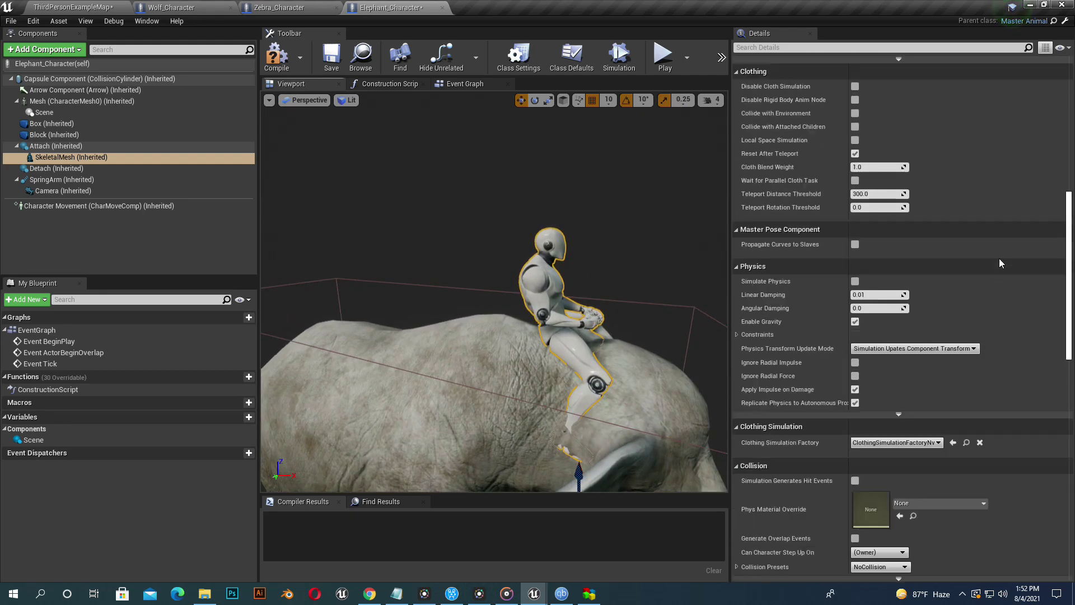
{"action": "left_click", "coordinate": [949, 255]}
{"action": "type", "text": "ele"}
{"action": "left_click", "coordinate": [740, 435]}
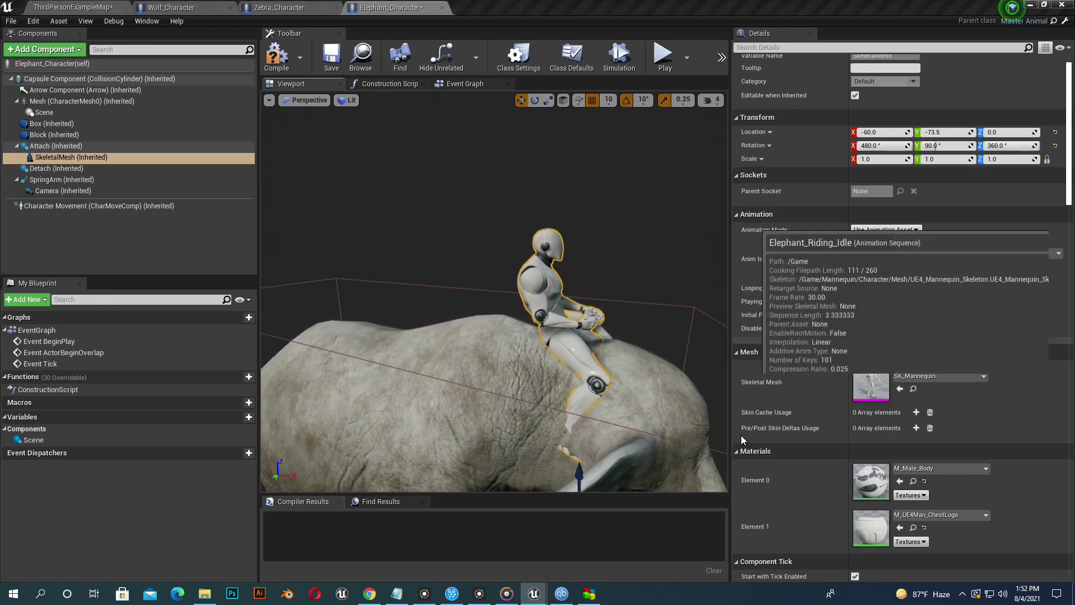
{"action": "left_click", "coordinate": [277, 59]}
Step: Close the elephant, zebra and wolf blueprints and save all modified content of the project
{"action": "middle_click", "coordinate": [420, 8]}
{"action": "middle_click", "coordinate": [305, 8]}
{"action": "middle_click", "coordinate": [207, 8]}
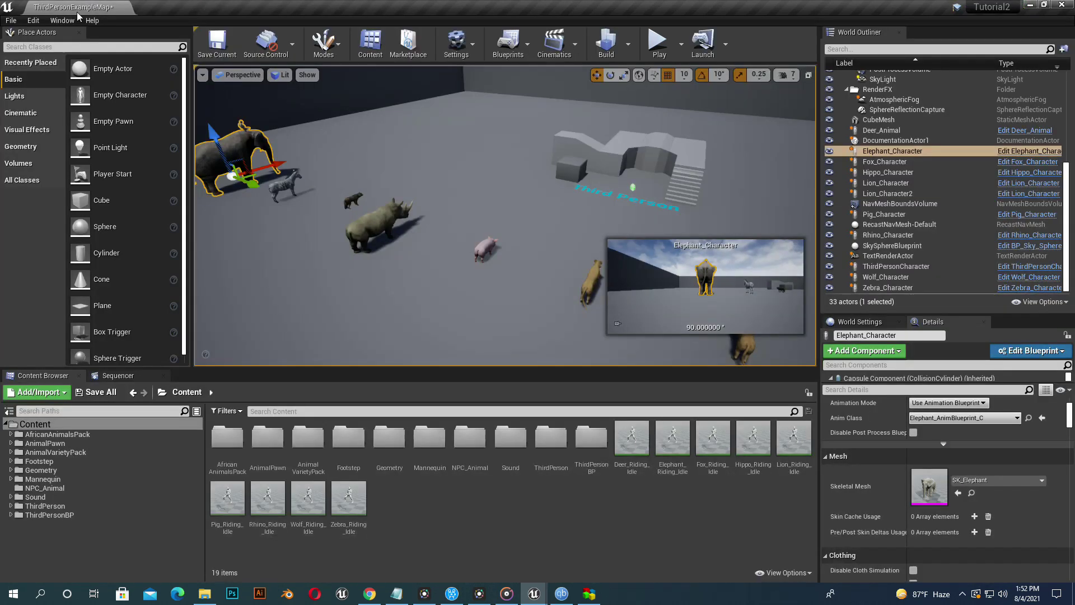
{"action": "left_click", "coordinate": [98, 393]}
{"action": "left_click", "coordinate": [636, 398]}
{"action": "left_click", "coordinate": [442, 305]}
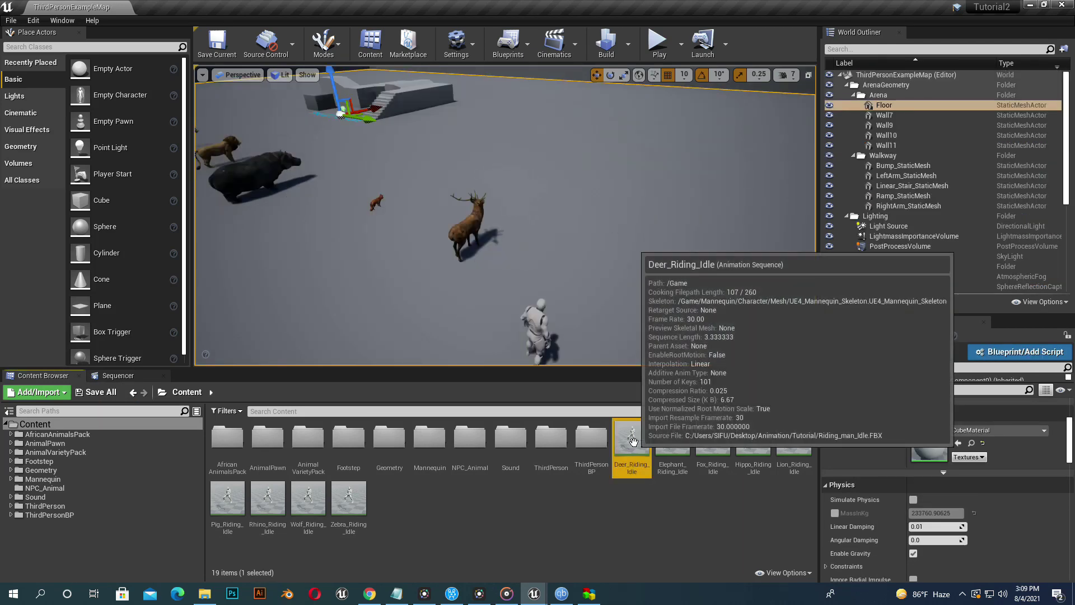
Step: Open the Deer_Riding_Idle animation in its own window beside the level editor and widen its preview area
{"action": "double_click", "coordinate": [632, 440]}
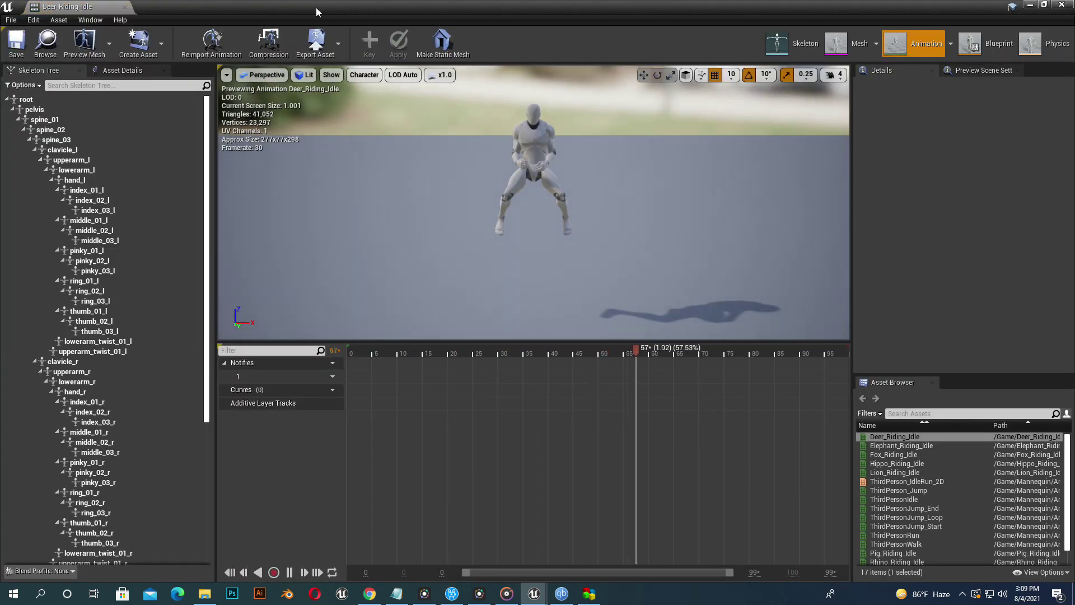
{"action": "left_click_drag", "start_coordinate": [320, 12], "coordinate": [715, 206]}
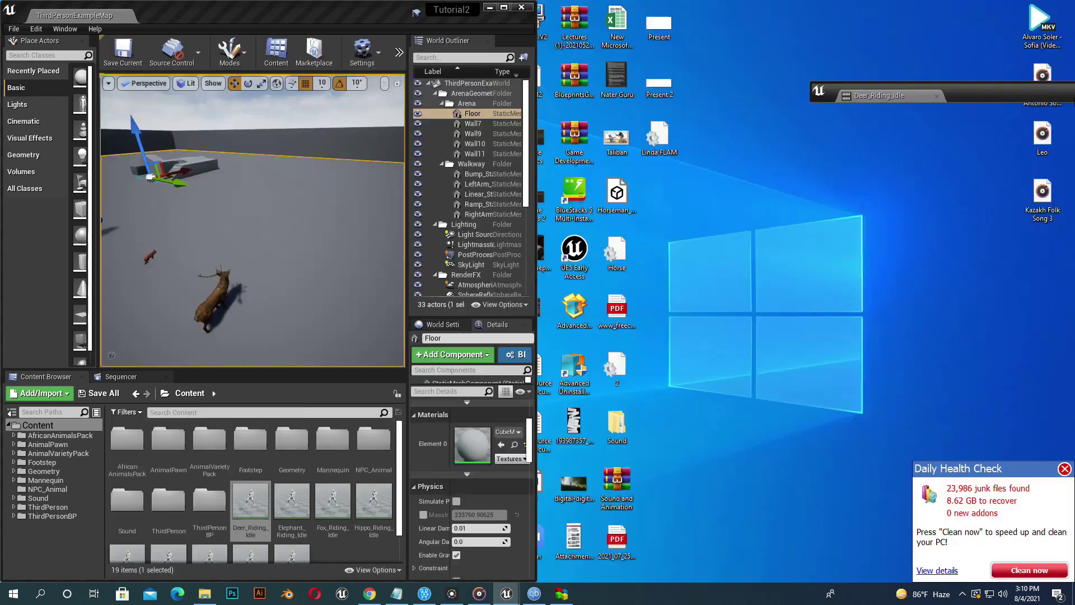
{"action": "left_click_drag", "start_coordinate": [1036, 101], "coordinate": [1074, 103]}
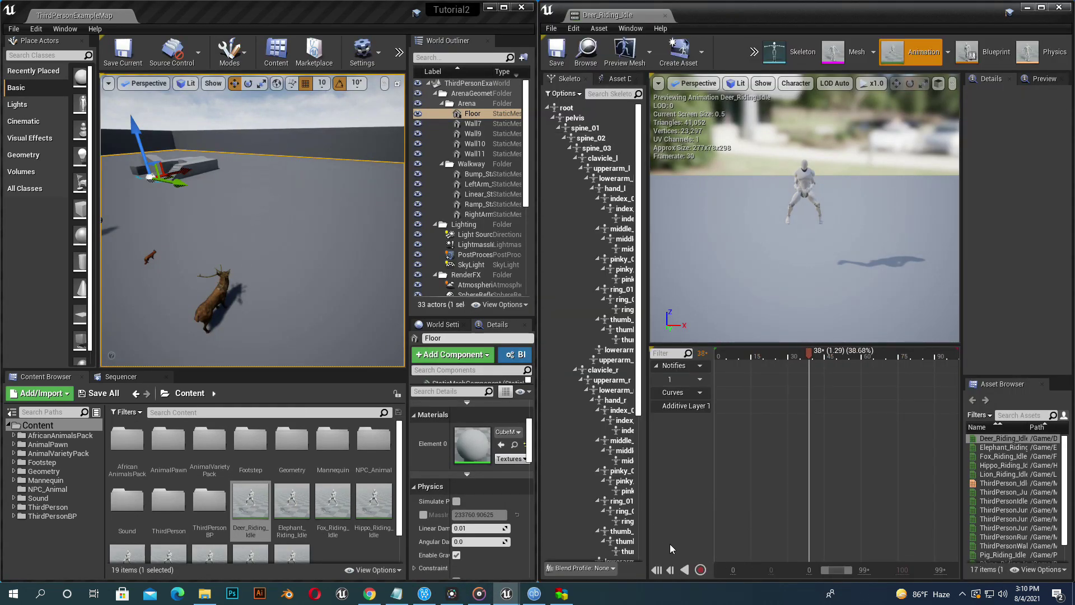
{"action": "left_click_drag", "start_coordinate": [645, 460], "coordinate": [615, 463]}
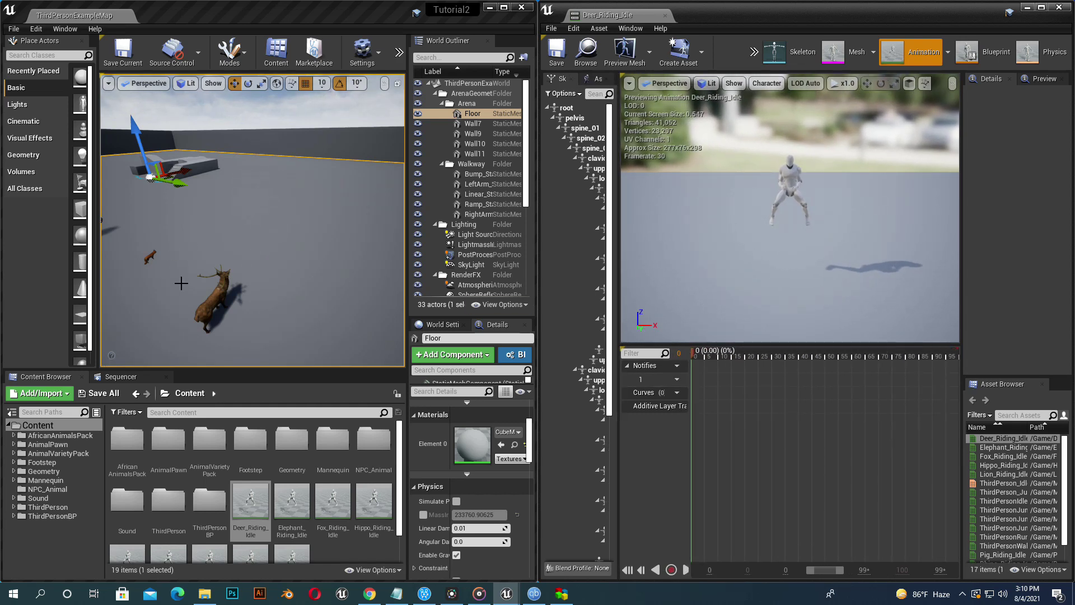
Step: Open the deer's blueprint from the level and select its rider SkeletalMesh component in the viewport view
{"action": "left_click", "coordinate": [215, 297]}
{"action": "left_click", "coordinate": [508, 192]}
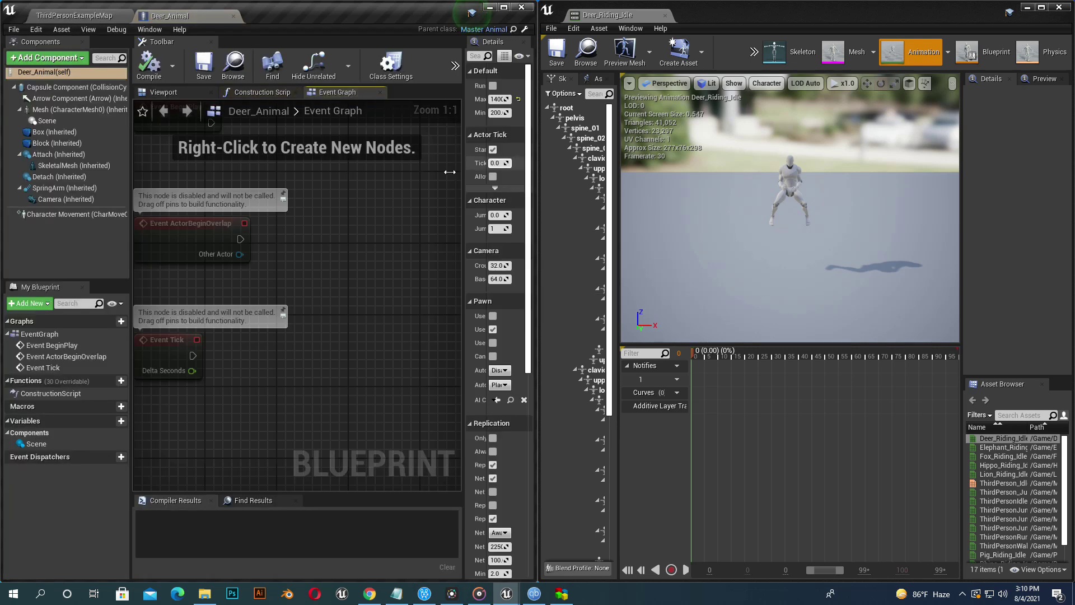
{"action": "left_click", "coordinate": [187, 95]}
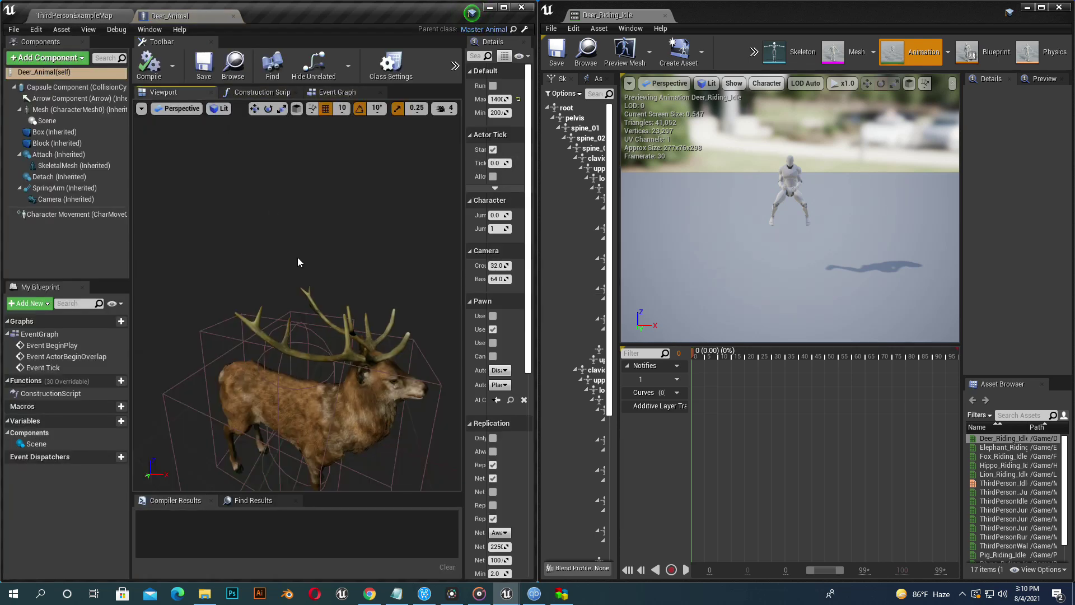
{"action": "left_click", "coordinate": [73, 166]}
Step: Widen the component details area and make the deer's rider mesh visible, viewing the rider from behind
{"action": "scroll", "coordinate": [494, 374], "scroll_direction": "down", "scroll_amount": 6}
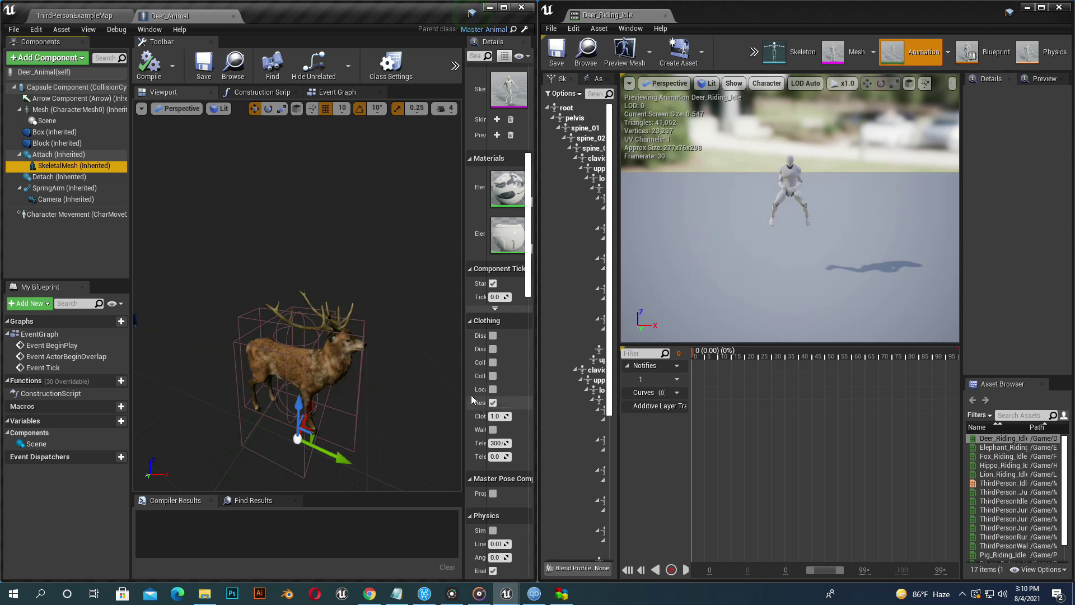
{"action": "left_click_drag", "start_coordinate": [463, 389], "coordinate": [373, 381]}
{"action": "scroll", "coordinate": [449, 416], "scroll_direction": "down", "scroll_amount": 6}
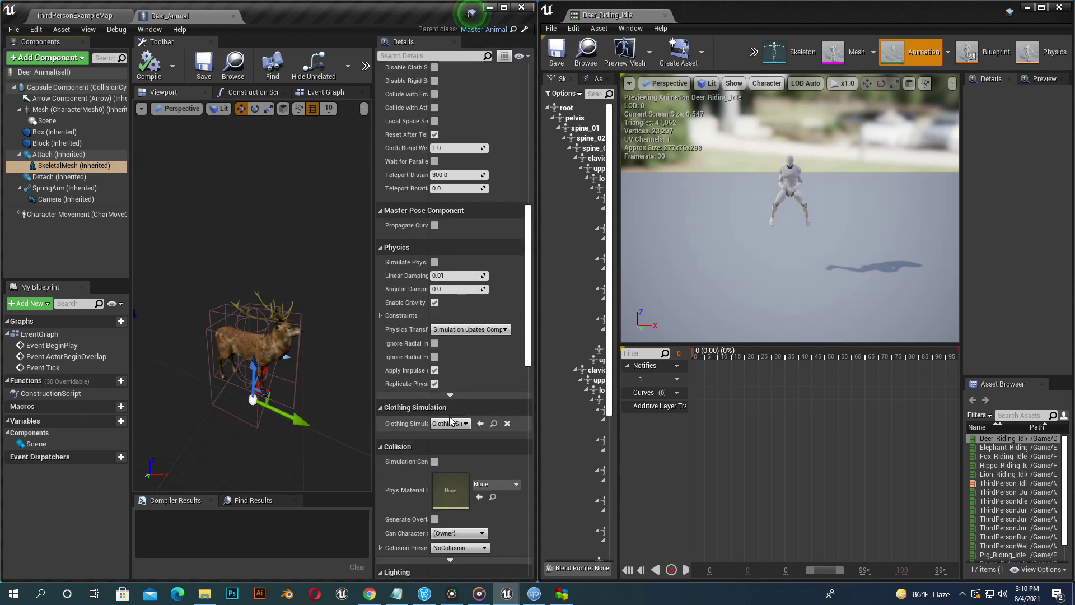
{"action": "left_click", "coordinate": [436, 465]}
{"action": "left_click_drag", "start_coordinate": [247, 351], "coordinate": [359, 351], "text": "alt"}
{"action": "scroll", "coordinate": [246, 351], "scroll_direction": "up", "scroll_amount": 4}
{"action": "right_click_drag", "start_coordinate": [247, 351], "coordinate": [280, 331]}
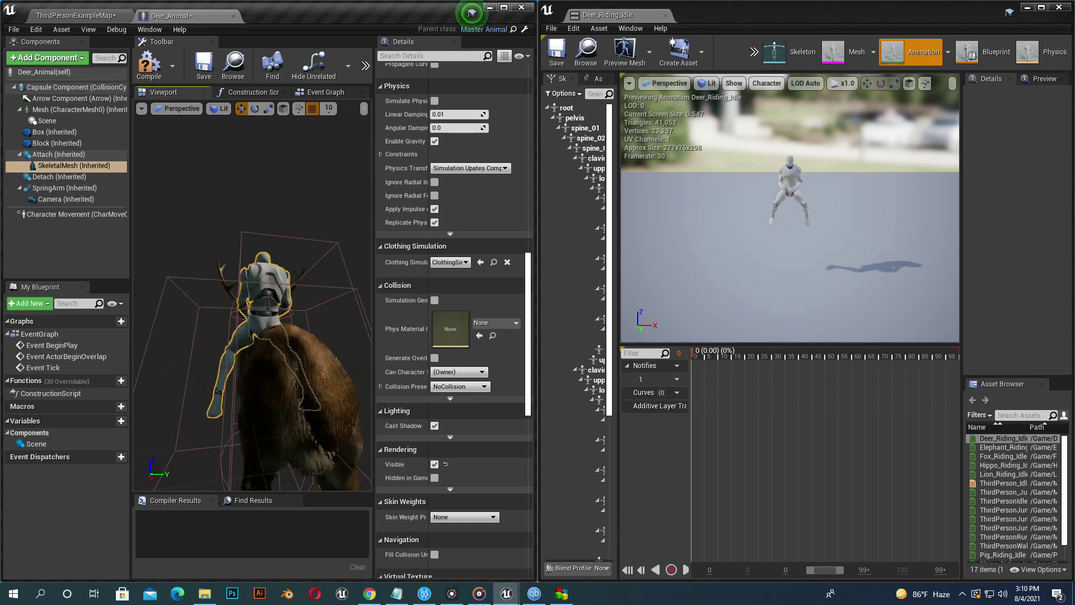
{"action": "left_click_drag", "start_coordinate": [252, 336], "coordinate": [224, 339], "text": "alt"}
Step: Display the mannequin's bones in the Deer_Riding_Idle preview from behind and select the calf_l bone
{"action": "left_click_drag", "start_coordinate": [829, 249], "coordinate": [772, 246], "text": "alt"}
{"action": "scroll", "coordinate": [821, 211], "scroll_direction": "up", "scroll_amount": 5}
{"action": "mouse_move", "coordinate": [821, 211]}
{"action": "left_mouse_down", "text": "alt"}
{"action": "mouse_move", "coordinate": [812, 211]}
{"action": "mouse_move", "coordinate": [840, 207]}
{"action": "left_mouse_up", "text": "alt"}
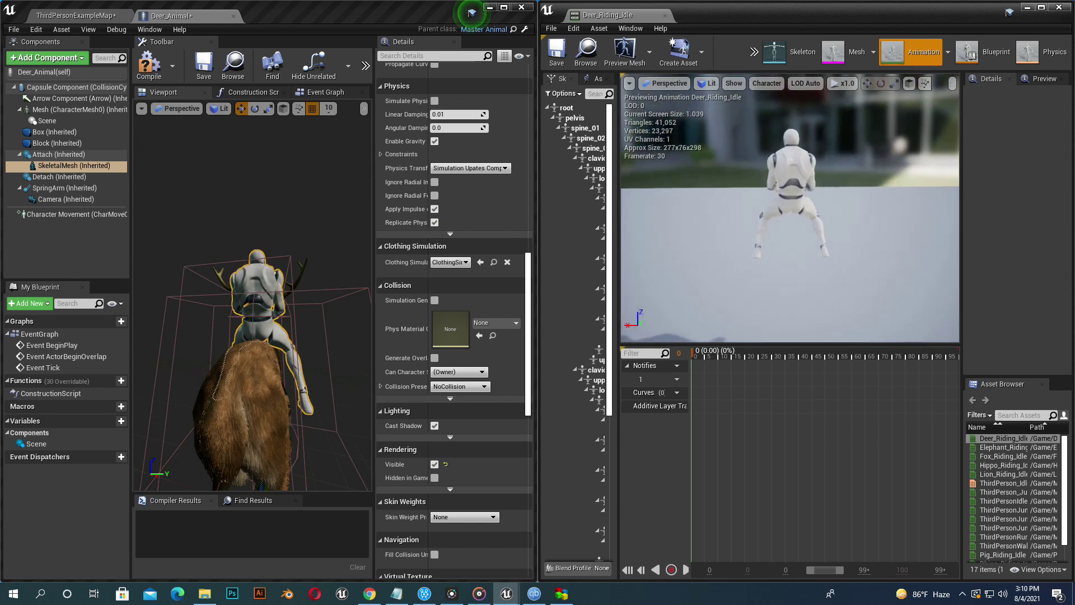
{"action": "left_click", "coordinate": [772, 86]}
{"action": "mouse_move", "coordinate": [787, 132]}
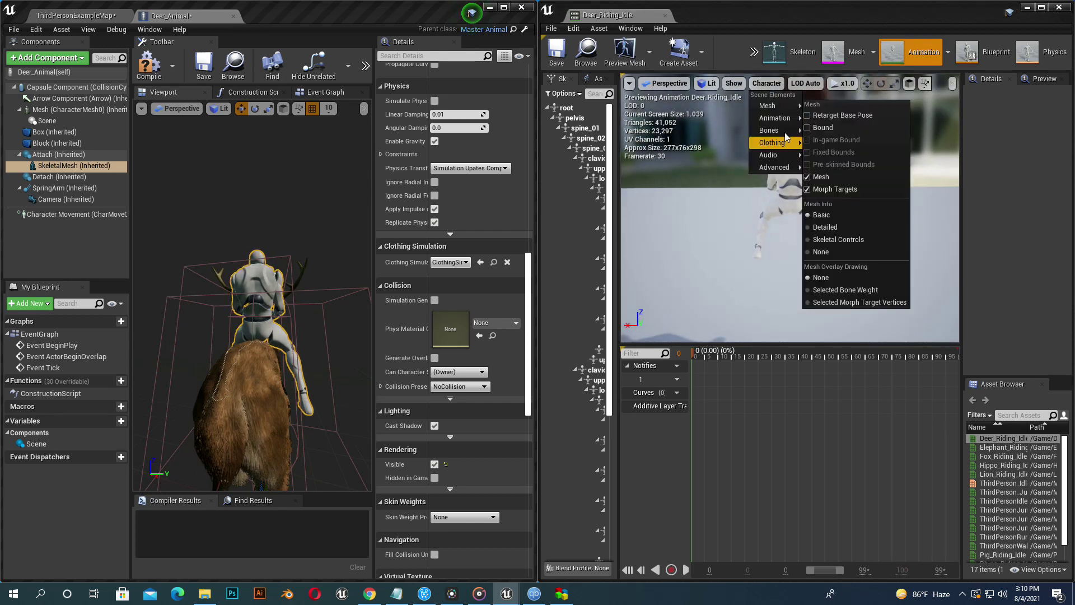
{"action": "left_click", "coordinate": [841, 178]}
{"action": "scroll", "coordinate": [780, 194], "scroll_direction": "up", "scroll_amount": 6}
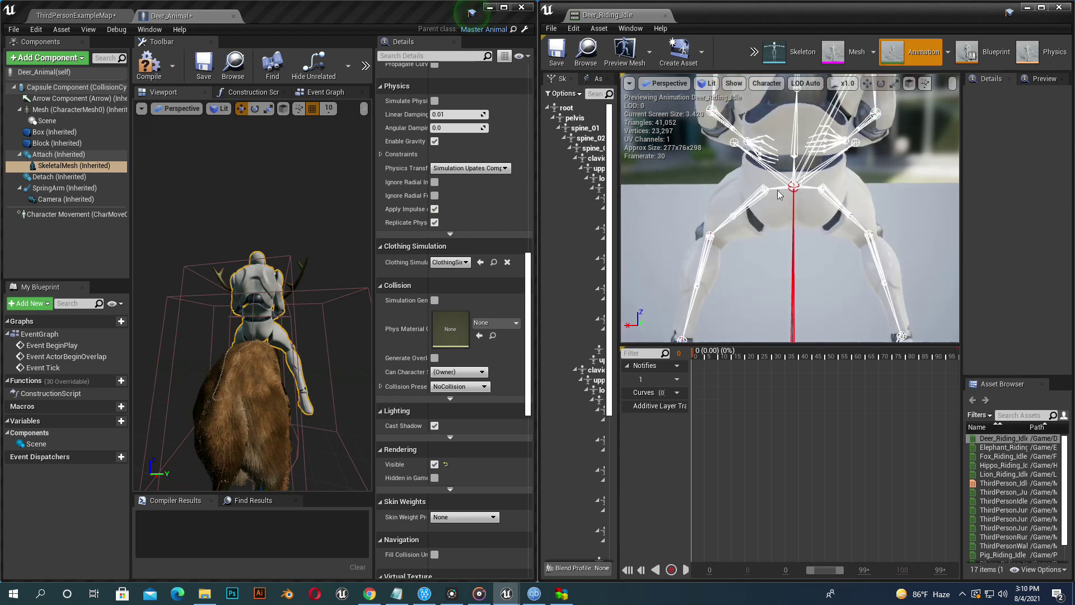
{"action": "left_click", "coordinate": [739, 213]}
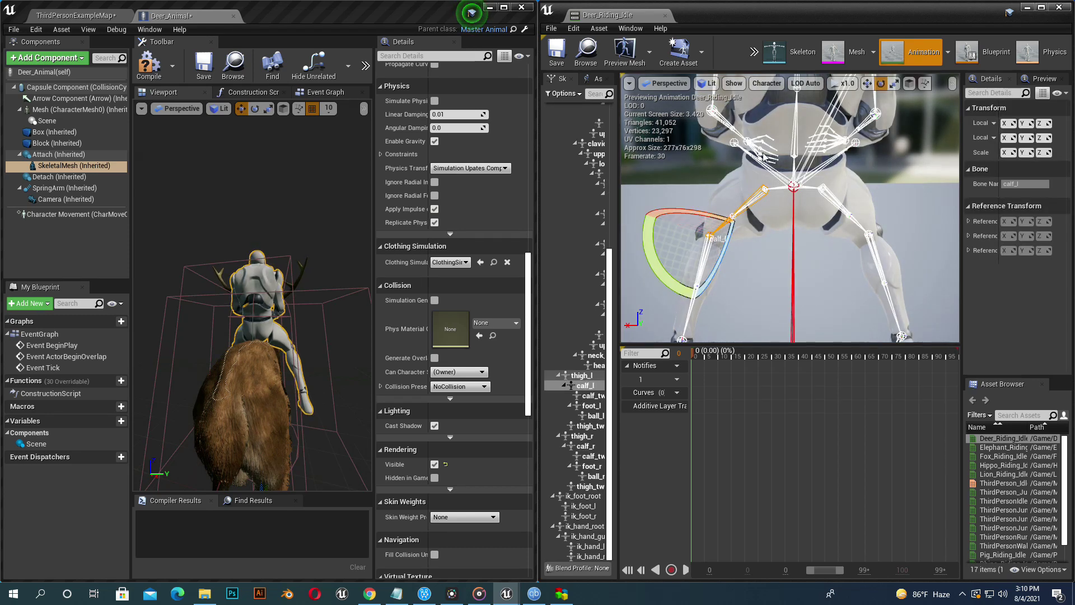
Step: Rotate the calf_l bone inward in local space, set a key for it and apply the change to the animation
{"action": "left_click", "coordinate": [910, 84]}
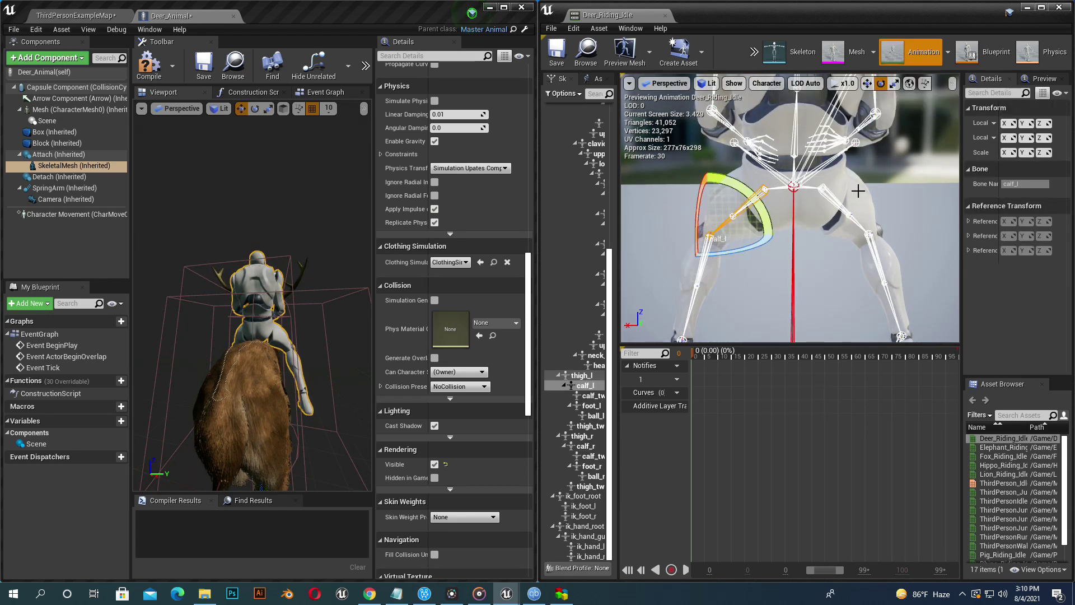
{"action": "scroll", "coordinate": [832, 205], "scroll_direction": "down", "scroll_amount": 4}
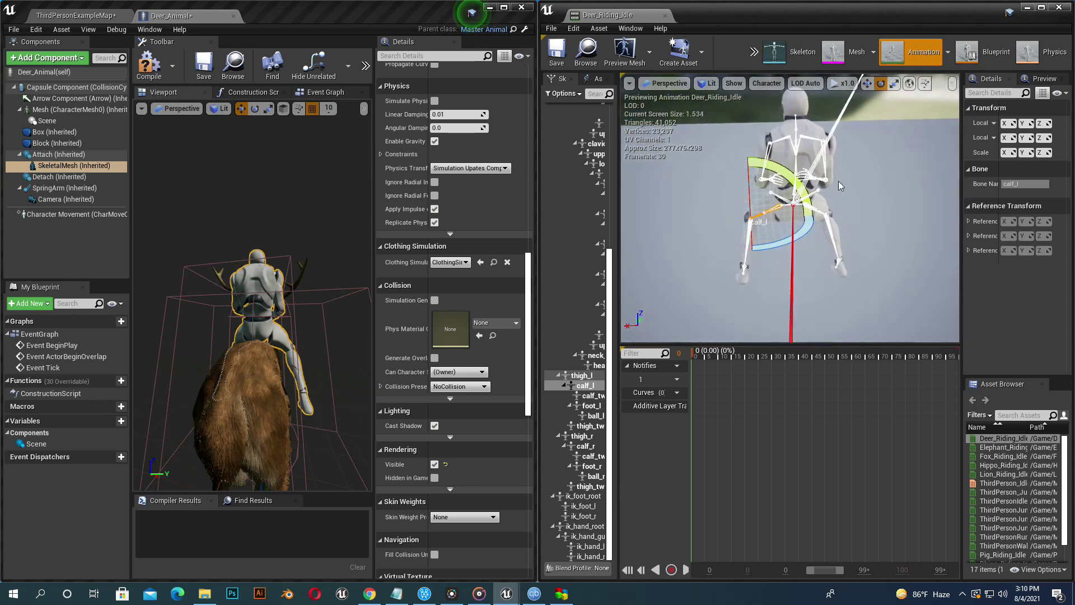
{"action": "right_click_drag", "start_coordinate": [332, 265], "coordinate": [325, 278]}
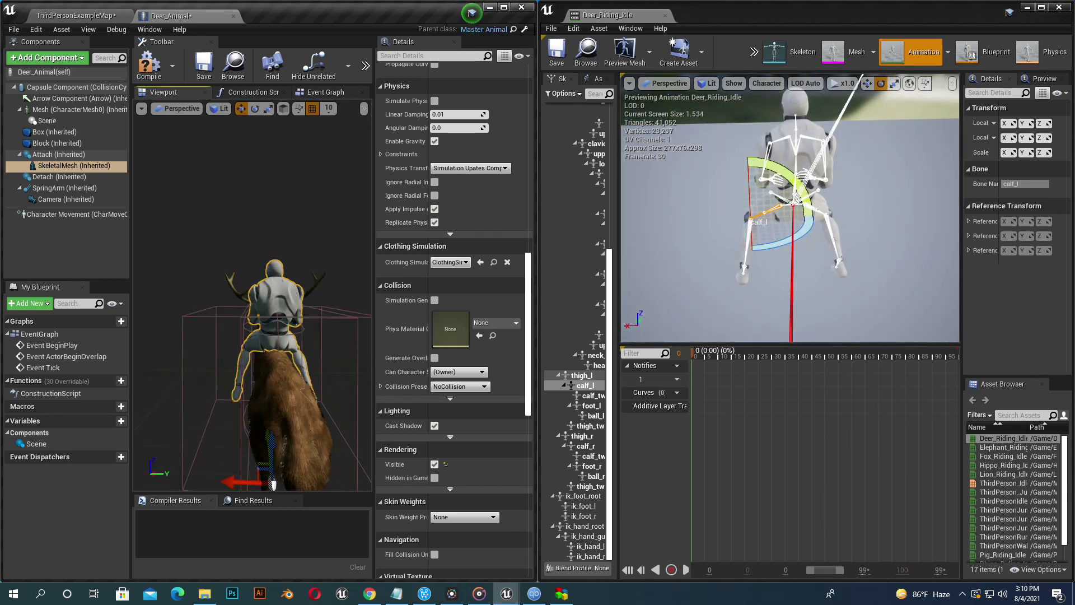
{"action": "left_click_drag", "start_coordinate": [780, 174], "coordinate": [772, 178]}
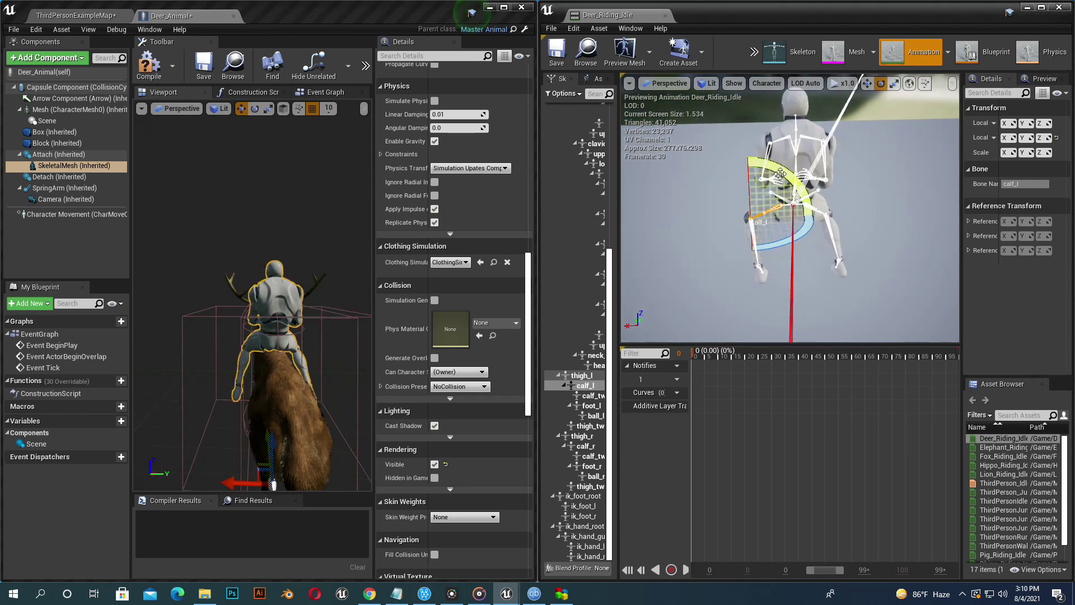
{"action": "left_click", "coordinate": [754, 52]}
{"action": "left_click", "coordinate": [782, 115]}
{"action": "left_click", "coordinate": [754, 52]}
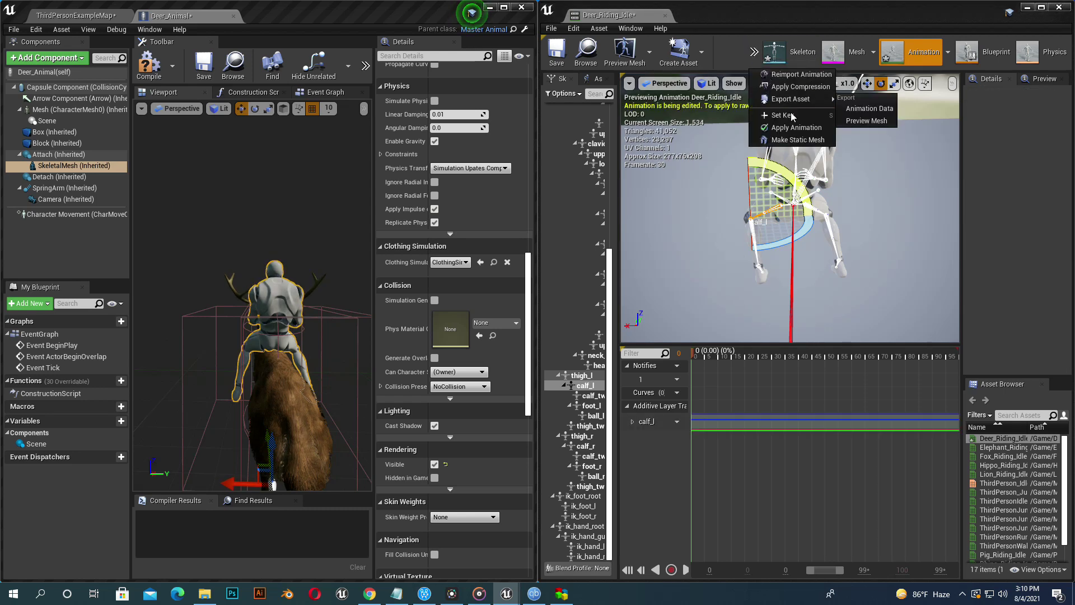
{"action": "left_click", "coordinate": [796, 128]}
{"action": "left_click", "coordinate": [472, 12]}
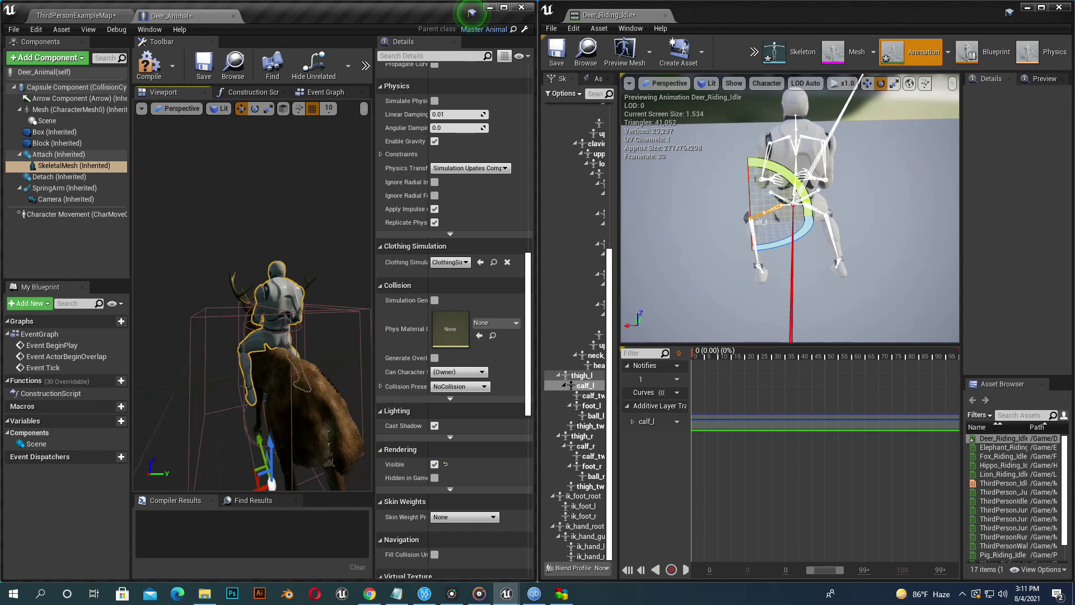
Step: Rotate the foot_l bone by -20 degrees, key foot_l and spine_01, and apply the changes to the animation
{"action": "middle_click_drag", "start_coordinate": [719, 286], "coordinate": [746, 283]}
{"action": "scroll", "coordinate": [746, 275], "scroll_direction": "up", "scroll_amount": 3}
{"action": "left_click_drag", "start_coordinate": [747, 267], "coordinate": [711, 265], "text": "alt"}
{"action": "left_click", "coordinate": [766, 258]}
{"action": "left_click_drag", "start_coordinate": [703, 219], "coordinate": [693, 237]}
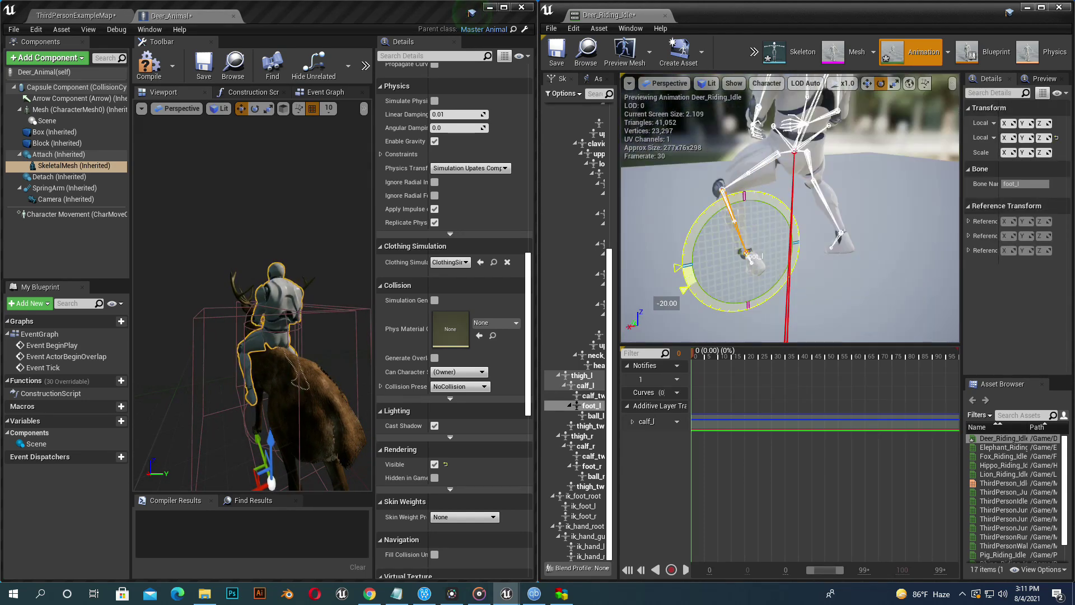
{"action": "left_click", "coordinate": [754, 52]}
{"action": "left_click", "coordinate": [782, 117]}
{"action": "left_click", "coordinate": [786, 119]}
{"action": "left_click", "coordinate": [754, 52]}
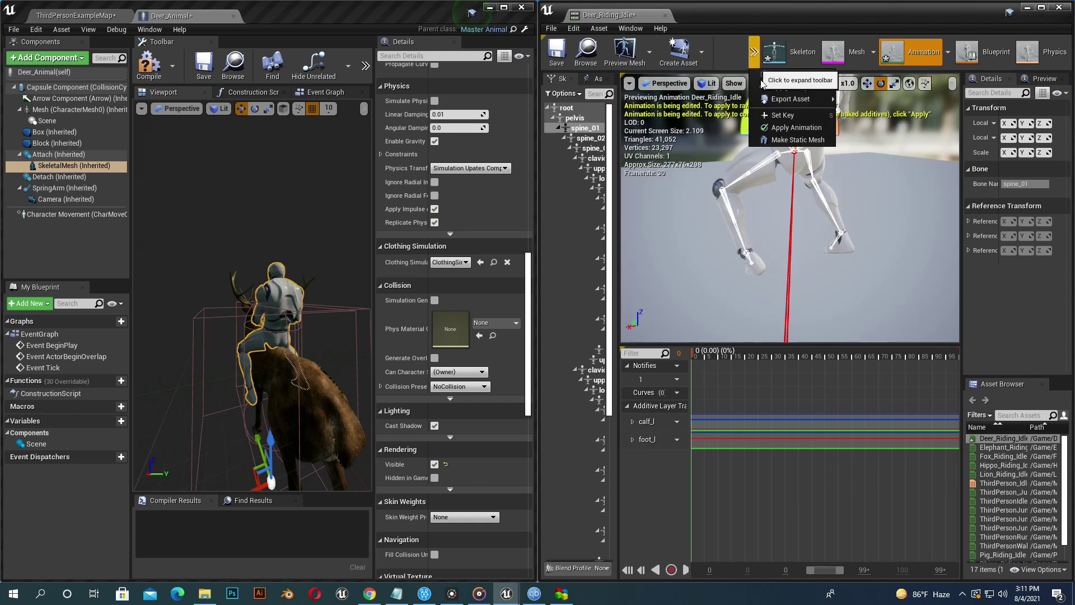
{"action": "left_click", "coordinate": [783, 117]}
{"action": "left_click", "coordinate": [754, 52]}
{"action": "left_click", "coordinate": [790, 130]}
Step: Select the calf_r bone and rotate it inward so the lower leg sits against the deer's flank
{"action": "mouse_move", "coordinate": [309, 277]}
{"action": "left_mouse_down", "text": "alt"}
{"action": "mouse_move", "coordinate": [359, 274]}
{"action": "mouse_move", "coordinate": [312, 277]}
{"action": "left_mouse_up", "text": "alt"}
{"action": "left_click_drag", "start_coordinate": [835, 224], "coordinate": [784, 220], "text": "alt"}
{"action": "left_click", "coordinate": [850, 219]}
{"action": "left_click_drag", "start_coordinate": [309, 277], "coordinate": [359, 270], "text": "alt"}
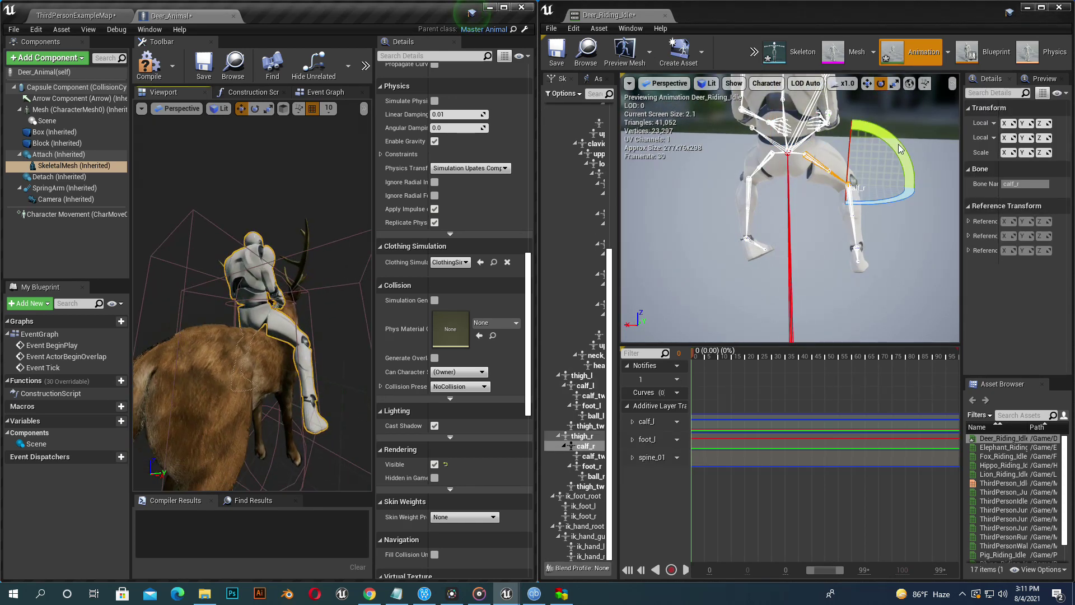
{"action": "left_click_drag", "start_coordinate": [900, 149], "coordinate": [909, 168]}
Step: Rotate the foot_r bone inward, set a key for the right leg's pose and apply it to the animation
{"action": "left_click", "coordinate": [840, 244]}
{"action": "left_click_drag", "start_coordinate": [885, 212], "coordinate": [896, 232]}
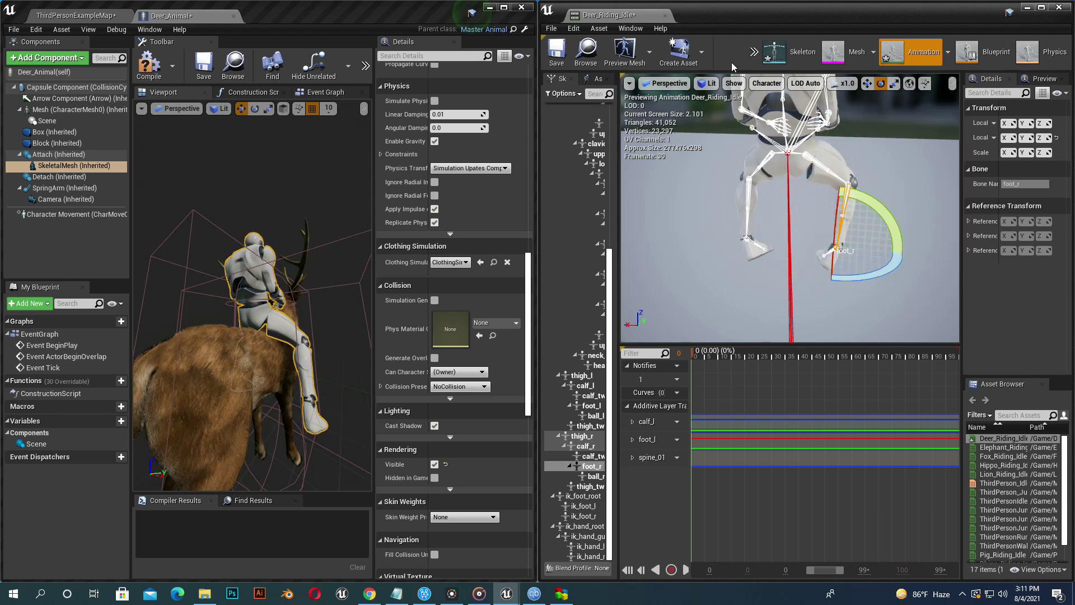
{"action": "left_click", "coordinate": [754, 52]}
{"action": "left_click", "coordinate": [783, 116]}
{"action": "left_click", "coordinate": [754, 52]}
{"action": "left_click", "coordinate": [788, 128]}
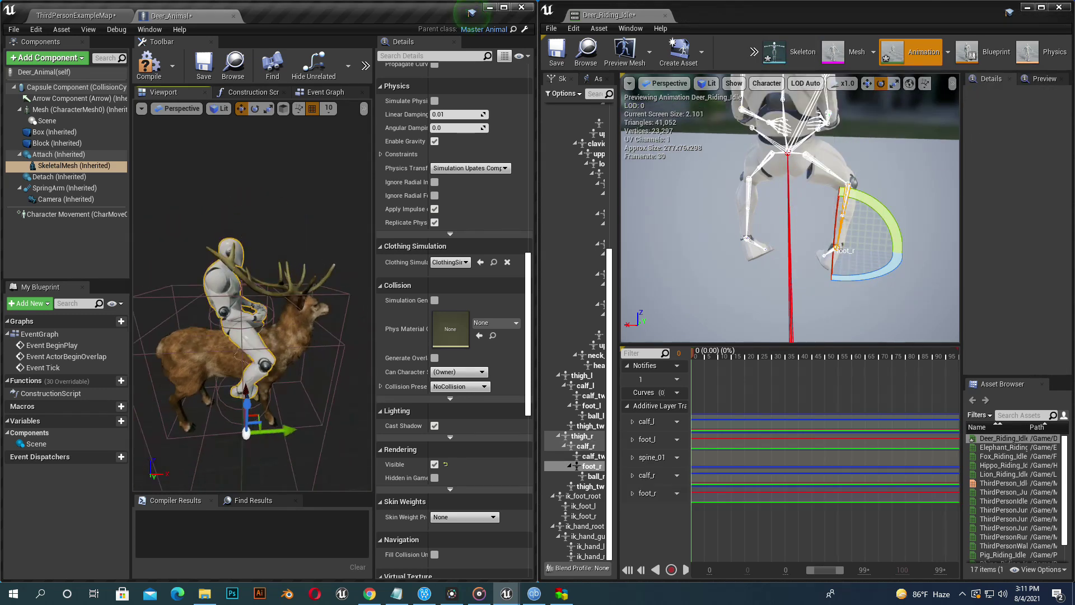
Step: Select spine_01 in the widened skeleton tree, lean the rider's upper body forward, set a key and apply the change
{"action": "left_click_drag", "start_coordinate": [616, 200], "coordinate": [660, 200]}
{"action": "scroll", "coordinate": [616, 192], "scroll_direction": "up", "scroll_amount": 8}
{"action": "left_click", "coordinate": [588, 129]}
{"action": "left_click_drag", "start_coordinate": [876, 230], "coordinate": [919, 221], "text": "alt"}
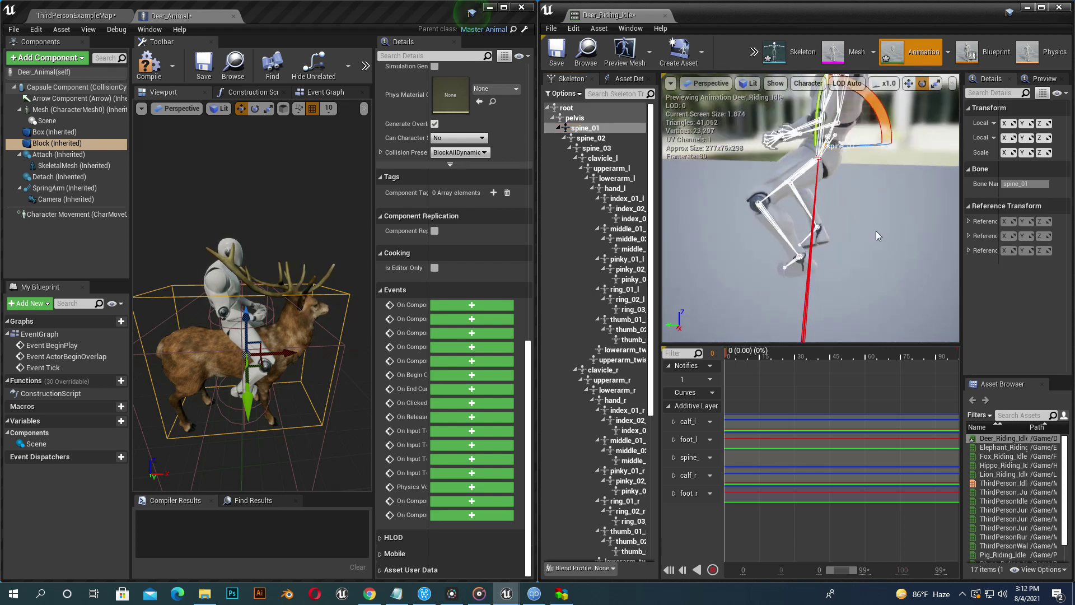
{"action": "middle_click_drag", "start_coordinate": [876, 231], "coordinate": [840, 302], "text": "alt"}
{"action": "left_click_drag", "start_coordinate": [842, 169], "coordinate": [745, 150]}
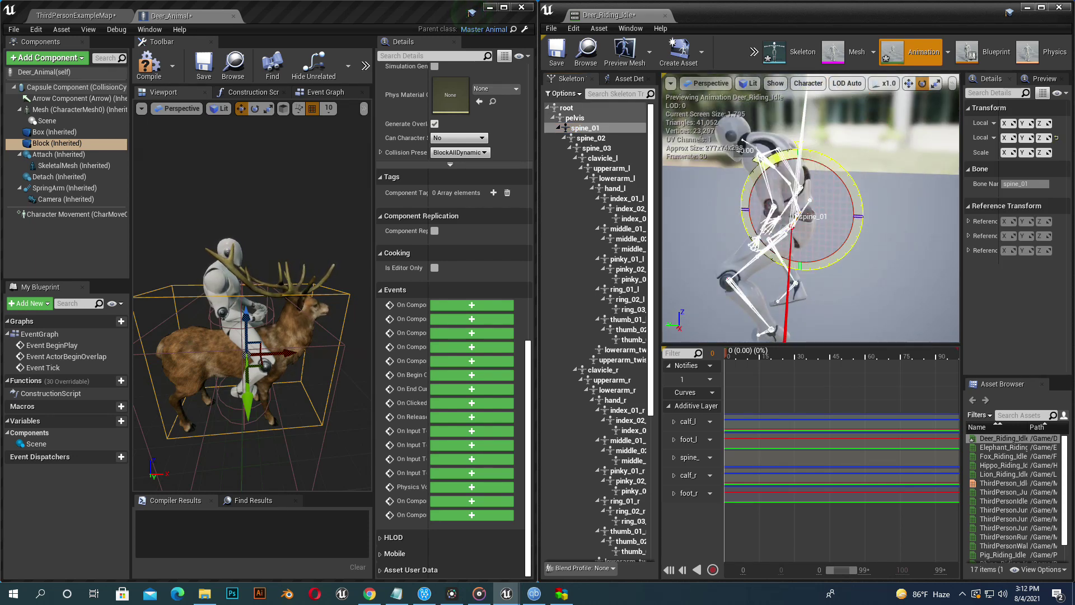
{"action": "left_click", "coordinate": [760, 63]}
{"action": "left_click", "coordinate": [777, 115]}
{"action": "left_click", "coordinate": [752, 62]}
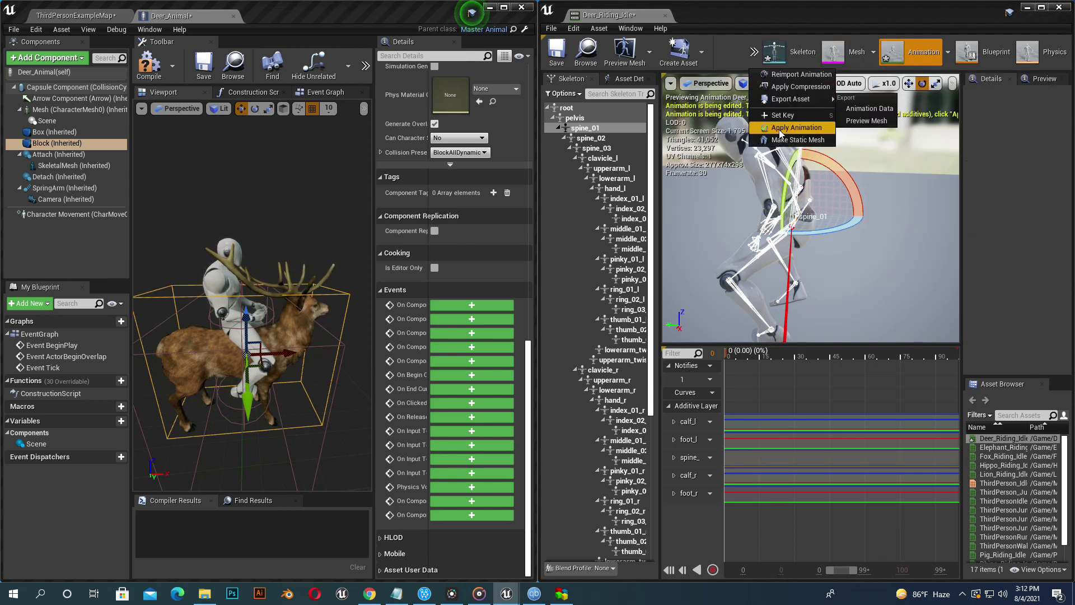
{"action": "left_click", "coordinate": [780, 129]}
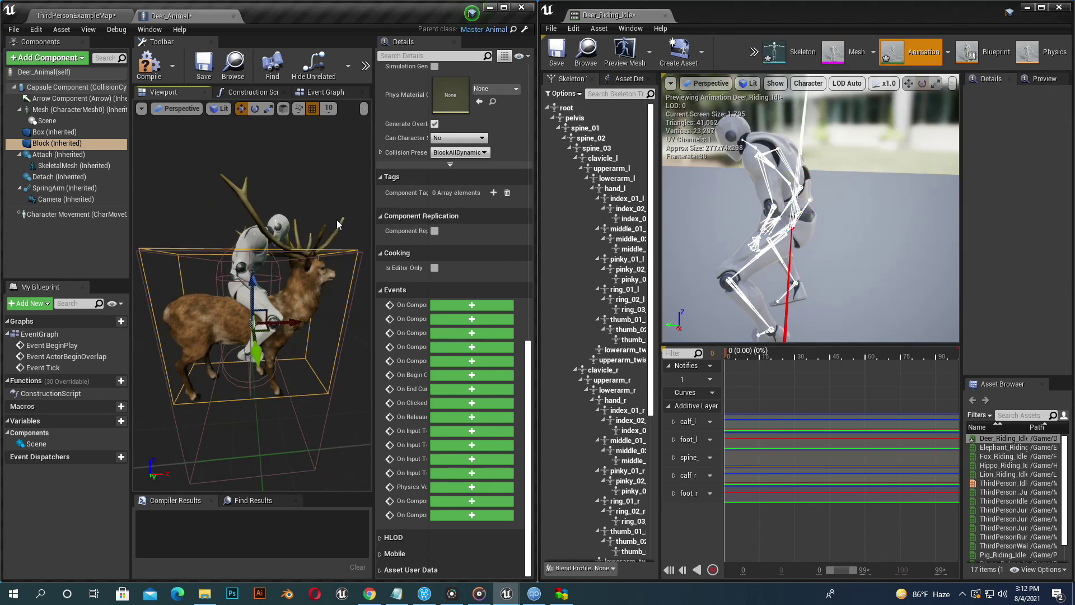
Step: Rotate the upperarm_r bone by -30 degrees so the arm reaches forward, set a key and apply the change
{"action": "left_click_drag", "start_coordinate": [756, 166], "coordinate": [810, 173]}
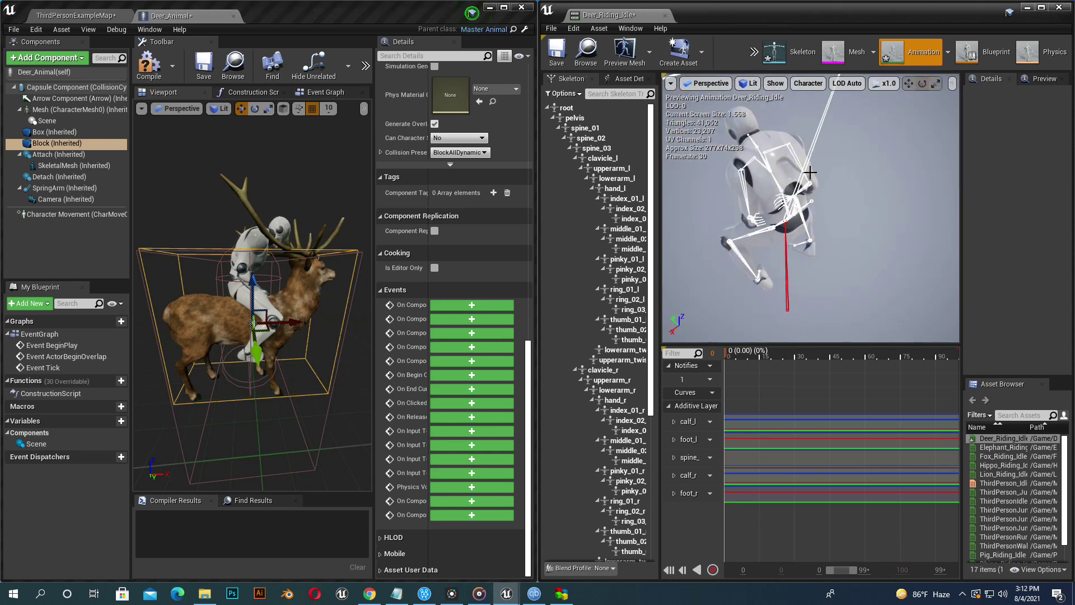
{"action": "left_click", "coordinate": [748, 168]}
{"action": "right_click_drag", "start_coordinate": [786, 185], "coordinate": [677, 173]}
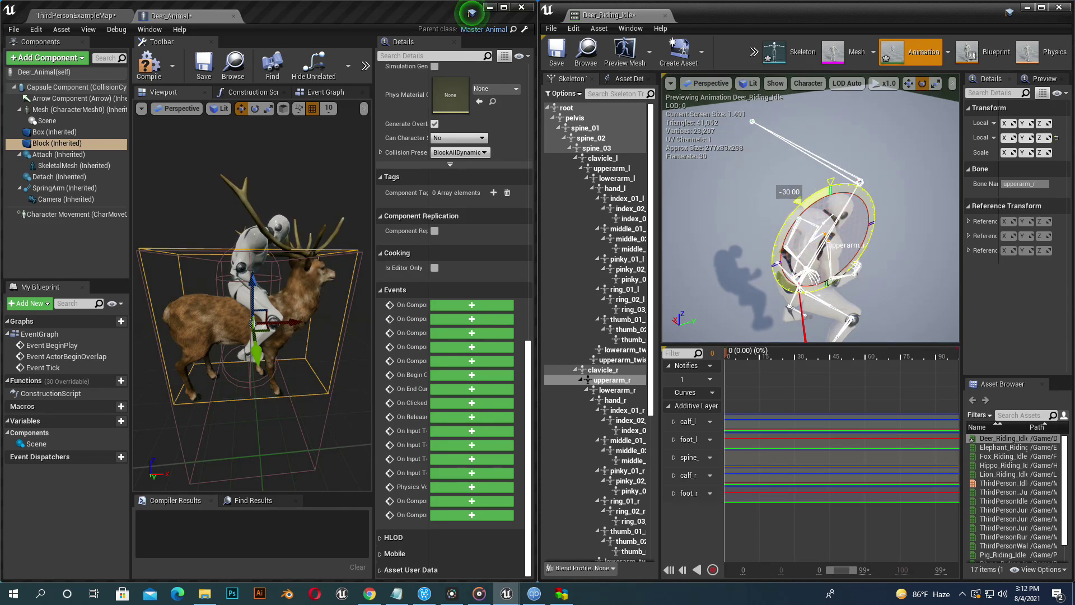
{"action": "left_click", "coordinate": [753, 56]}
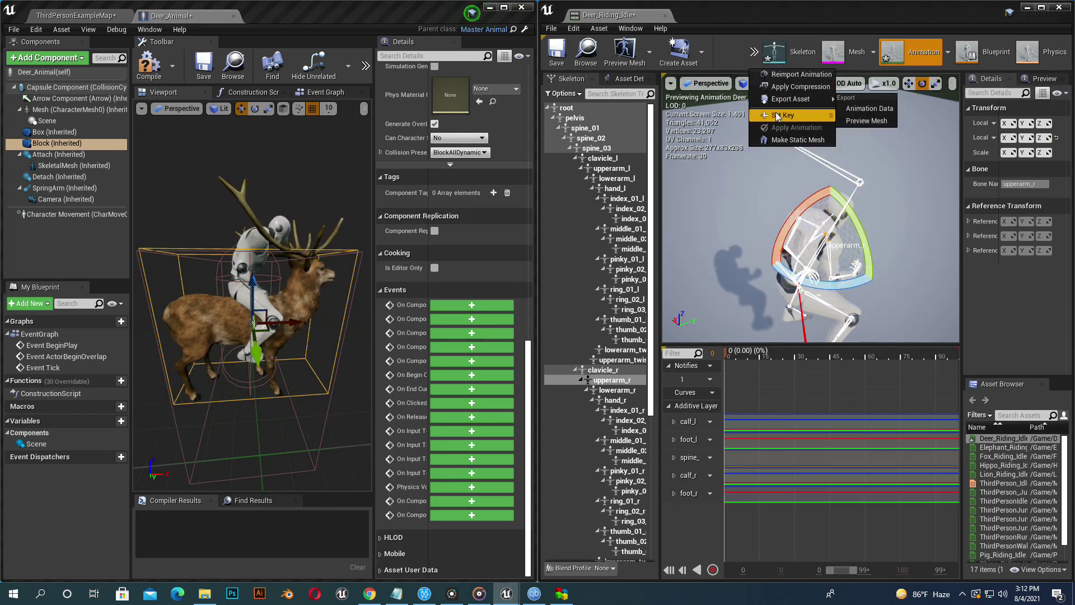
{"action": "left_click", "coordinate": [776, 115]}
{"action": "left_click", "coordinate": [755, 55]}
{"action": "left_click", "coordinate": [779, 128]}
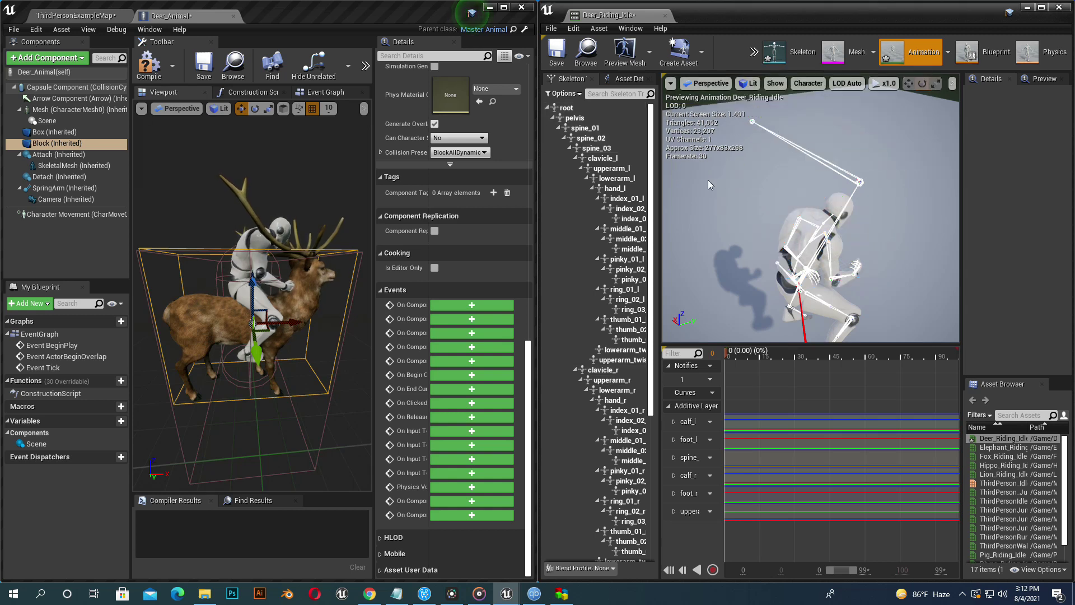
Step: Rotate the upperarm_l bone forward to match the other arm, set a key and apply the change to the animation
{"action": "left_click_drag", "start_coordinate": [789, 177], "coordinate": [807, 237]}
{"action": "left_click", "coordinate": [804, 242]}
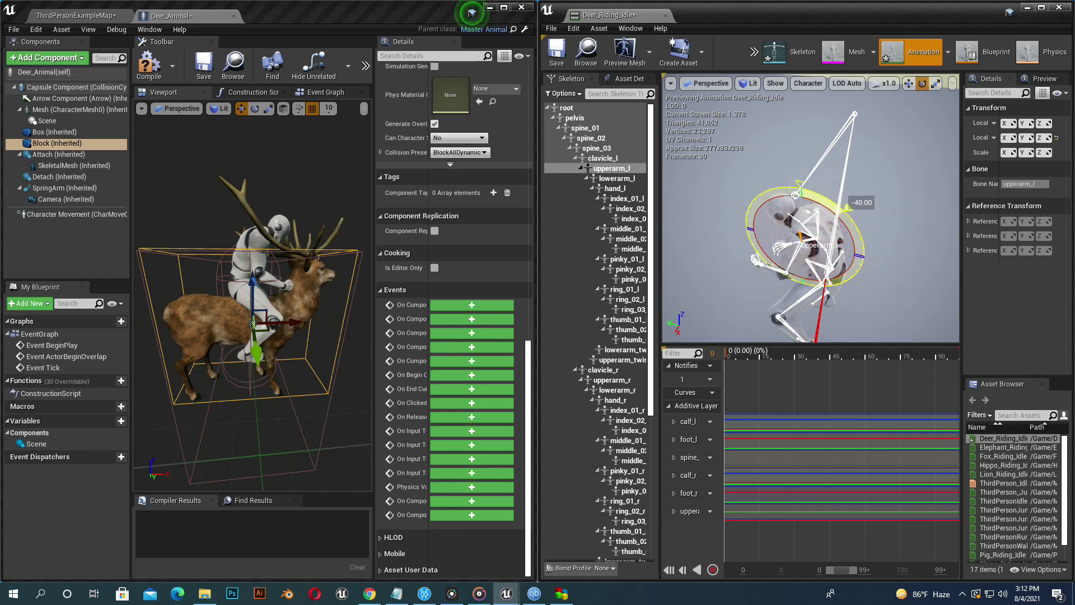
{"action": "left_click", "coordinate": [754, 52]}
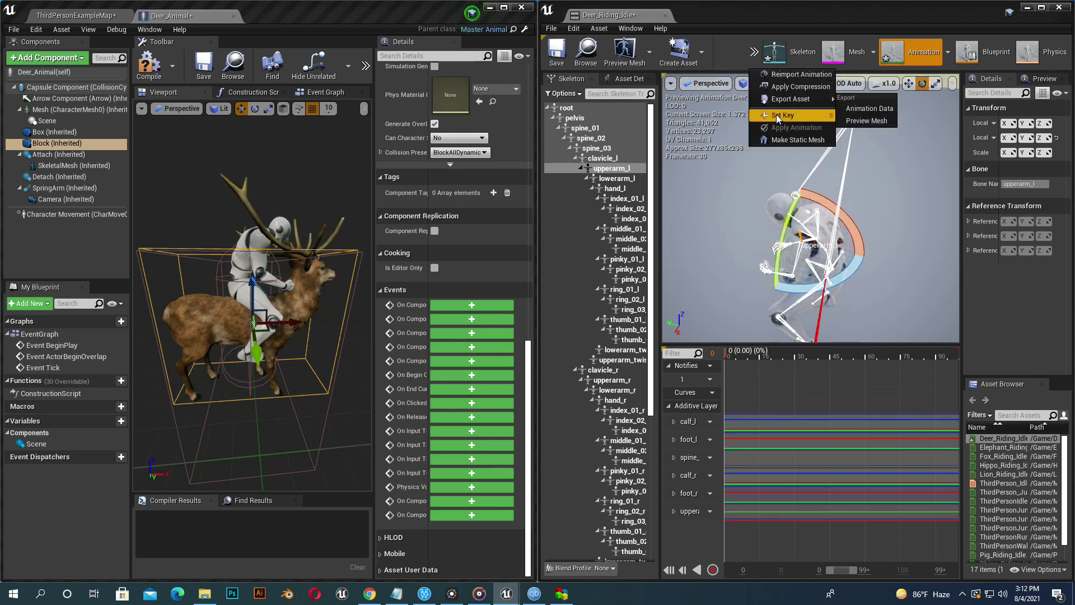
{"action": "left_click", "coordinate": [784, 112]}
{"action": "left_click_drag", "start_coordinate": [343, 169], "coordinate": [338, 174]}
{"action": "left_click", "coordinate": [754, 59]}
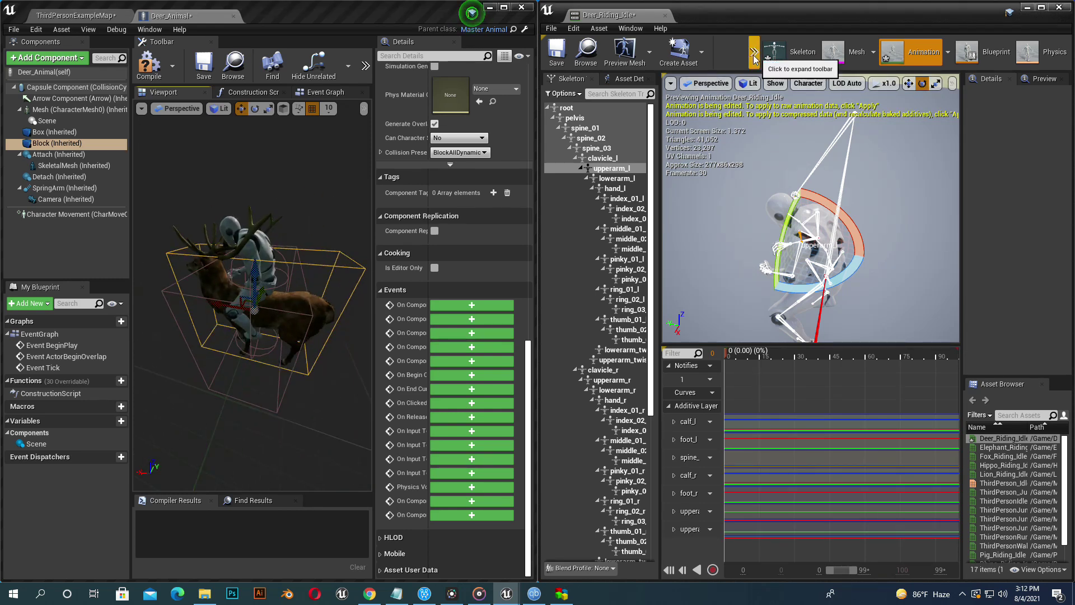
{"action": "left_click", "coordinate": [754, 53]}
{"action": "left_click", "coordinate": [779, 133]}
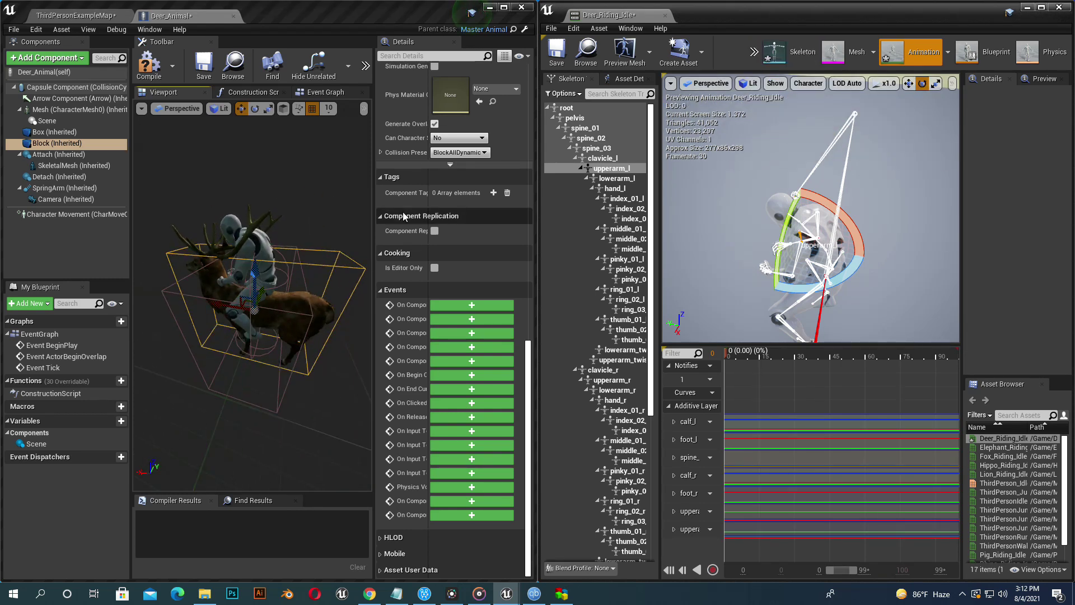
Step: Save the Deer_Riding_Idle animation and compile the deer's blueprint
{"action": "left_click_drag", "start_coordinate": [324, 183], "coordinate": [276, 151]}
{"action": "left_click", "coordinate": [558, 55]}
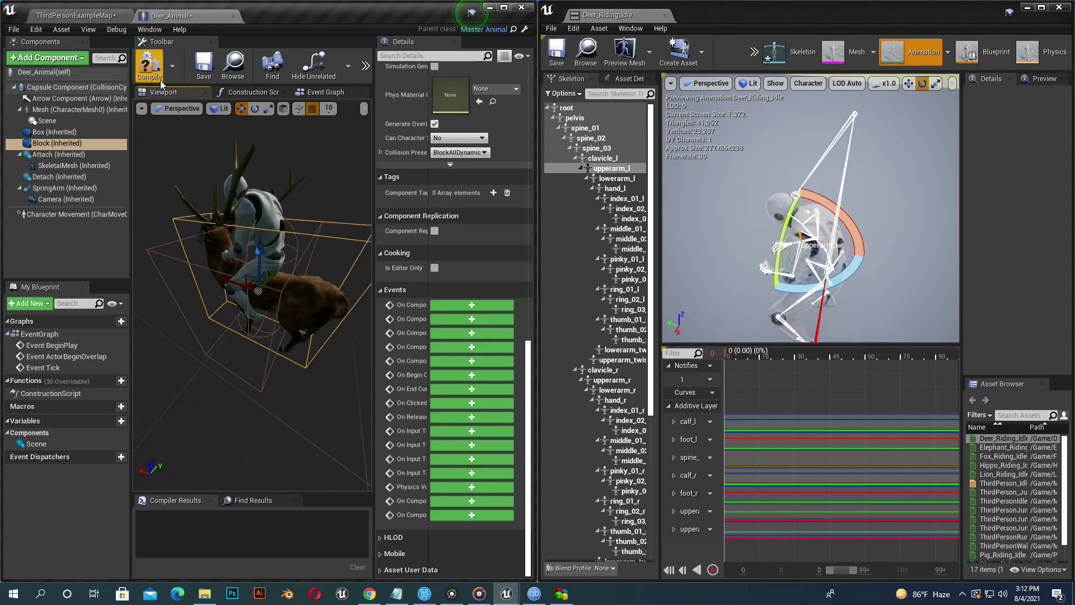
{"action": "left_click", "coordinate": [151, 66]}
Step: Make the rider's SkeletalMesh component invisible in the deer's blueprint, then compile and save it
{"action": "scroll", "coordinate": [457, 269], "scroll_direction": "up", "scroll_amount": 10}
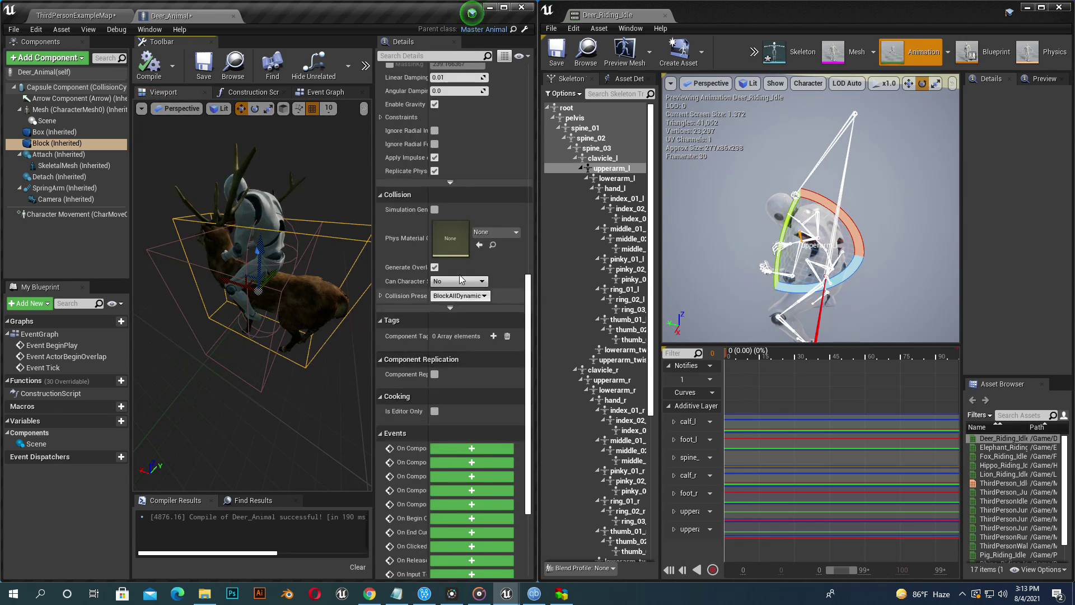
{"action": "scroll", "coordinate": [459, 274], "scroll_direction": "down", "scroll_amount": 8}
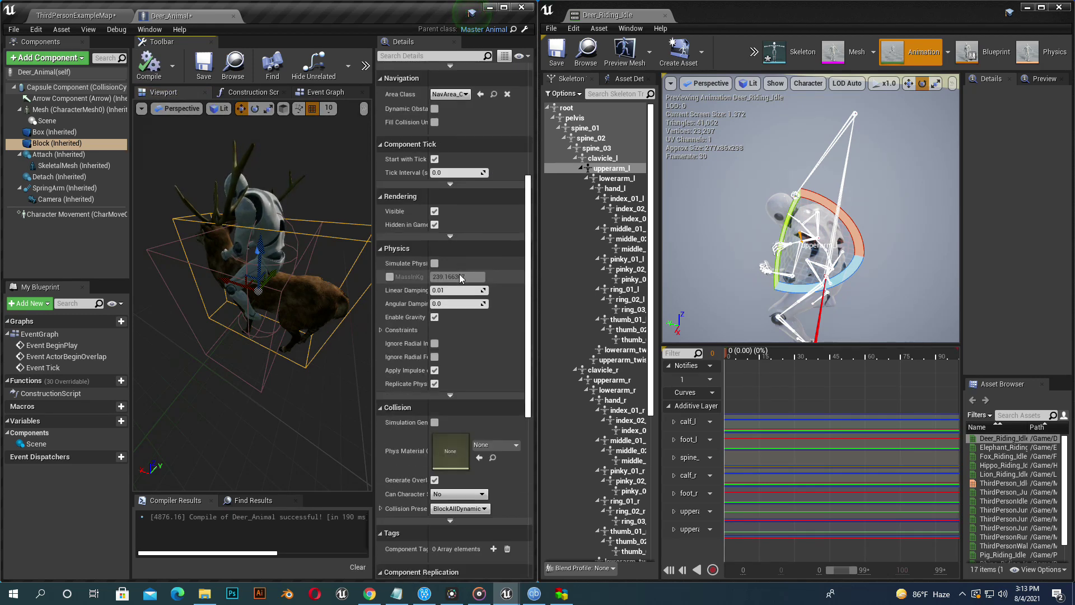
{"action": "left_click", "coordinate": [60, 166]}
{"action": "scroll", "coordinate": [476, 371], "scroll_direction": "down", "scroll_amount": 3}
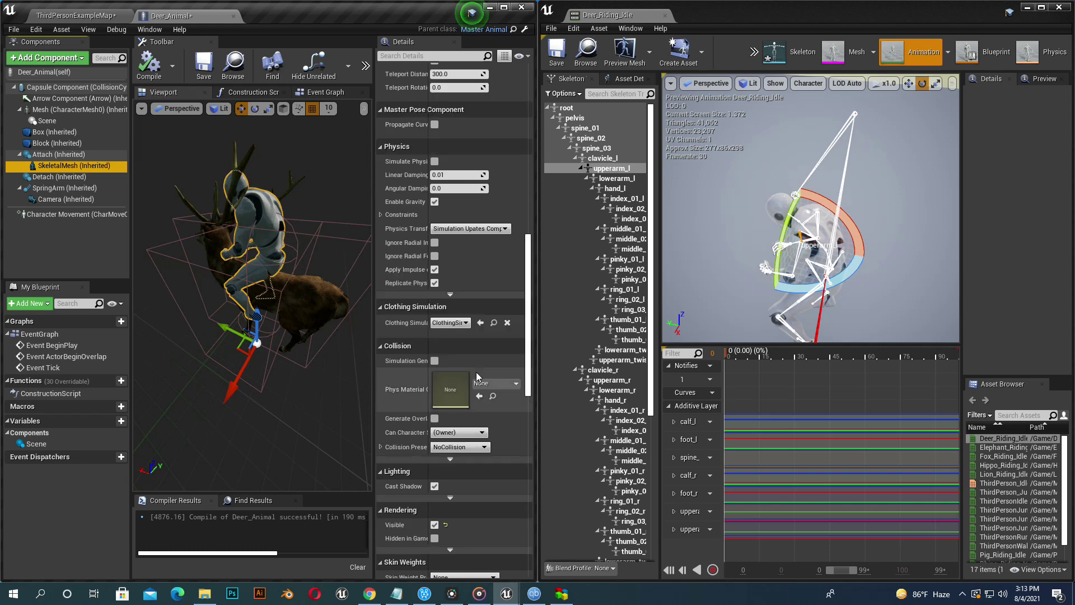
{"action": "left_click", "coordinate": [434, 435]}
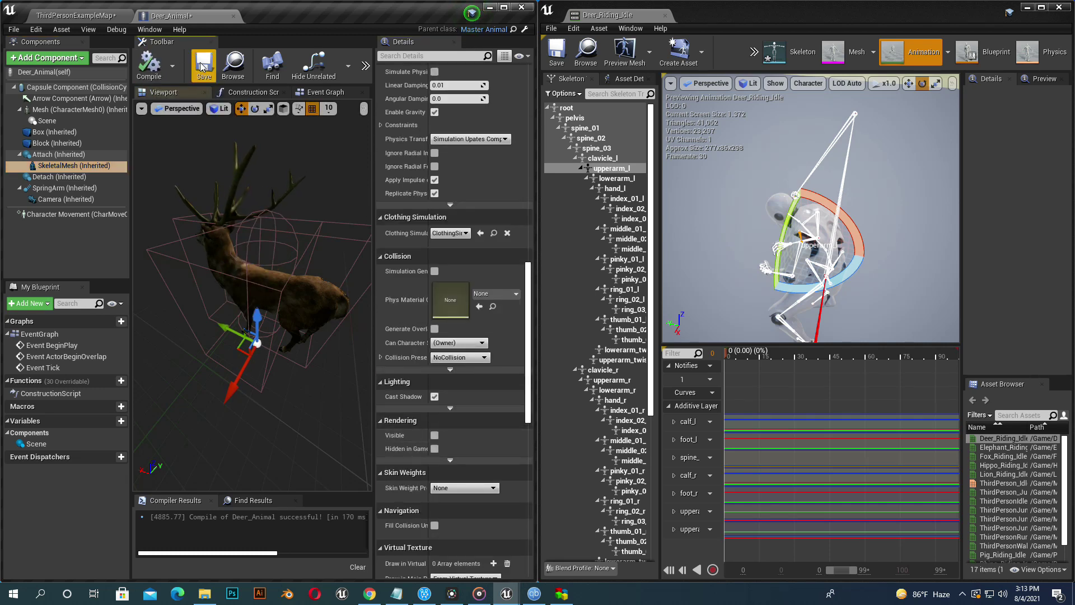
Step: Return to the level, play it in full screen, mount the deer, and ride and jump to check the rider's pose
{"action": "left_click", "coordinate": [492, 8]}
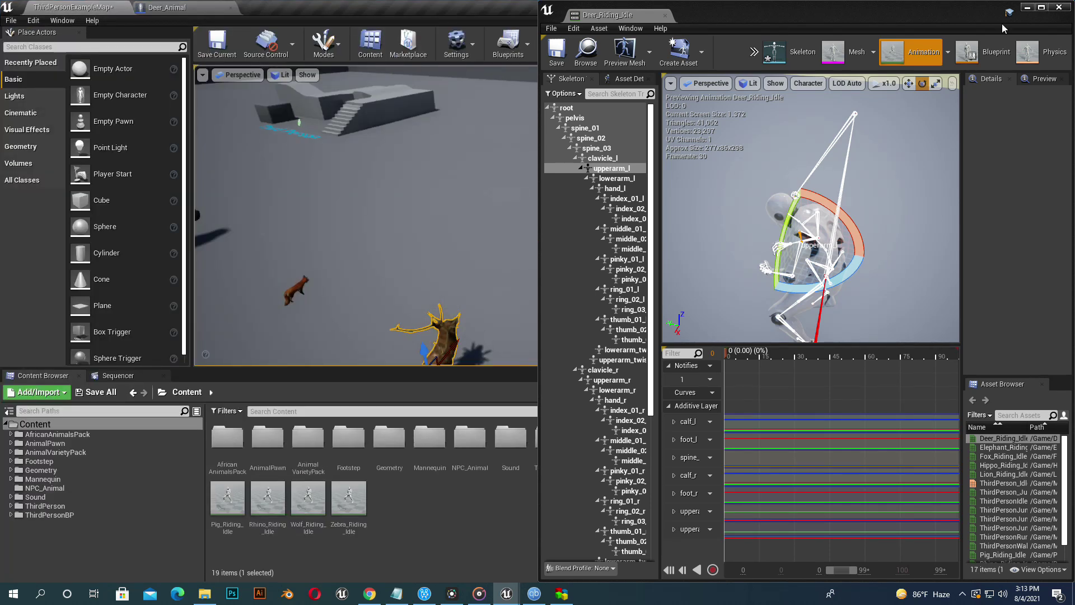
{"action": "left_click", "coordinate": [1029, 7]}
{"action": "left_click", "coordinate": [659, 44]}
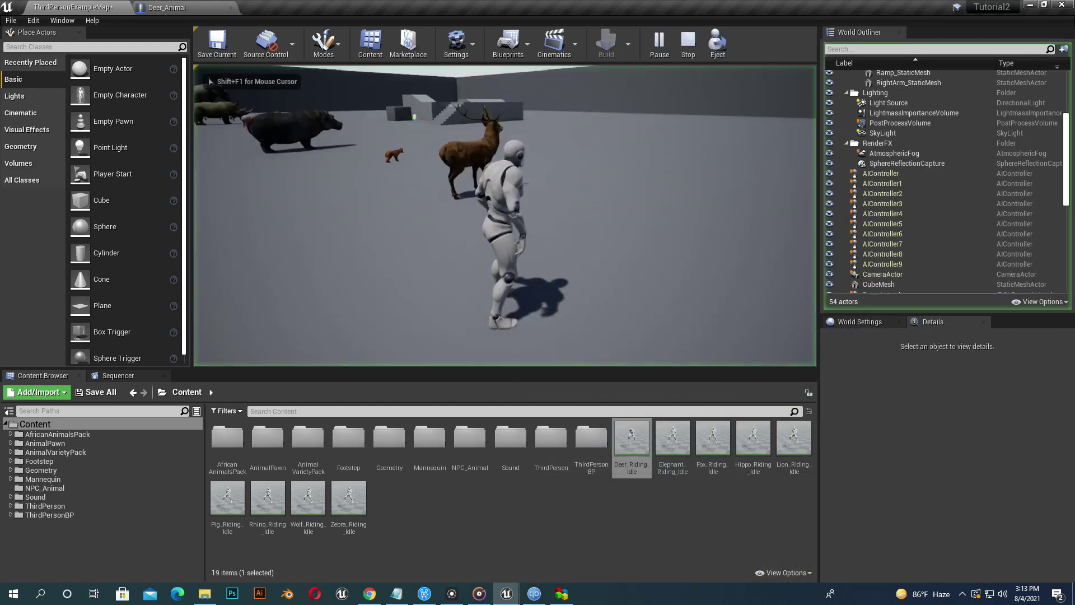
{"action": "key", "text": "F11"}
{"action": "key", "text": "w"}
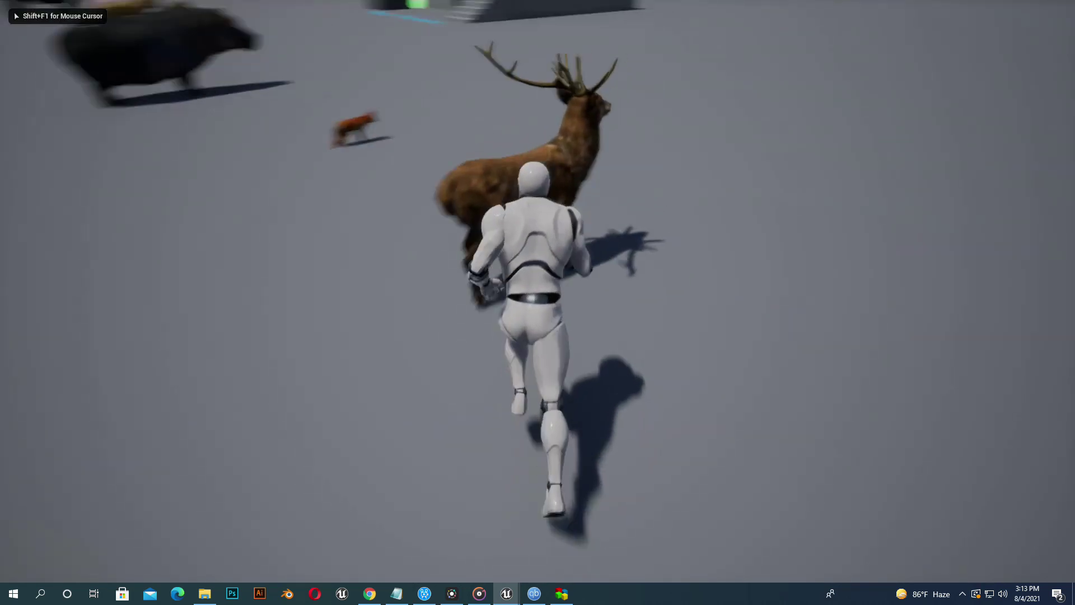
{"action": "key", "text": "e"}
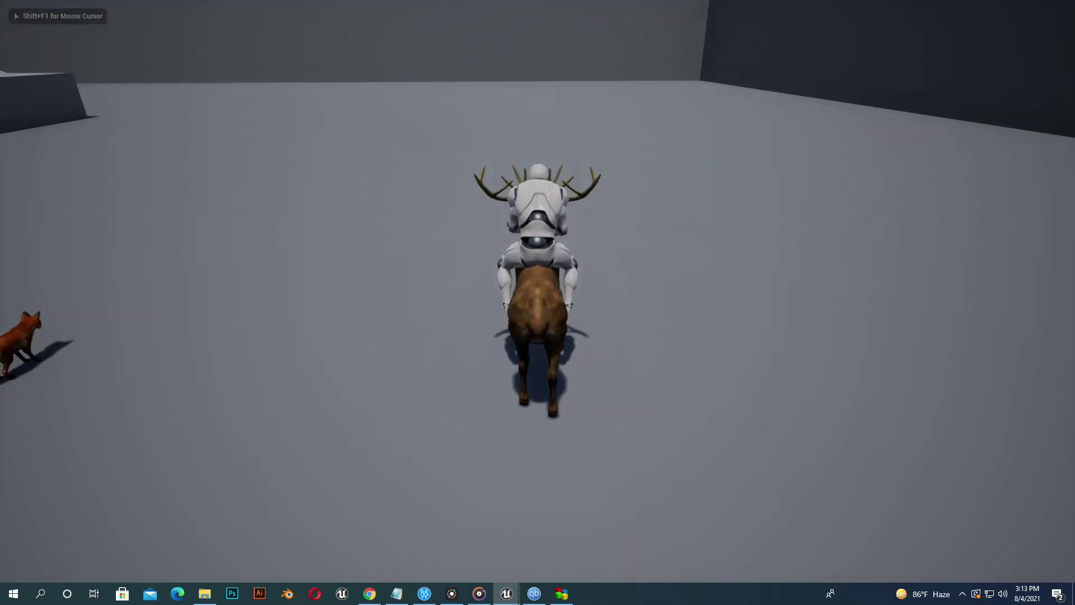
{"action": "key", "text": "space"}
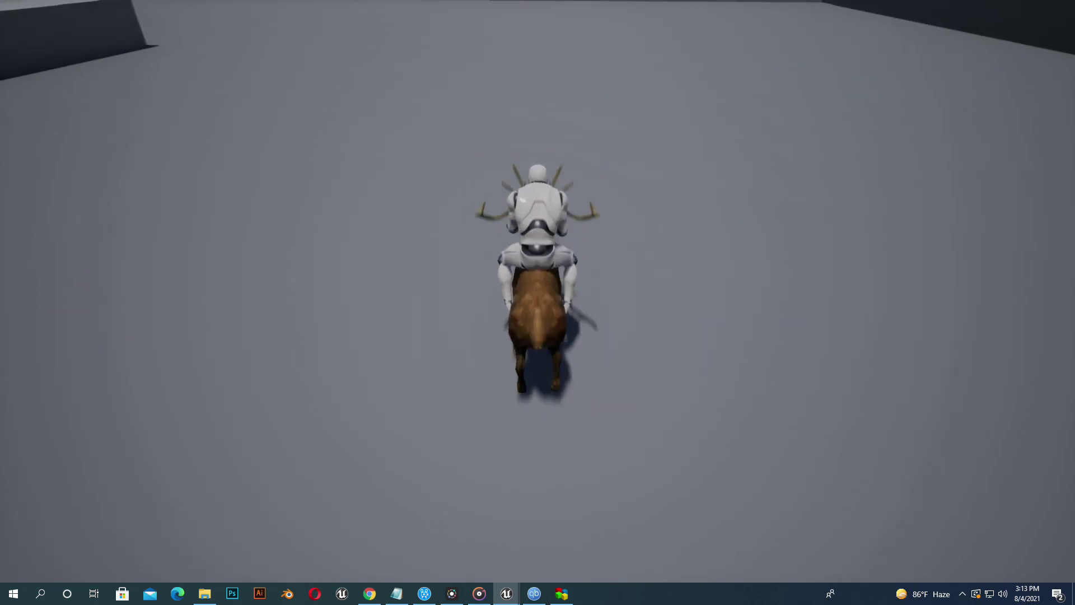
{"action": "key", "text": "w"}
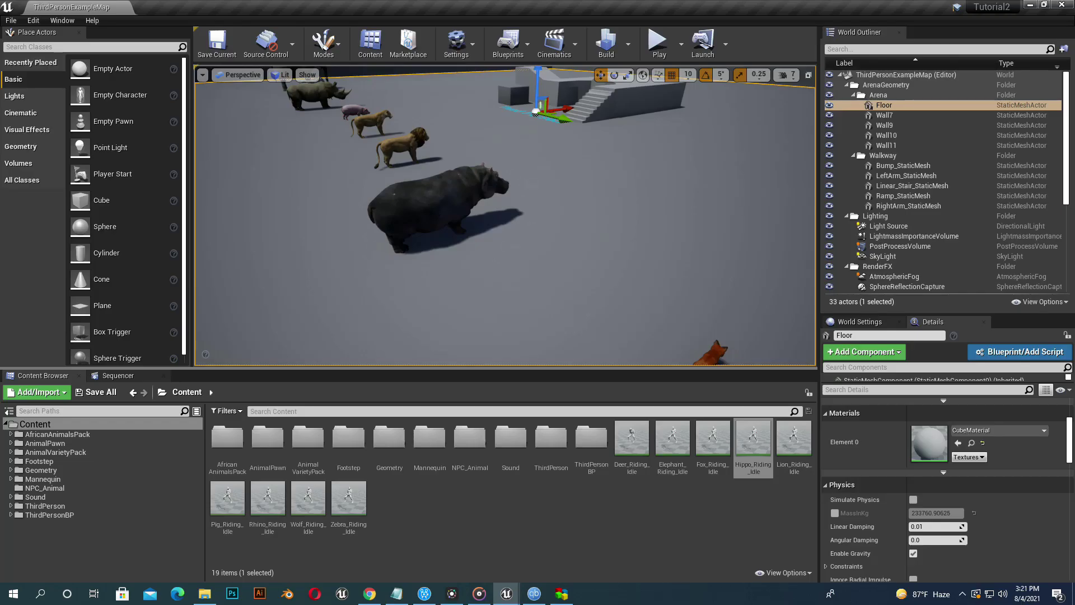
Step: Open the Hippo_Character blueprint from the level and show the hippo in the blueprint's viewport
{"action": "left_click", "coordinate": [891, 189]}
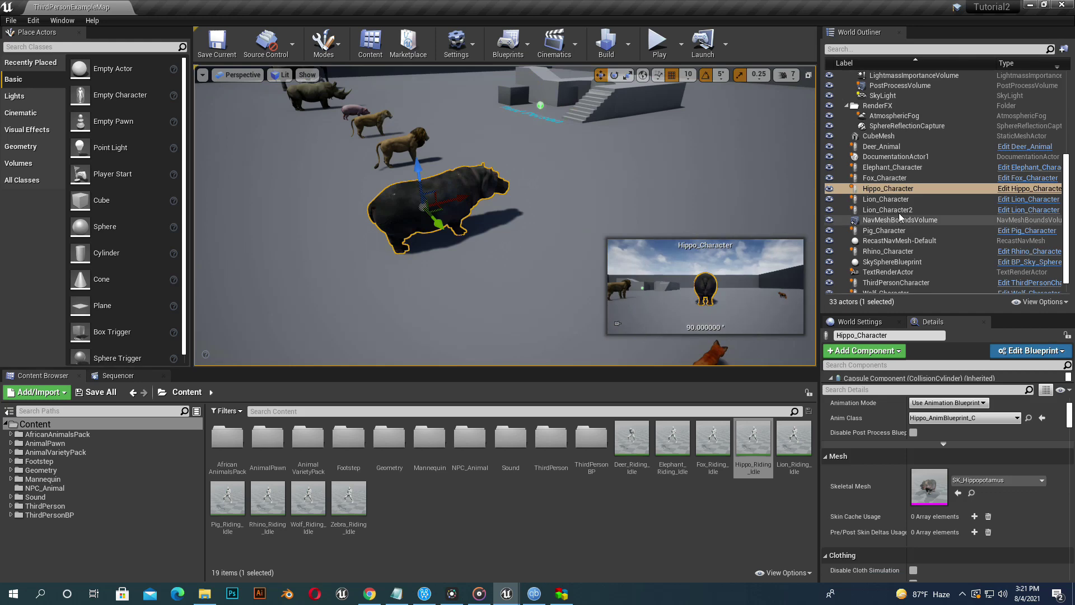
{"action": "left_click", "coordinate": [1004, 190]}
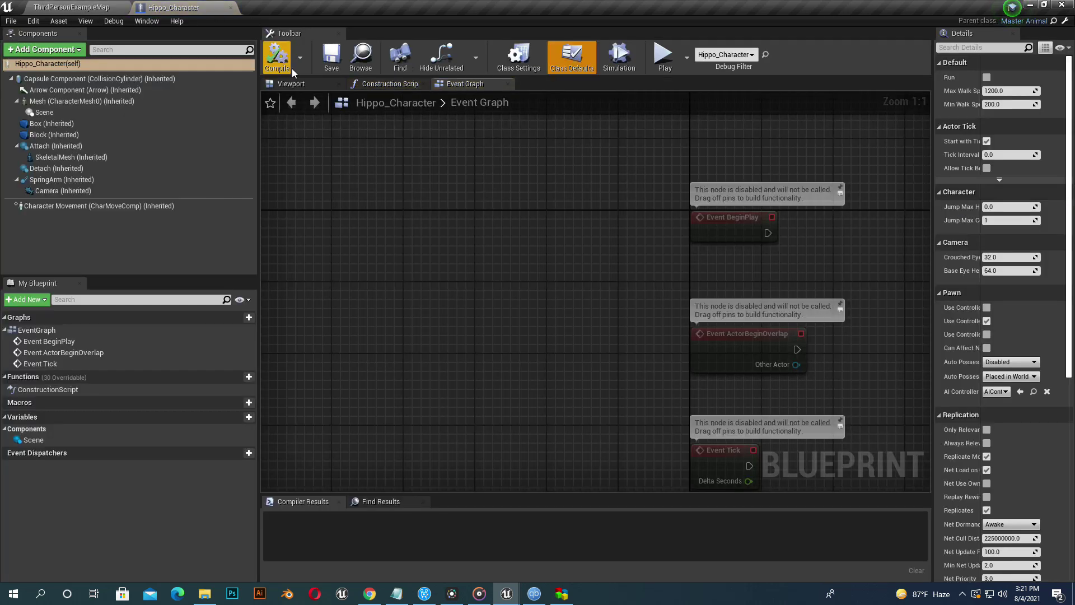
{"action": "left_click", "coordinate": [298, 85]}
{"action": "scroll", "coordinate": [470, 265], "scroll_direction": "down", "scroll_amount": 5}
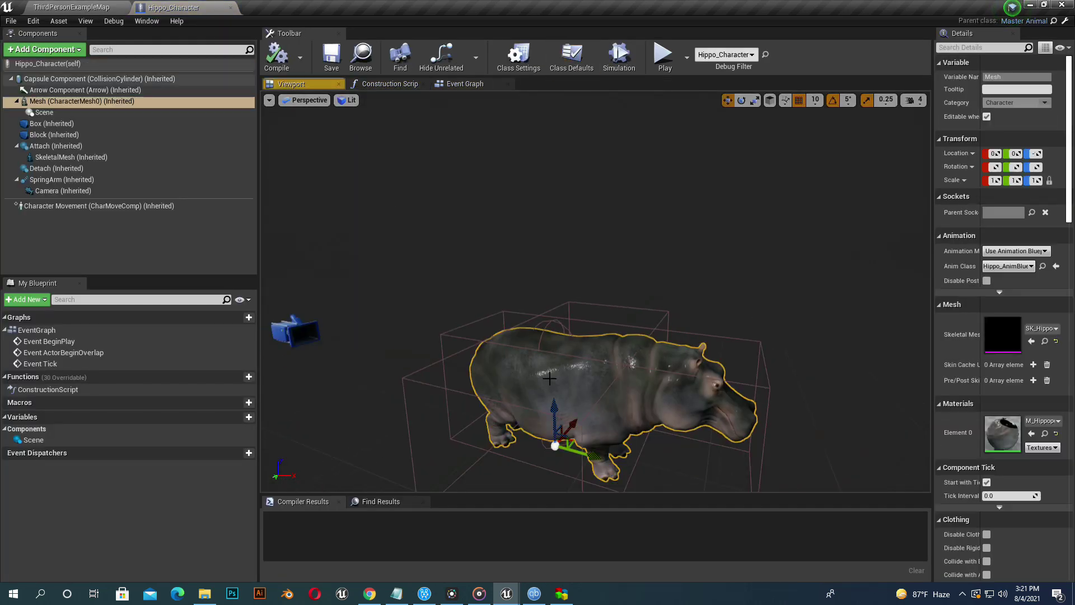
Step: Make the rider's SkeletalMesh component visible in the hippo's blueprint, then compile and save it
{"action": "left_click", "coordinate": [532, 358]}
{"action": "left_click", "coordinate": [103, 157]}
{"action": "scroll", "coordinate": [949, 399], "scroll_direction": "down", "scroll_amount": 10}
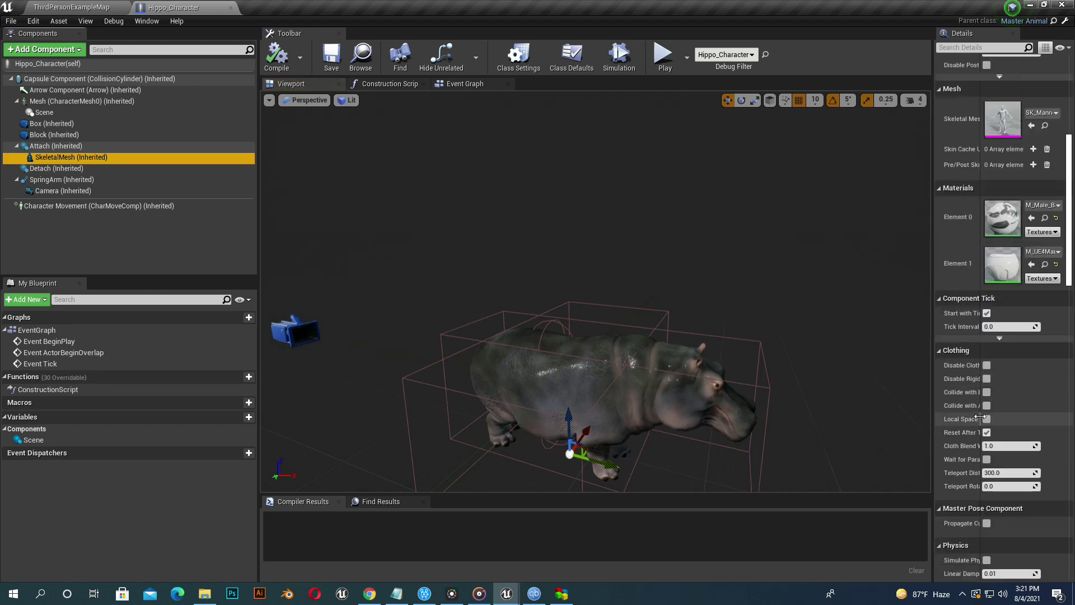
{"action": "mouse_move", "coordinate": [932, 387]}
{"action": "left_mouse_down"}
{"action": "mouse_move", "coordinate": [886, 385]}
{"action": "mouse_move", "coordinate": [921, 392]}
{"action": "left_mouse_up"}
{"action": "scroll", "coordinate": [984, 432], "scroll_direction": "down", "scroll_amount": 7}
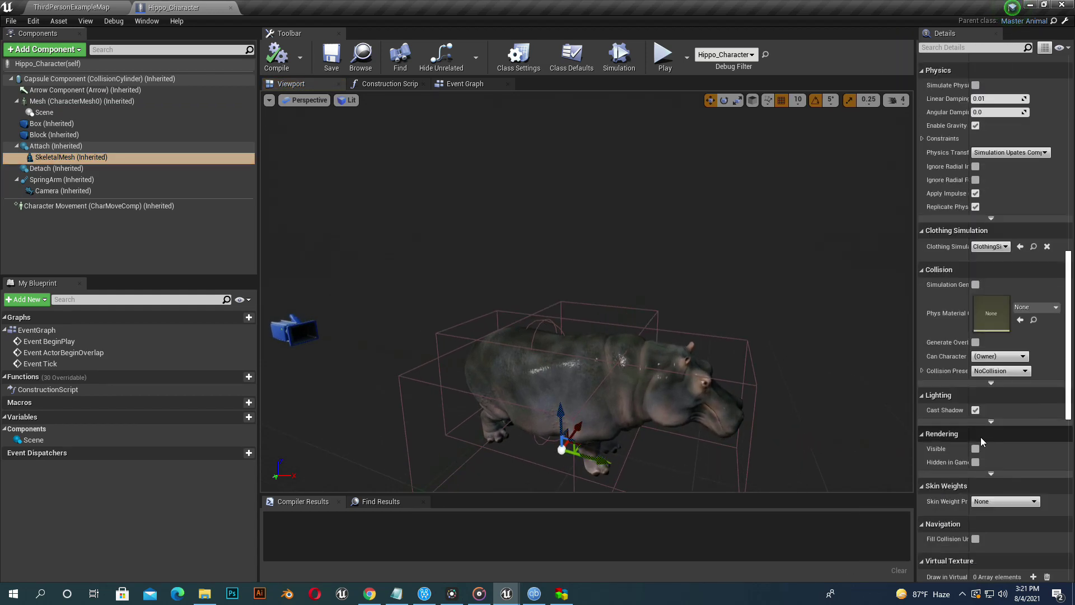
{"action": "left_click", "coordinate": [976, 449]}
{"action": "left_click_drag", "start_coordinate": [607, 283], "coordinate": [641, 335], "text": "alt"}
{"action": "middle_click_drag", "start_coordinate": [640, 335], "coordinate": [641, 356]}
{"action": "left_click", "coordinate": [270, 56]}
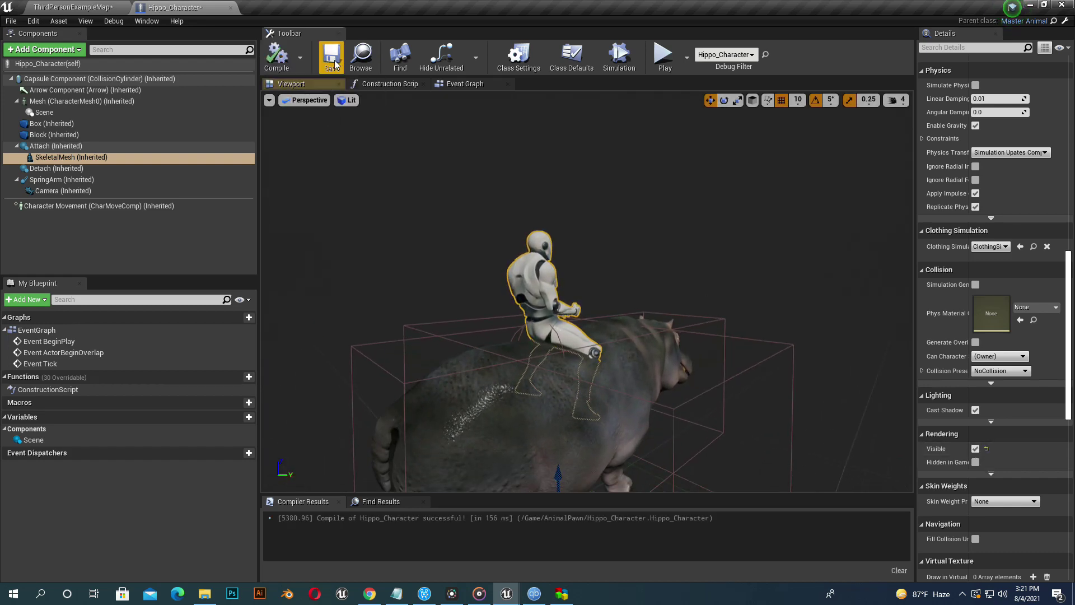
Step: Open the Hippo_Riding_Idle animation from the level's content and place its window beside the hippo's blueprint
{"action": "left_click", "coordinate": [84, 7]}
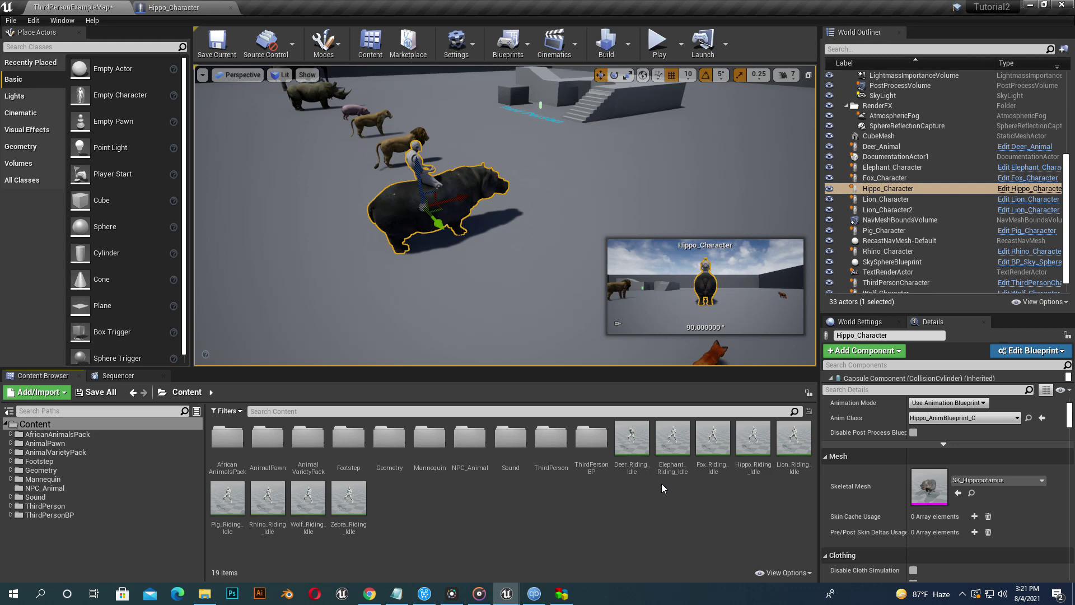
{"action": "double_click", "coordinate": [756, 464]}
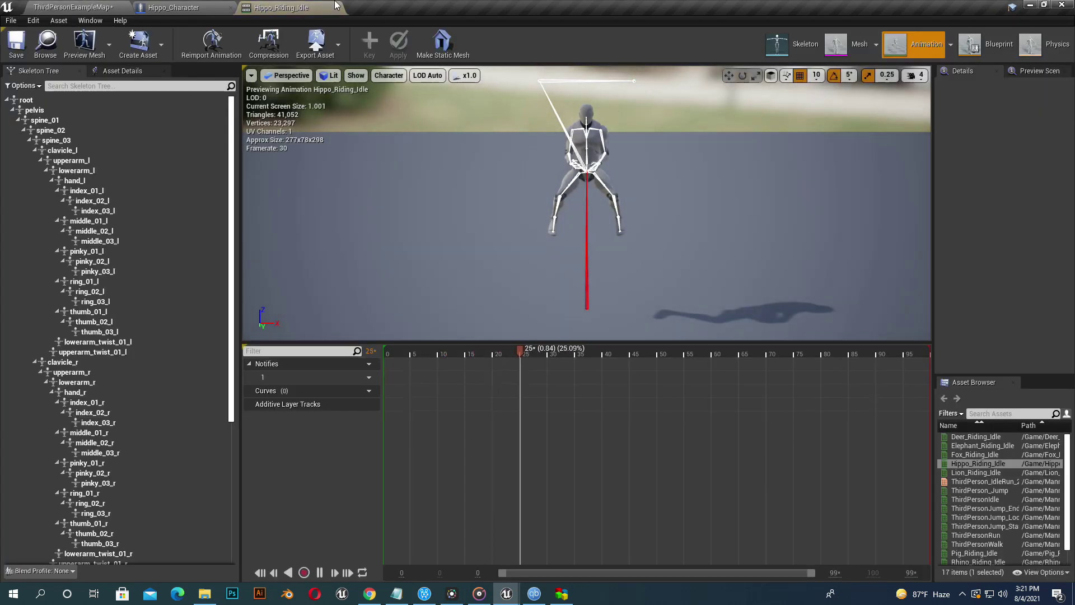
{"action": "left_click_drag", "start_coordinate": [313, 7], "coordinate": [976, 113]}
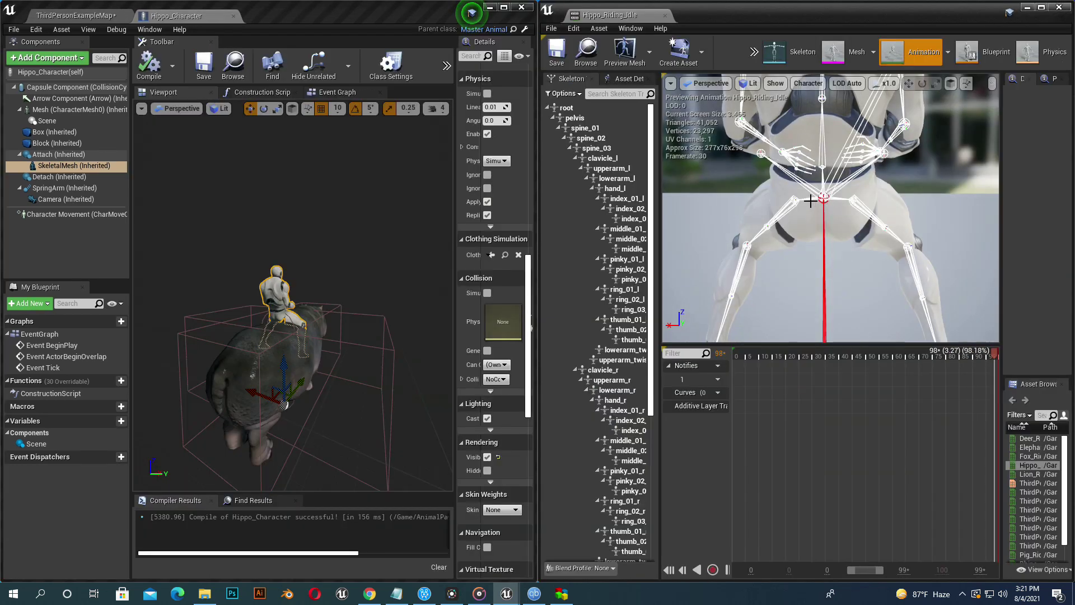
Step: Select the thigh_l bone and rotate it outward about 10 degrees in world space to fit the hippo's wide back
{"action": "left_click", "coordinate": [810, 201]}
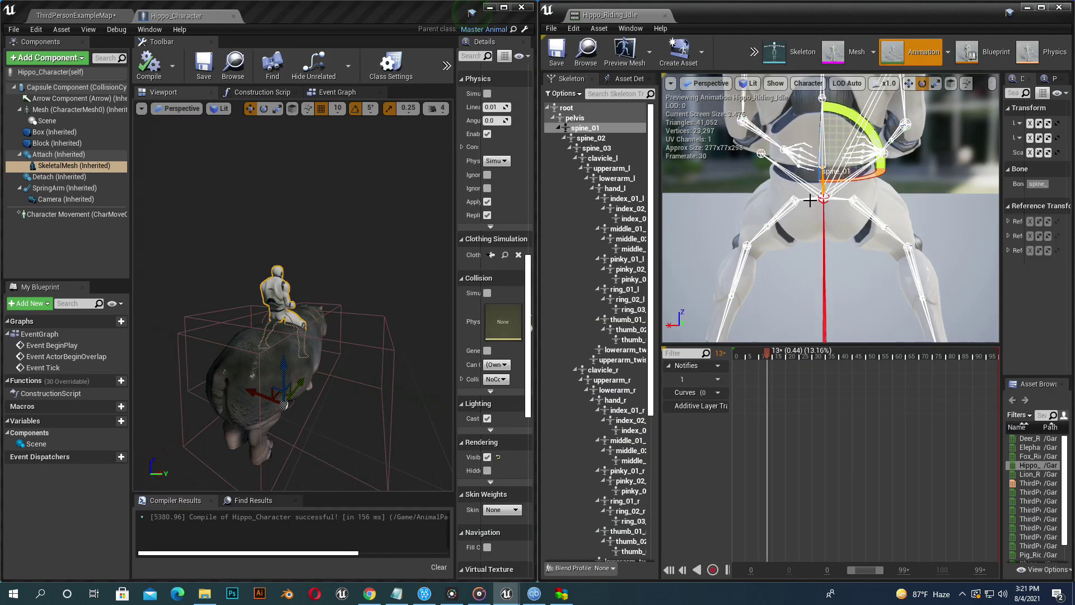
{"action": "left_click", "coordinate": [804, 200]}
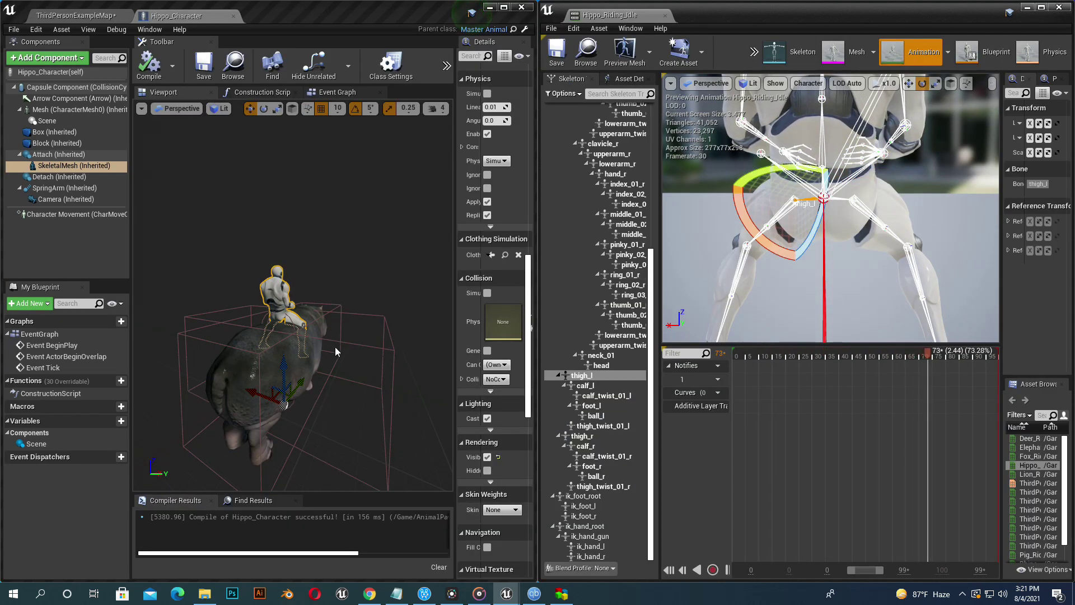
{"action": "mouse_move", "coordinate": [336, 352]}
{"action": "right_mouse_down"}
{"action": "mouse_move", "coordinate": [348, 353]}
{"action": "mouse_move", "coordinate": [340, 353]}
{"action": "right_mouse_up"}
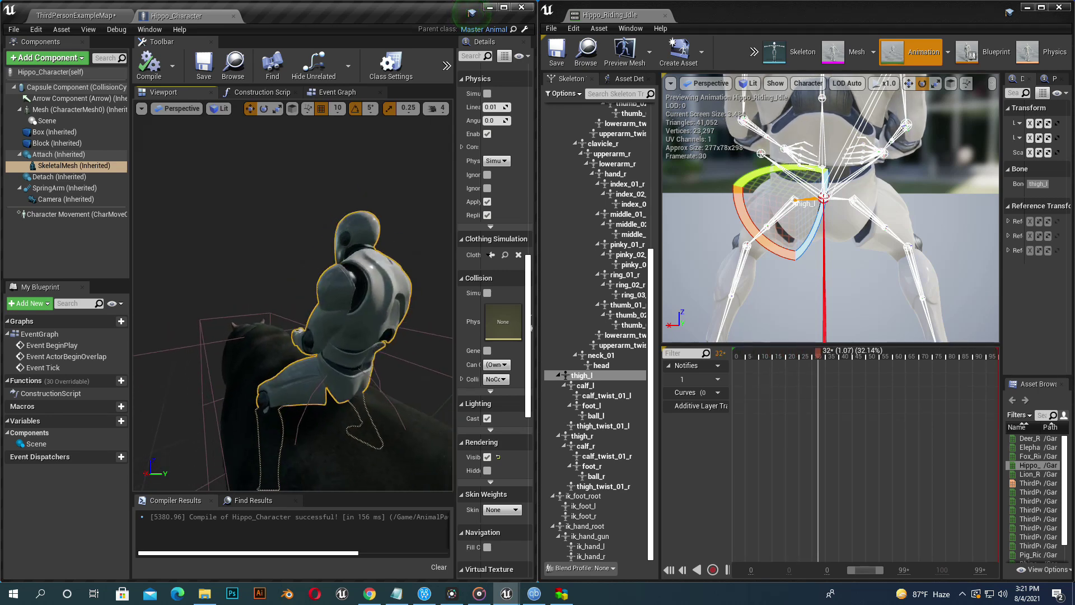
{"action": "left_click_drag", "start_coordinate": [320, 280], "coordinate": [290, 350]}
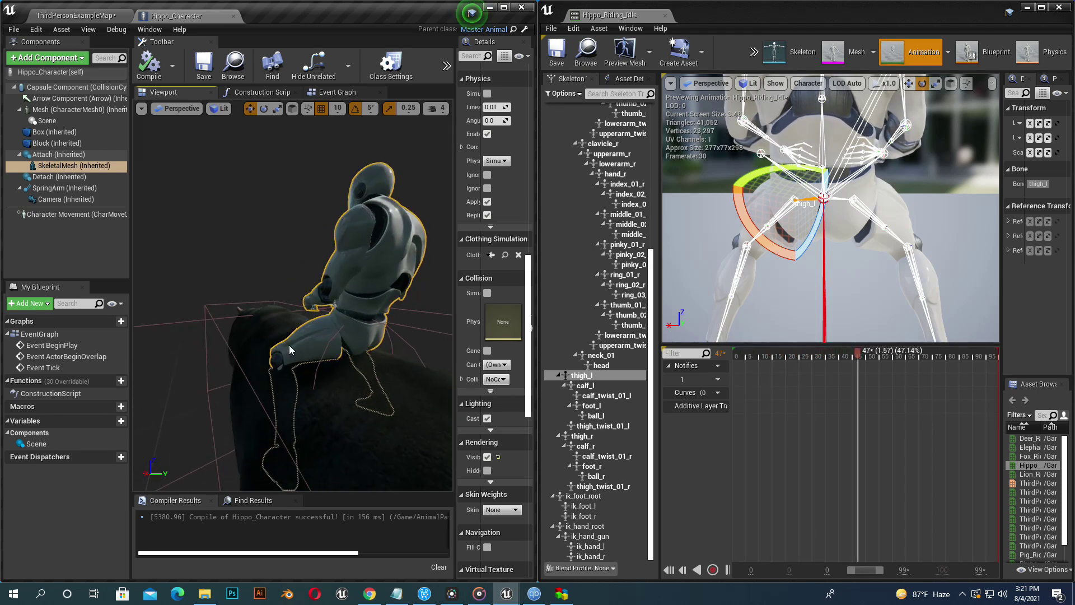
{"action": "left_click", "coordinate": [950, 83]}
{"action": "left_click_drag", "start_coordinate": [837, 156], "coordinate": [846, 167]}
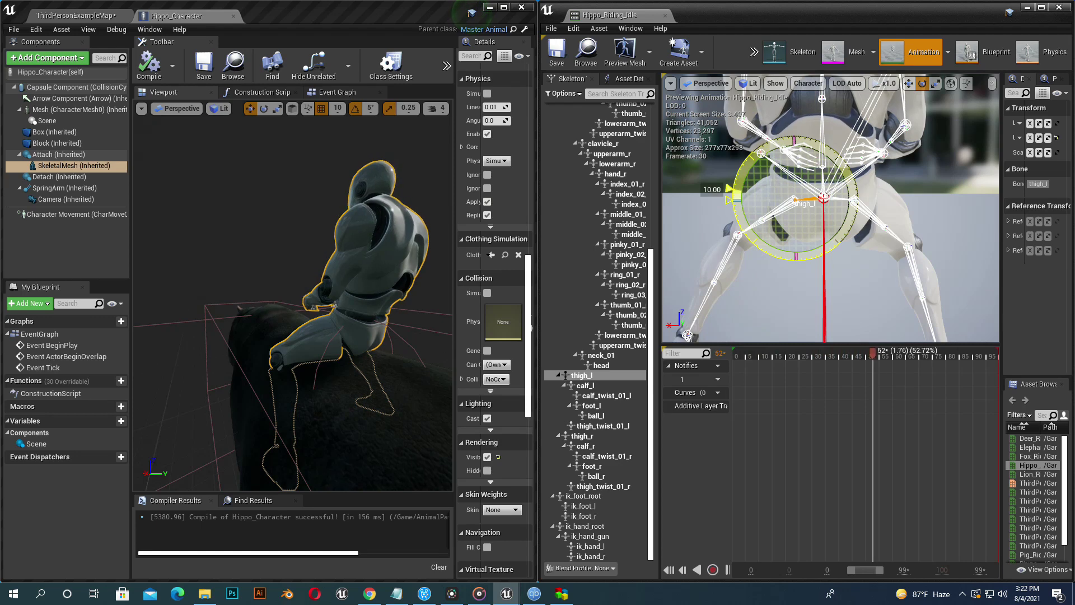
{"action": "left_click_drag", "start_coordinate": [847, 167], "coordinate": [847, 170]}
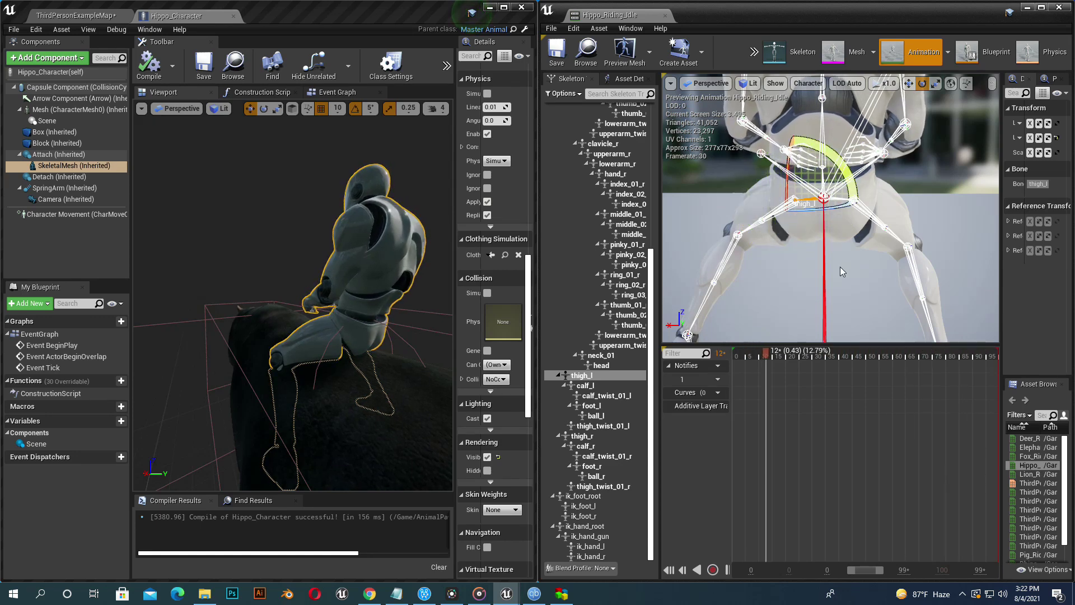
Step: Rotate the calf_l bone outward in local space, set a key and apply the change to the animation
{"action": "right_click_drag", "start_coordinate": [842, 271], "coordinate": [861, 230]}
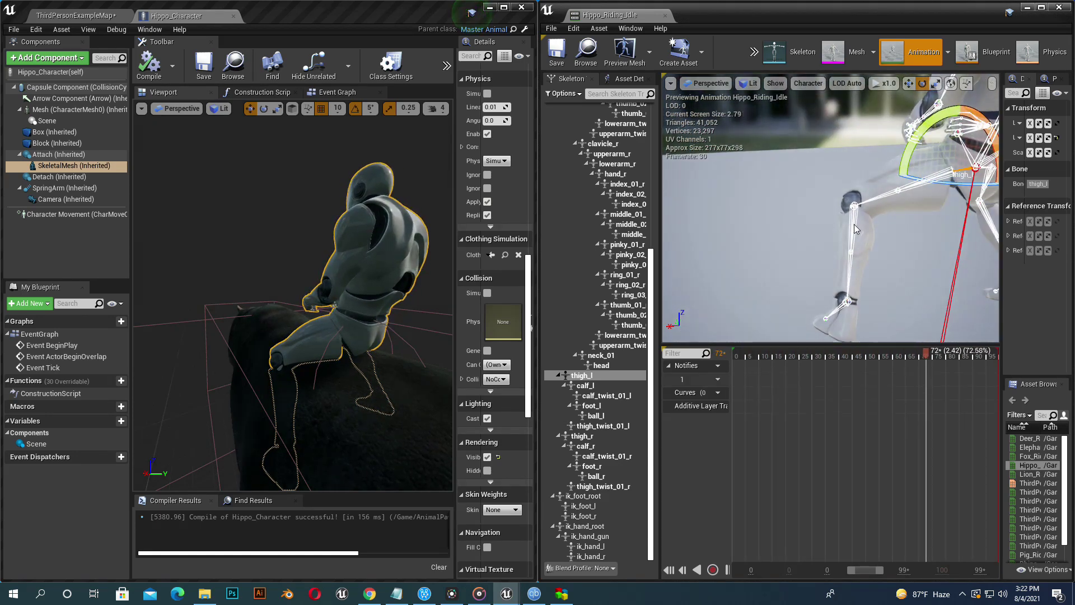
{"action": "left_click", "coordinate": [853, 225]}
{"action": "left_click", "coordinate": [879, 196]}
{"action": "right_click_drag", "start_coordinate": [896, 194], "coordinate": [959, 107]}
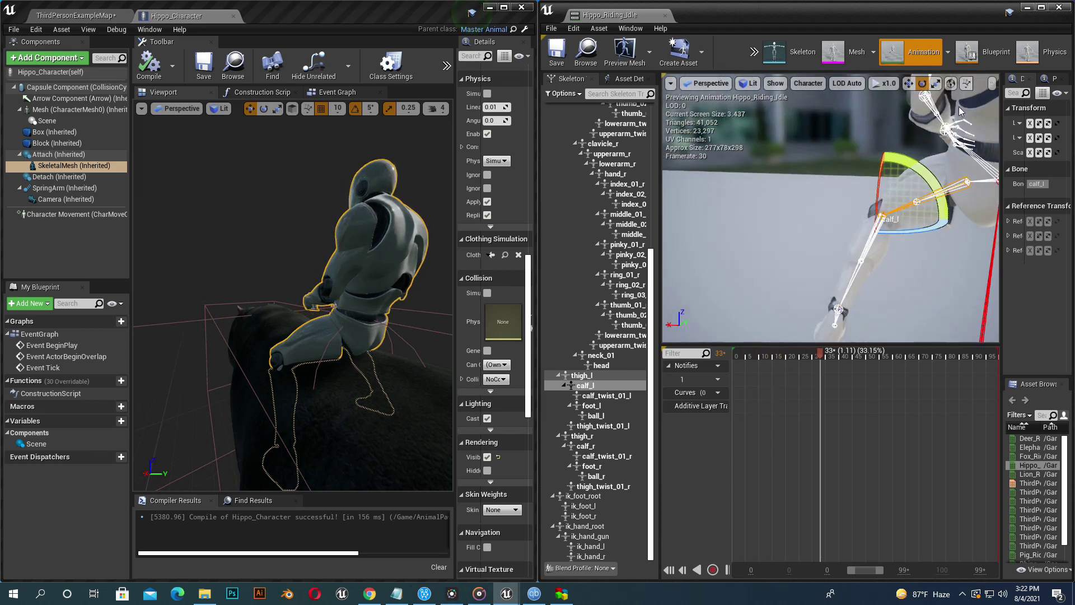
{"action": "left_click", "coordinate": [951, 84]}
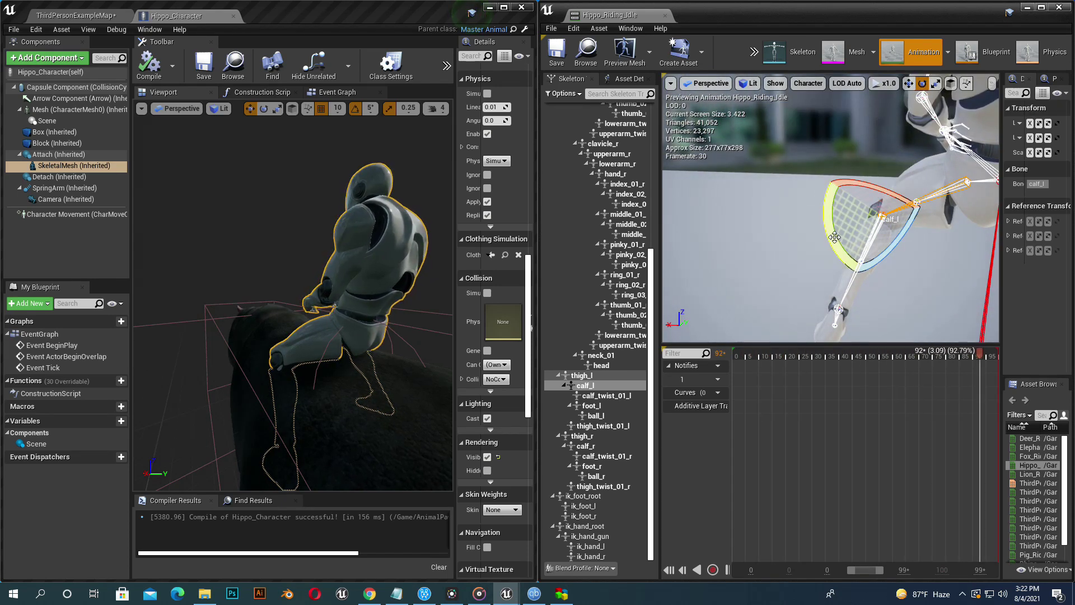
{"action": "left_click_drag", "start_coordinate": [835, 238], "coordinate": [828, 272]}
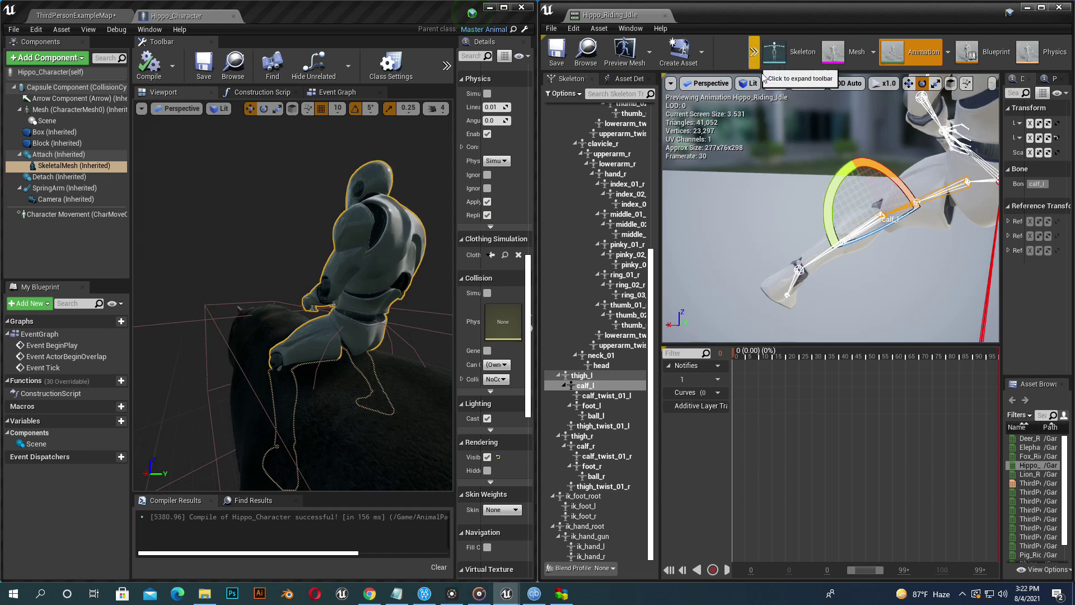
{"action": "left_click", "coordinate": [755, 52]}
{"action": "left_click", "coordinate": [783, 114]}
{"action": "left_click", "coordinate": [755, 52]}
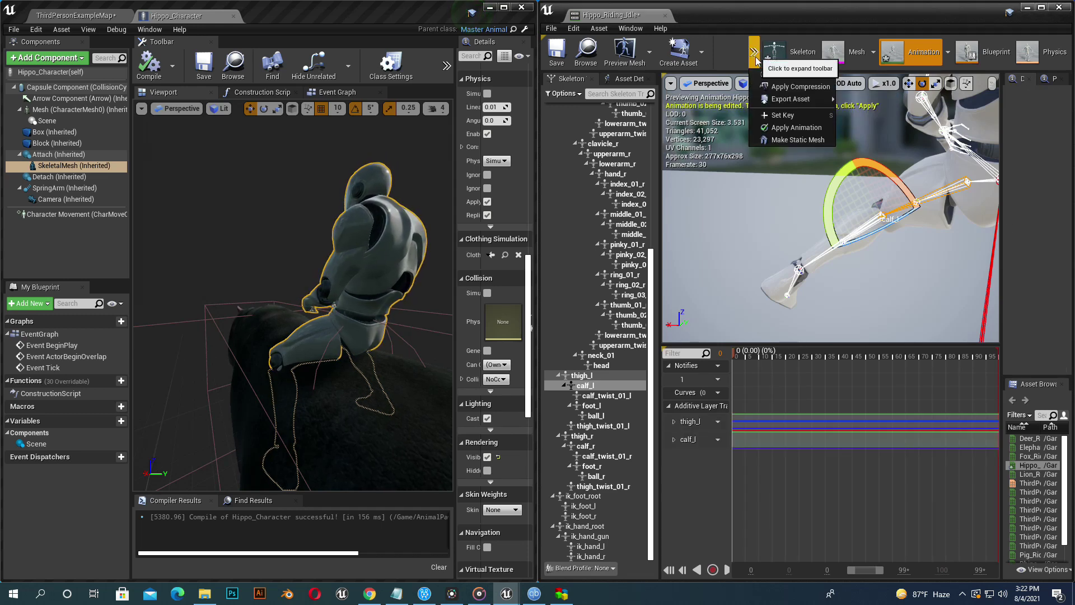
{"action": "left_click", "coordinate": [795, 127]}
Step: Rotate the foot_l bone to suit the spread left leg, set a key and apply the change to the animation
{"action": "left_click", "coordinate": [346, 262]}
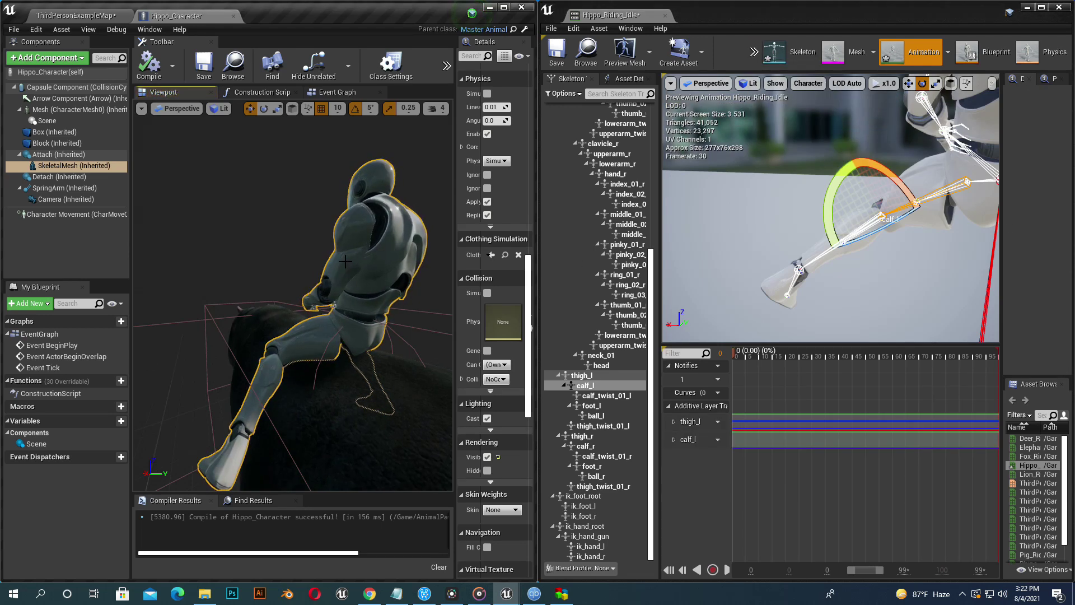
{"action": "mouse_move", "coordinate": [254, 211]}
{"action": "right_mouse_down"}
{"action": "mouse_move", "coordinate": [254, 256]}
{"action": "mouse_move", "coordinate": [255, 204]}
{"action": "mouse_move", "coordinate": [299, 217]}
{"action": "mouse_move", "coordinate": [327, 205]}
{"action": "mouse_move", "coordinate": [259, 211]}
{"action": "right_mouse_up"}
{"action": "right_click_drag", "start_coordinate": [280, 277], "coordinate": [266, 284]}
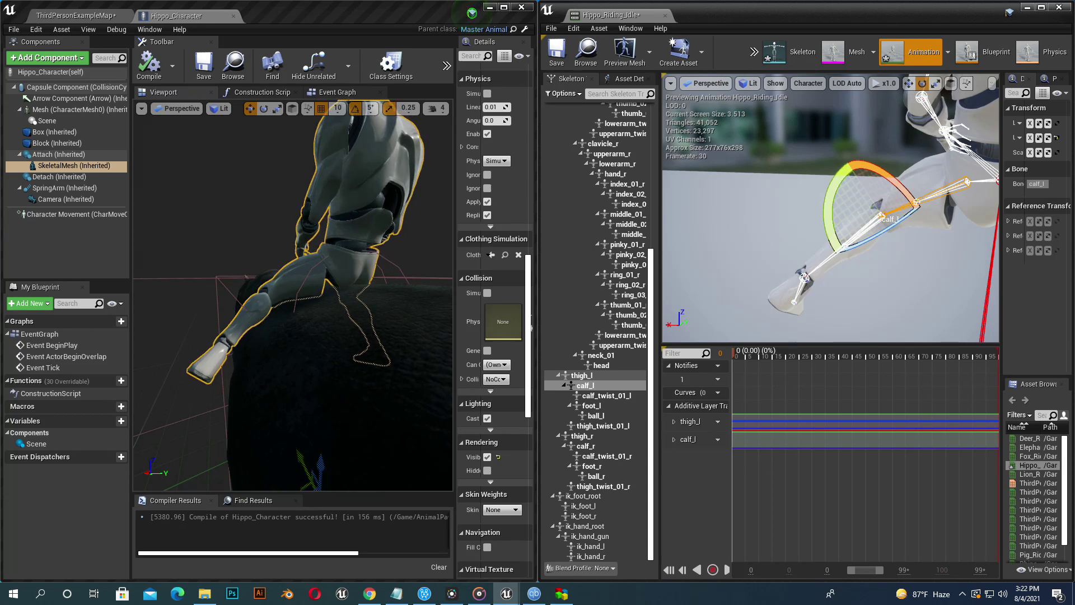
{"action": "left_click", "coordinate": [806, 276]}
{"action": "left_click", "coordinate": [929, 257]}
{"action": "right_click_drag", "start_coordinate": [914, 263], "coordinate": [862, 263]}
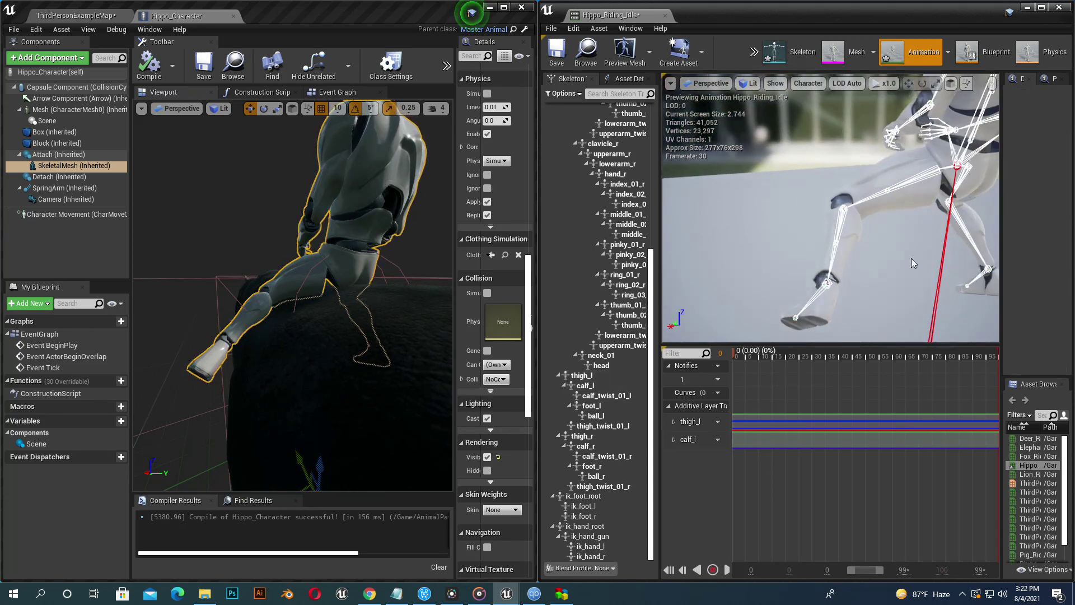
{"action": "left_click", "coordinate": [831, 267]}
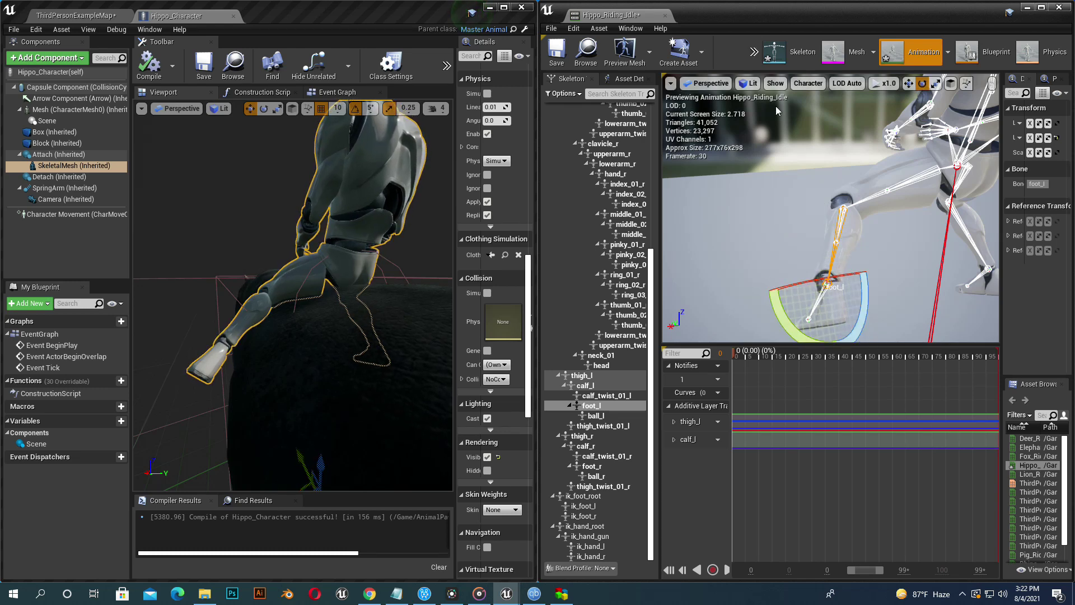
{"action": "left_click", "coordinate": [754, 59]}
{"action": "left_click", "coordinate": [776, 116]}
{"action": "left_click", "coordinate": [755, 56]}
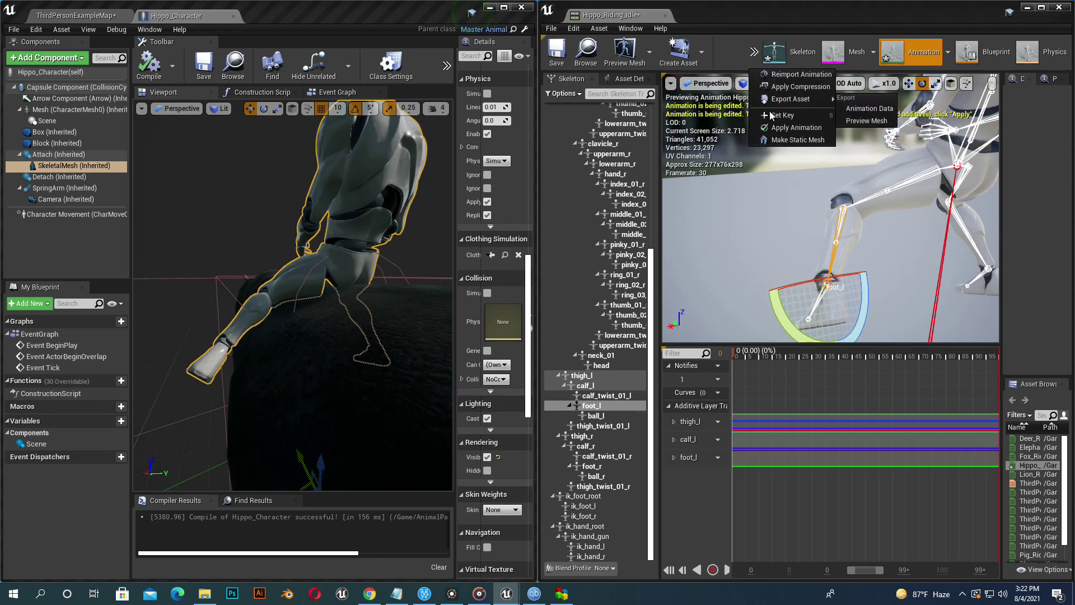
{"action": "left_click", "coordinate": [780, 130]}
Step: Select the thigh_r bone and rotate it outward to match the spread of the left leg
{"action": "right_click_drag", "start_coordinate": [401, 249], "coordinate": [336, 252]}
{"action": "left_click_drag", "start_coordinate": [859, 169], "coordinate": [764, 168], "text": "alt"}
{"action": "left_click", "coordinate": [860, 174]}
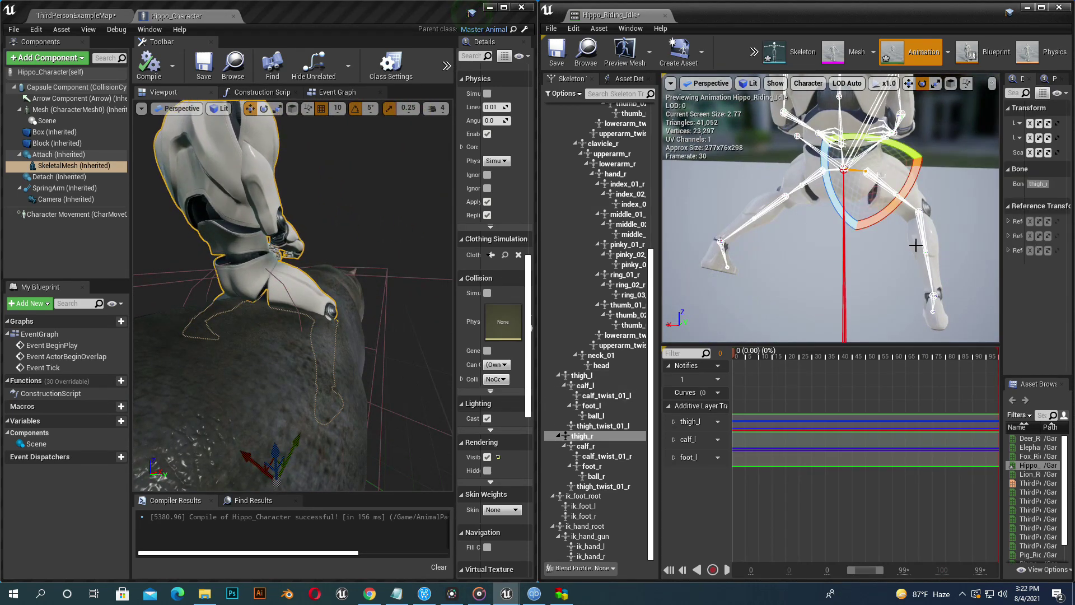
{"action": "right_click_drag", "start_coordinate": [896, 111], "coordinate": [861, 159]}
{"action": "left_click_drag", "start_coordinate": [859, 165], "coordinate": [869, 212]}
{"action": "right_click_drag", "start_coordinate": [879, 235], "coordinate": [904, 243]}
Step: Rotate the calf_r bone outward by about 20 degrees so the lower right leg follows the hippo's side
{"action": "left_click", "coordinate": [869, 181]}
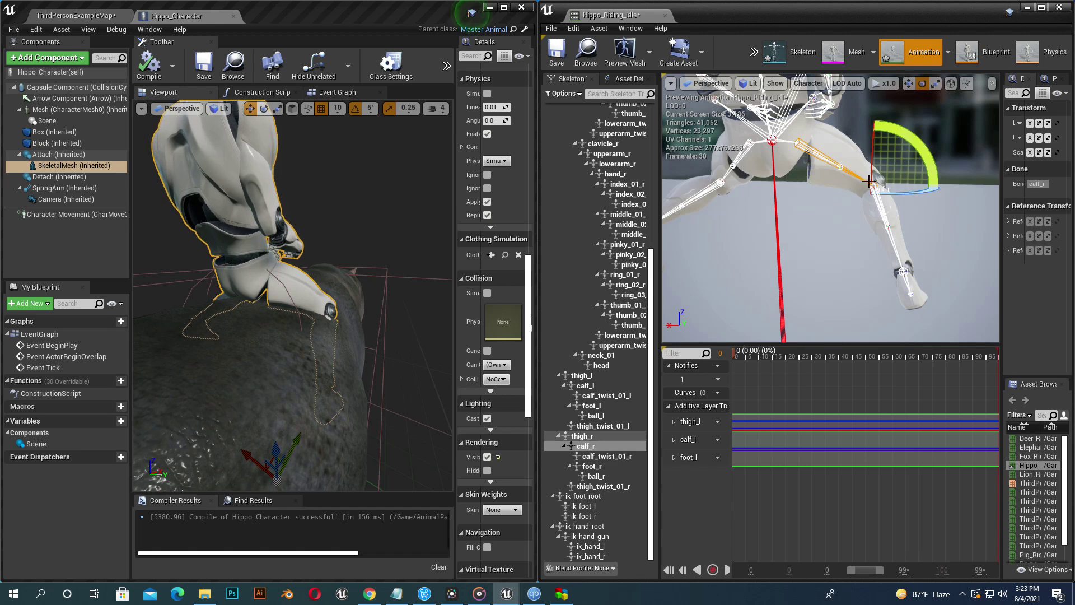
{"action": "left_click", "coordinate": [928, 196]}
{"action": "left_click", "coordinate": [864, 179]}
{"action": "left_click_drag", "start_coordinate": [925, 193], "coordinate": [927, 170]}
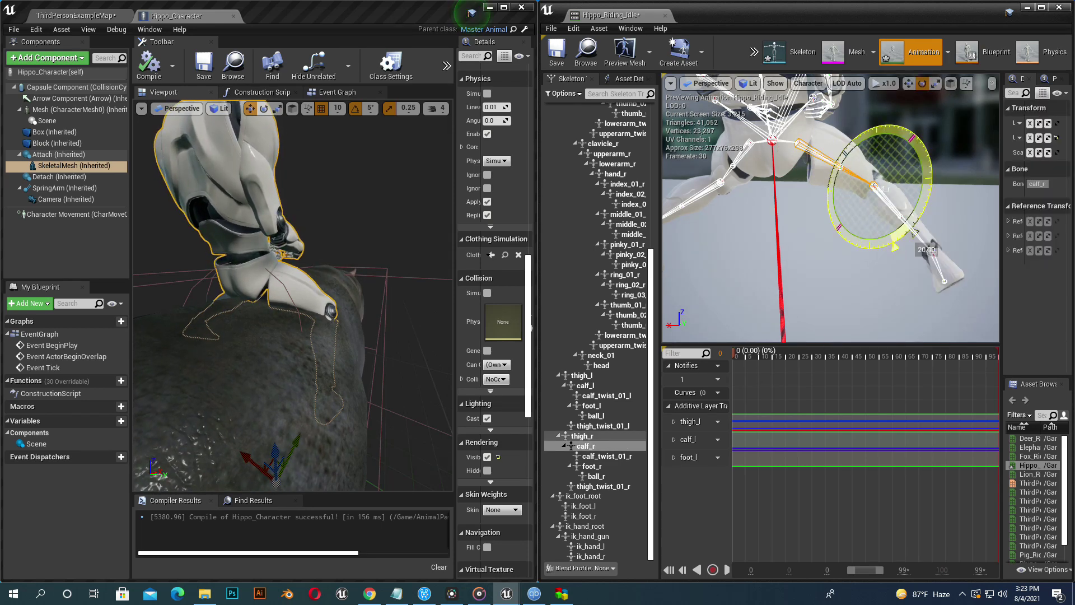
Step: Rotate the foot_r bone by -25 degrees, set a key and apply the right leg changes to the animation
{"action": "right_click_drag", "start_coordinate": [952, 290], "coordinate": [896, 255]}
{"action": "left_click", "coordinate": [826, 223]}
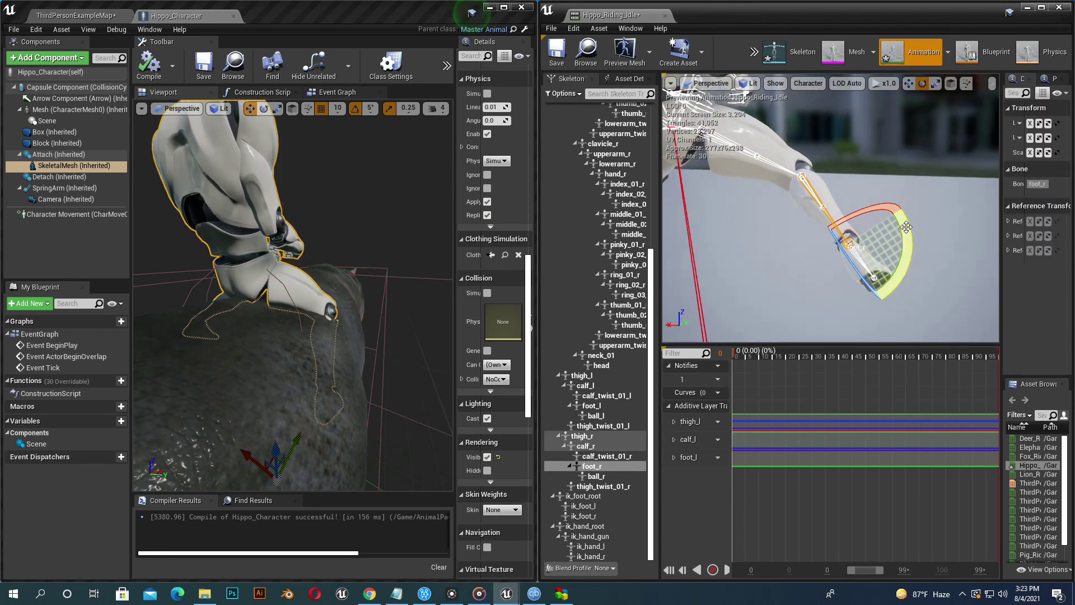
{"action": "left_click", "coordinate": [899, 246]}
{"action": "left_click", "coordinate": [854, 241]}
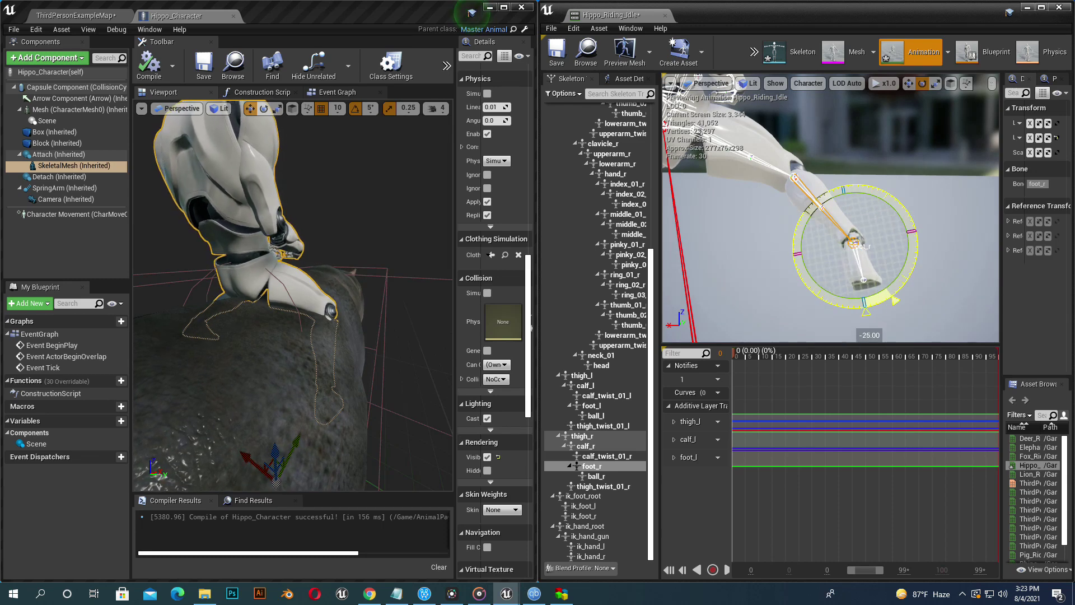
{"action": "left_click", "coordinate": [754, 52]}
{"action": "left_click", "coordinate": [786, 116]}
{"action": "left_click", "coordinate": [754, 52]}
{"action": "left_click", "coordinate": [784, 128]}
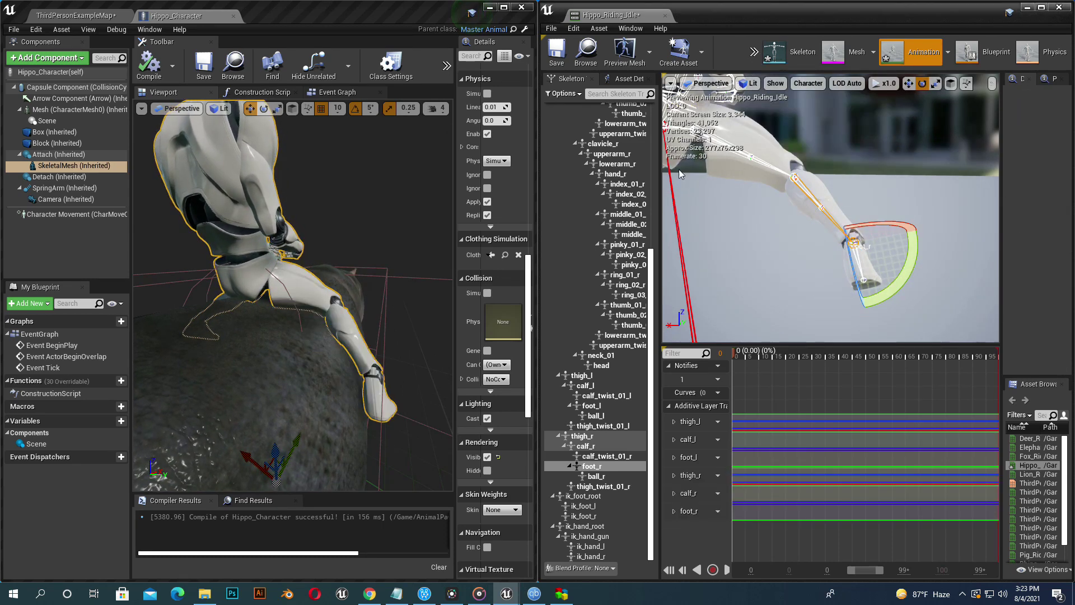
Step: Rotate the spine_01 bone to lean the rider's torso forward over the hippo, undoing the last adjustment
{"action": "left_click_drag", "start_coordinate": [408, 303], "coordinate": [437, 303], "text": "alt"}
{"action": "right_click_drag", "start_coordinate": [408, 303], "coordinate": [283, 283]}
{"action": "left_click_drag", "start_coordinate": [784, 236], "coordinate": [808, 243], "text": "alt"}
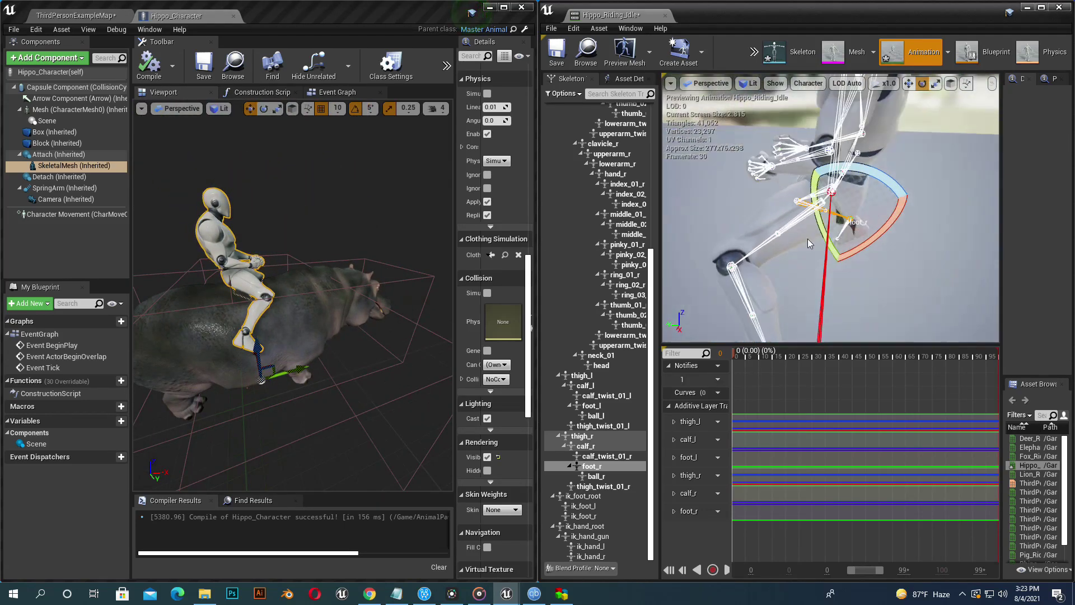
{"action": "scroll", "coordinate": [642, 208], "scroll_direction": "up", "scroll_amount": 8}
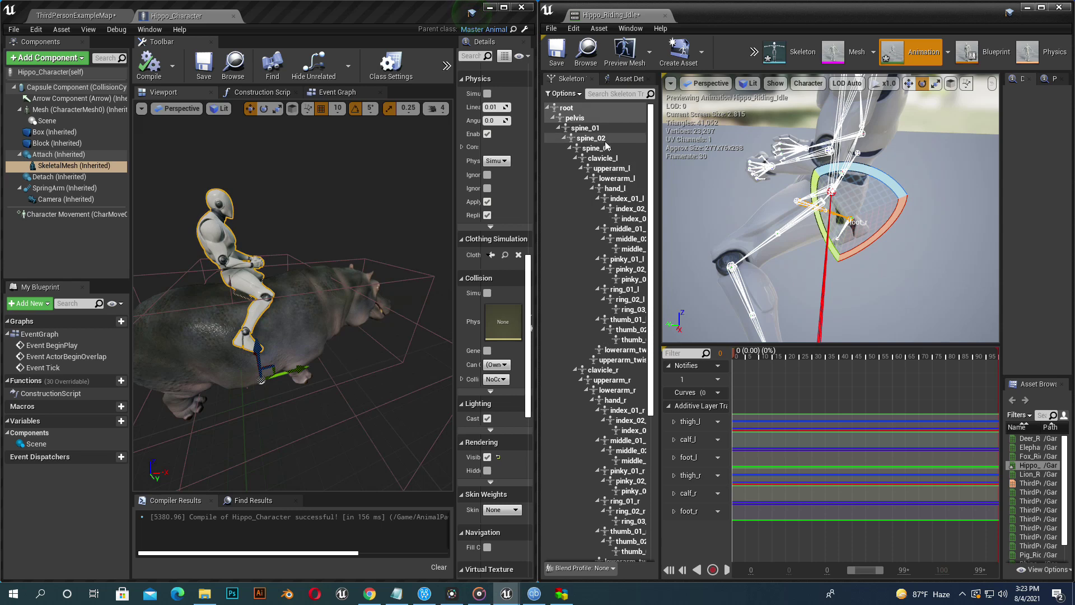
{"action": "left_click", "coordinate": [603, 131]}
{"action": "scroll", "coordinate": [925, 221], "scroll_direction": "down", "scroll_amount": 4}
{"action": "left_click_drag", "start_coordinate": [924, 223], "coordinate": [922, 210], "text": "alt"}
{"action": "left_click", "coordinate": [951, 83]}
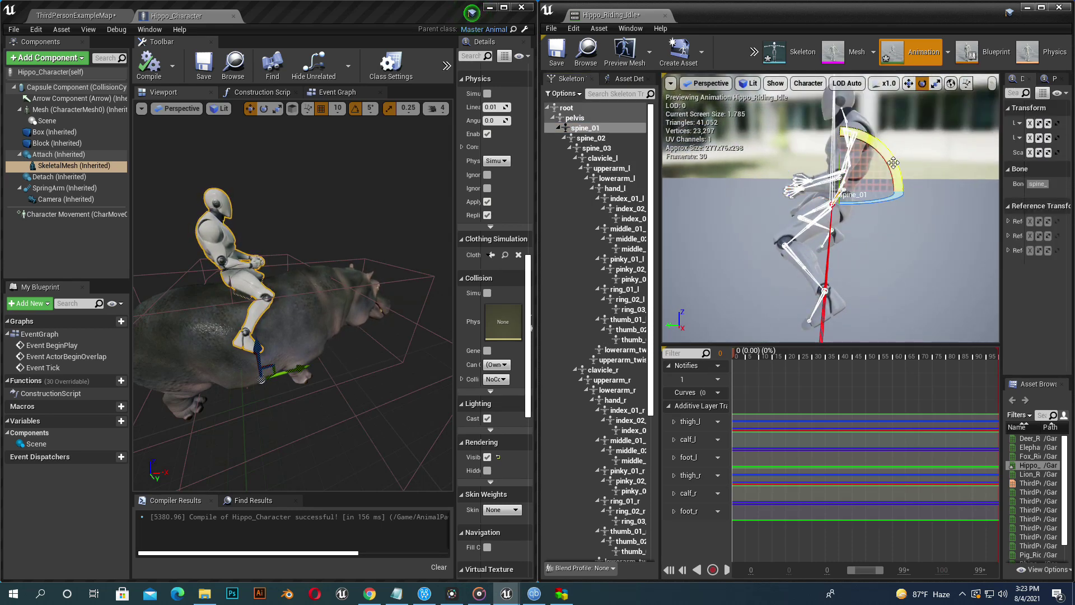
{"action": "left_click", "coordinate": [875, 161]}
{"action": "left_click", "coordinate": [585, 128]}
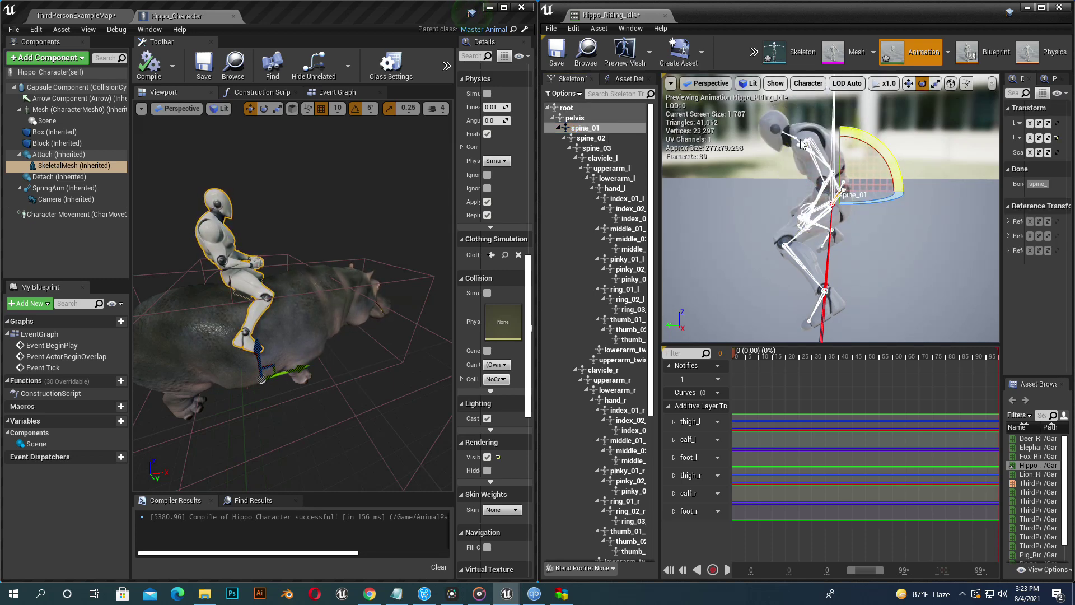
{"action": "left_click_drag", "start_coordinate": [802, 144], "coordinate": [862, 124]}
{"action": "key", "text": "ctrl+z"}
Step: Select the upperarm_l bone and rotate it to bring the left arm into a holding position for the forward lean
{"action": "left_click_drag", "start_coordinate": [930, 110], "coordinate": [795, 184], "text": "alt"}
{"action": "left_click", "coordinate": [723, 216]}
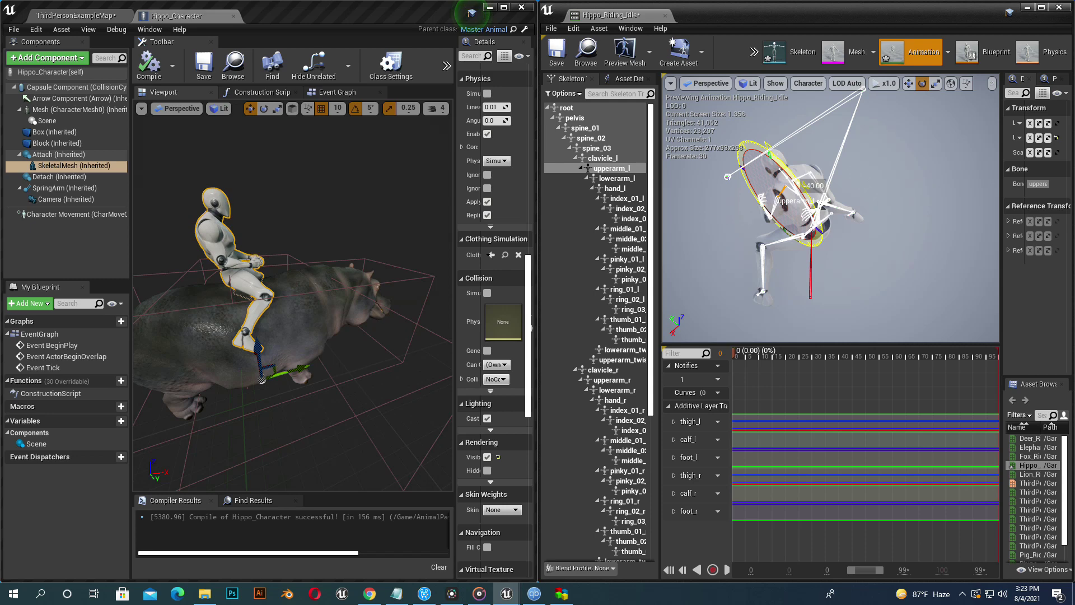
{"action": "left_click", "coordinate": [809, 198]}
{"action": "mouse_move", "coordinate": [809, 198]}
{"action": "left_mouse_down", "text": "alt"}
{"action": "mouse_move", "coordinate": [834, 152]}
{"action": "mouse_move", "coordinate": [806, 185]}
{"action": "left_mouse_up", "text": "alt"}
Step: Rotate the upperarm_r bone so the right arm matches the left arm's position
{"action": "left_click", "coordinate": [834, 162]}
{"action": "left_click", "coordinate": [836, 165]}
{"action": "scroll", "coordinate": [851, 184], "scroll_direction": "up", "scroll_amount": 3}
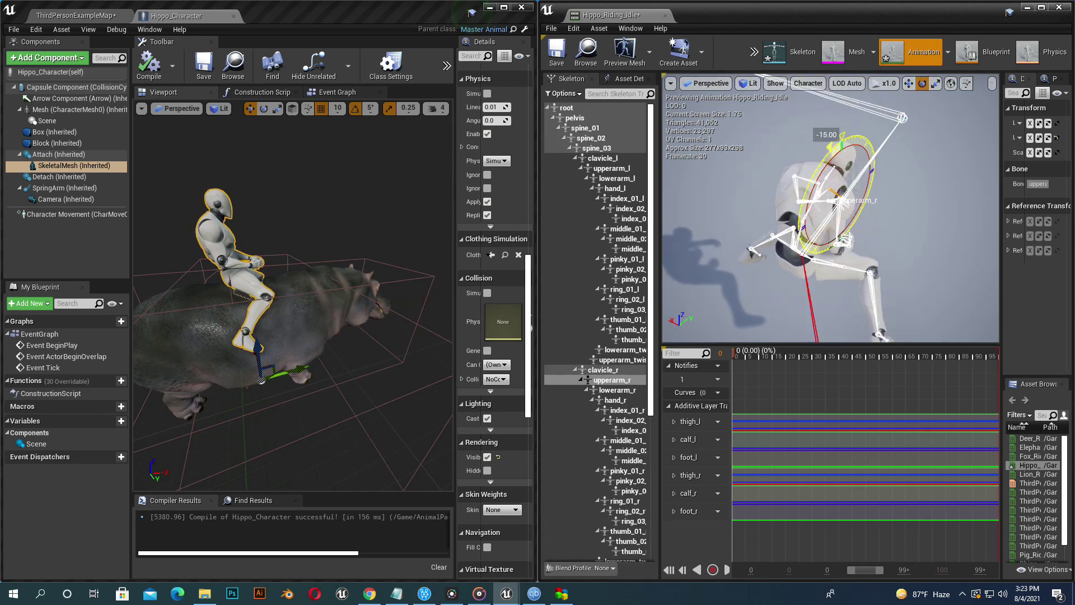
{"action": "left_click_drag", "start_coordinate": [909, 143], "coordinate": [810, 146], "text": "alt"}
{"action": "left_click", "coordinate": [737, 147]}
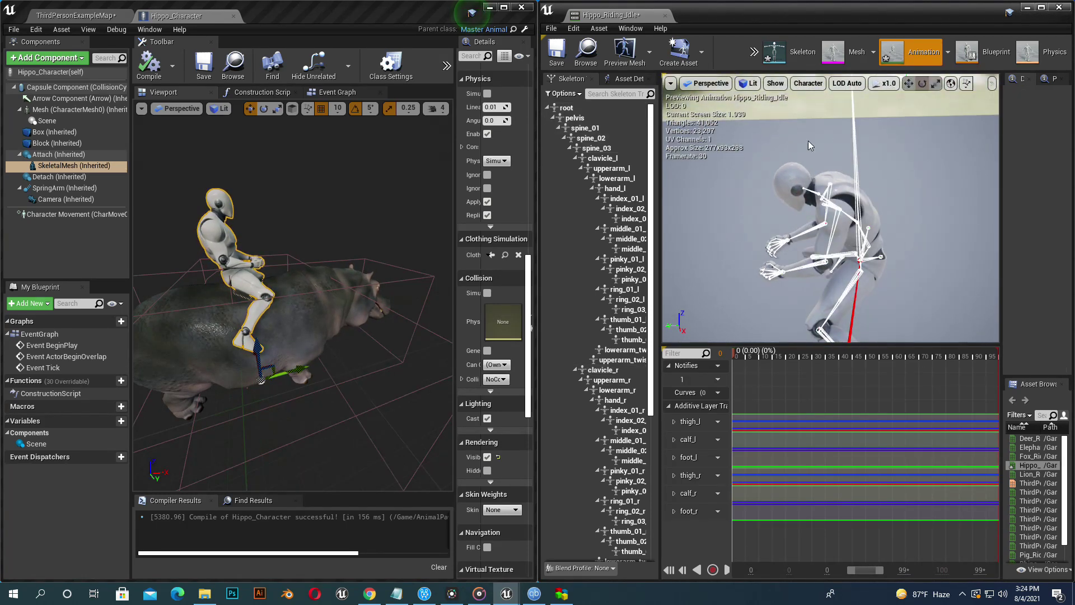
Step: Set a key with a posed bone selected and apply the spine and upper arm changes to the Hippo_Riding_Idle animation
{"action": "left_click", "coordinate": [754, 51]}
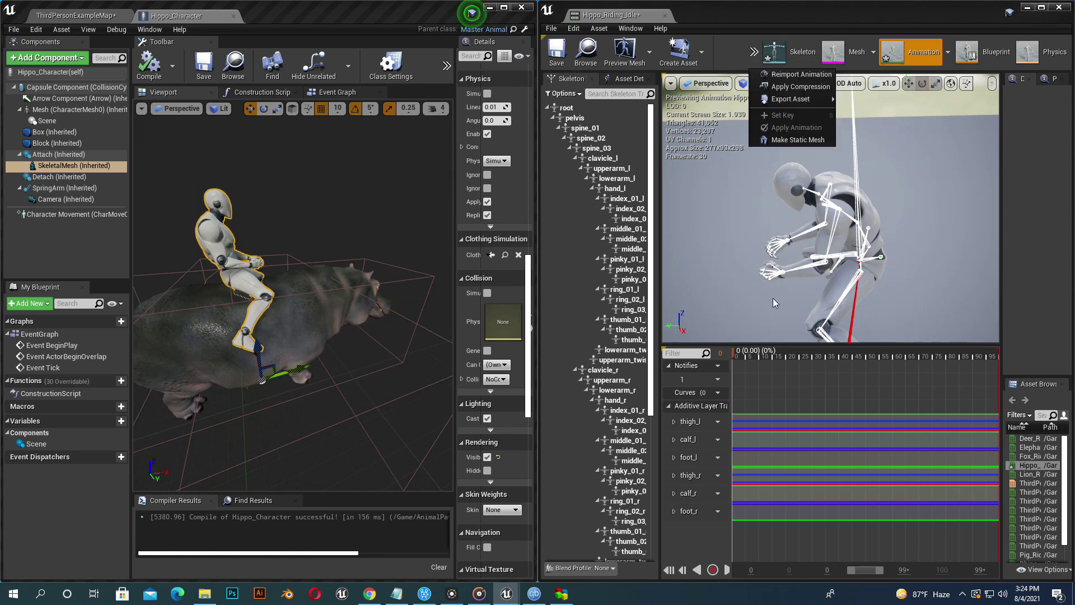
{"action": "left_click", "coordinate": [819, 204]}
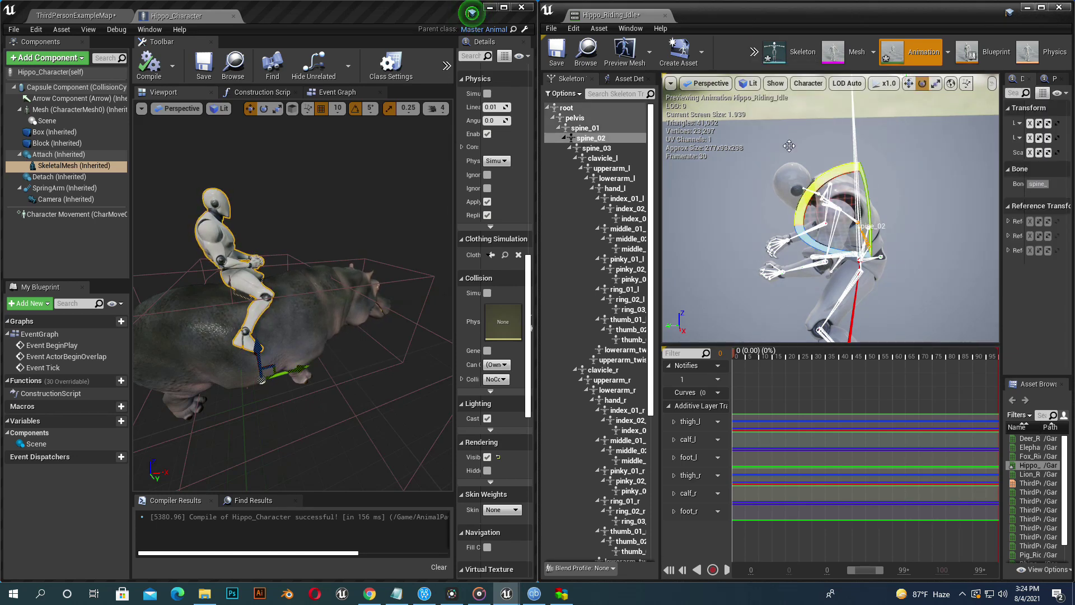
{"action": "left_click", "coordinate": [756, 53]}
{"action": "left_click_drag", "start_coordinate": [840, 190], "coordinate": [823, 191], "text": "alt"}
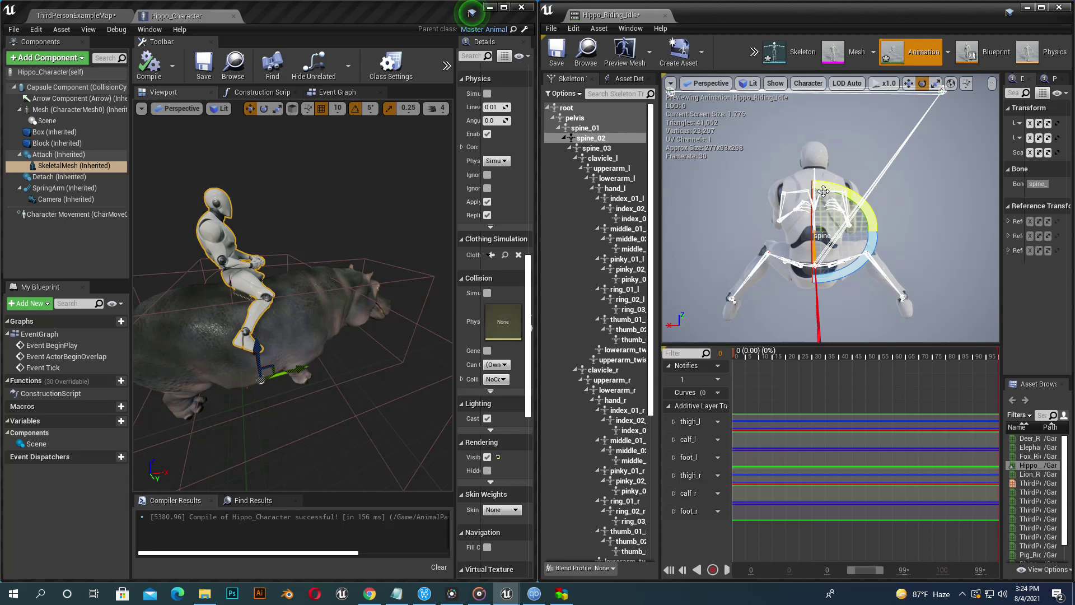
{"action": "left_click", "coordinate": [831, 193]}
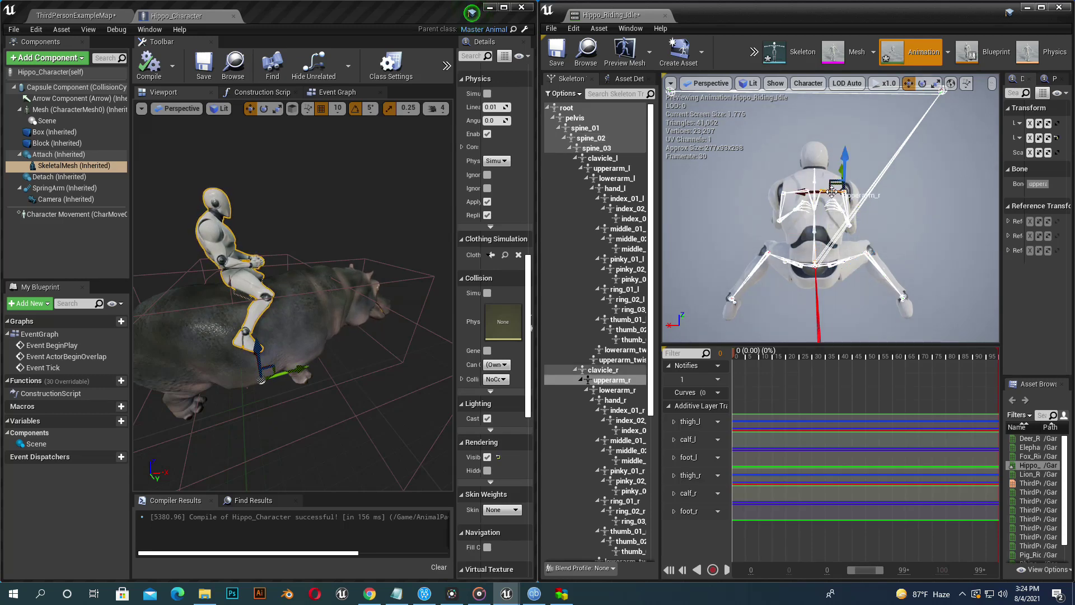
{"action": "left_click", "coordinate": [754, 56]}
{"action": "left_click", "coordinate": [784, 117]}
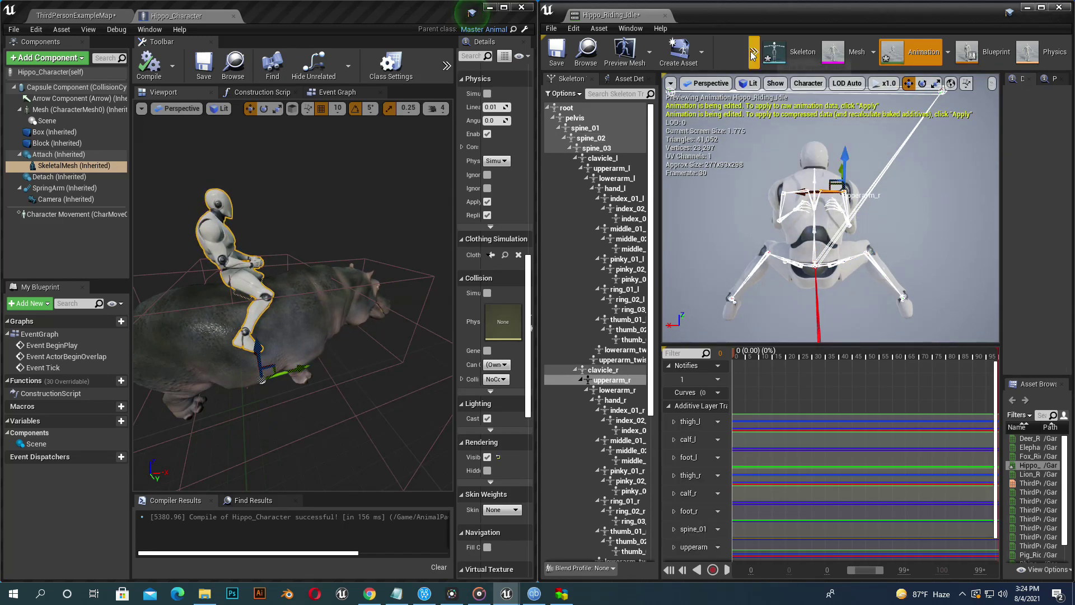
{"action": "left_click", "coordinate": [754, 56]}
{"action": "left_click", "coordinate": [783, 129]}
Step: Examine the rider's leaning pose and hand position from close up on the hippo in the Hippo_Character viewport
{"action": "left_click", "coordinate": [301, 334]}
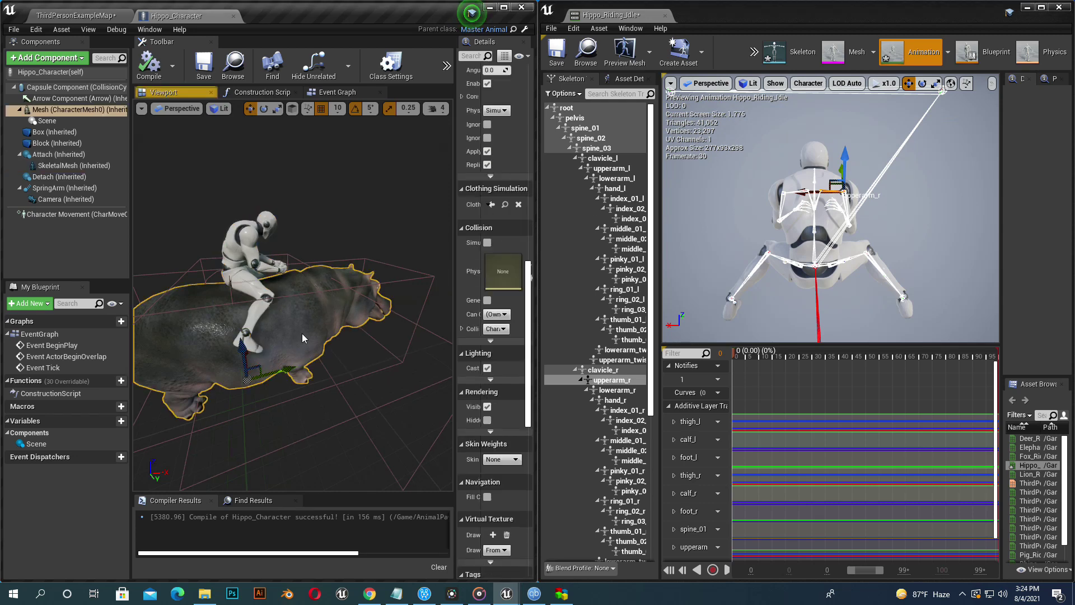
{"action": "key", "text": "w"}
{"action": "right_click_drag", "start_coordinate": [301, 333], "coordinate": [269, 349]}
{"action": "scroll", "coordinate": [318, 253], "scroll_direction": "down", "scroll_amount": 4}
{"action": "right_click_drag", "start_coordinate": [318, 253], "coordinate": [314, 246]}
{"action": "key", "text": "a"}
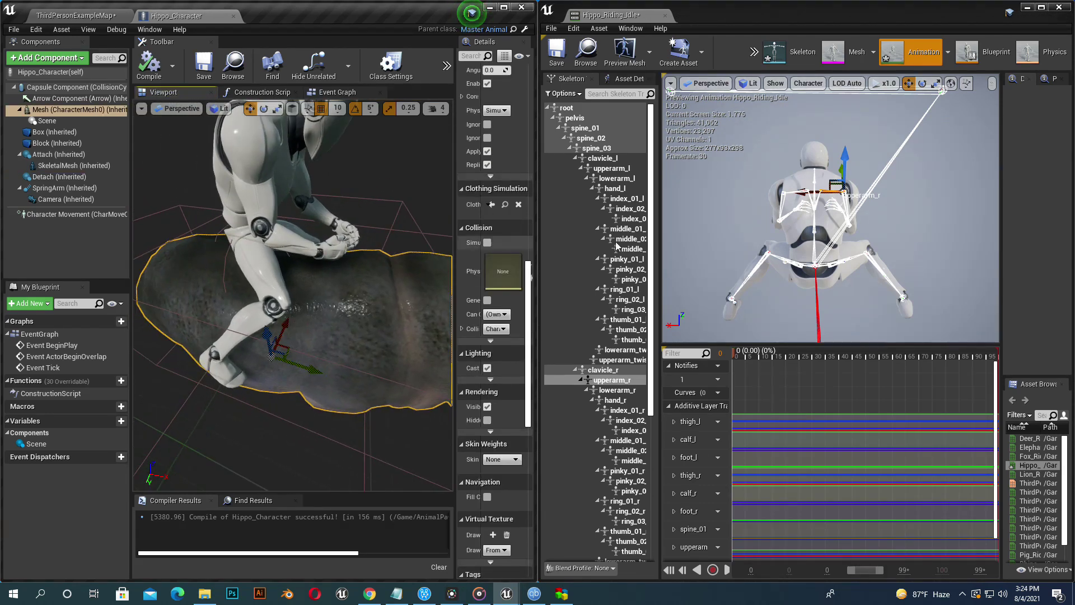
Step: Switch the rotation gizmo's coordinate system and rotate the lowerarm_r bone to move the right forearm away from the left
{"action": "left_click_drag", "start_coordinate": [807, 241], "coordinate": [700, 215], "text": "alt"}
{"action": "scroll", "coordinate": [854, 192], "scroll_direction": "up", "scroll_amount": 4}
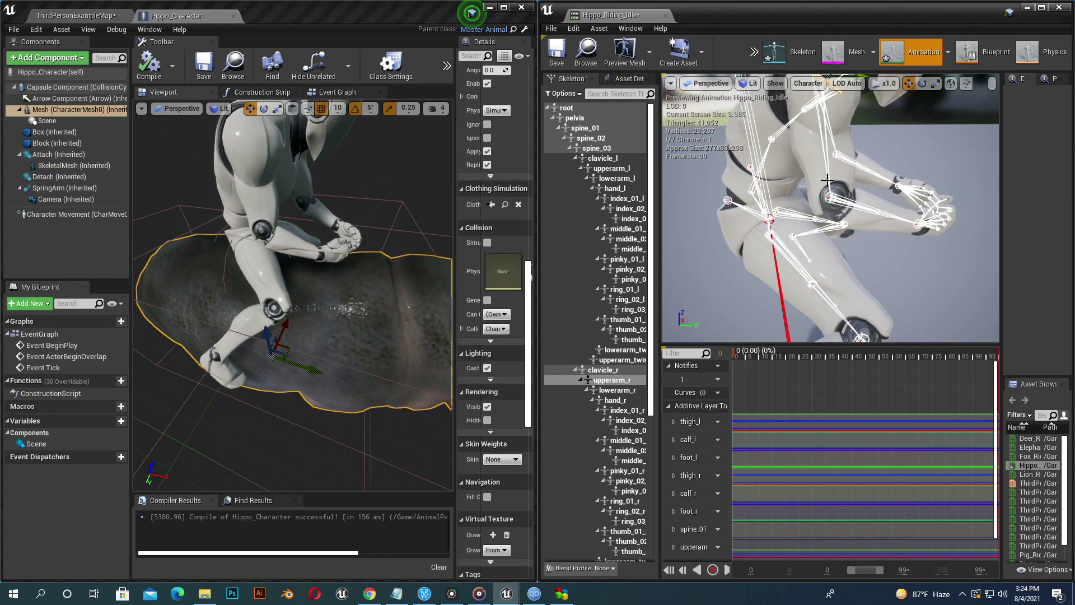
{"action": "left_click", "coordinate": [854, 192]}
{"action": "left_click_drag", "start_coordinate": [903, 209], "coordinate": [856, 222], "text": "alt"}
{"action": "left_click", "coordinate": [892, 169]}
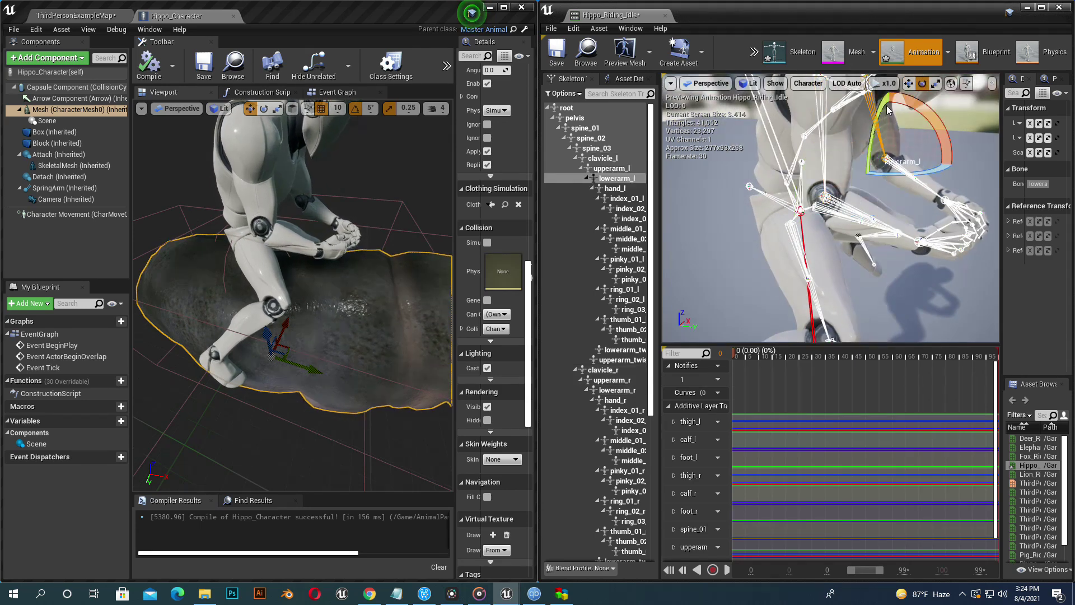
{"action": "left_click", "coordinate": [833, 167]}
{"action": "left_click", "coordinate": [832, 195]}
{"action": "left_click", "coordinate": [951, 83]}
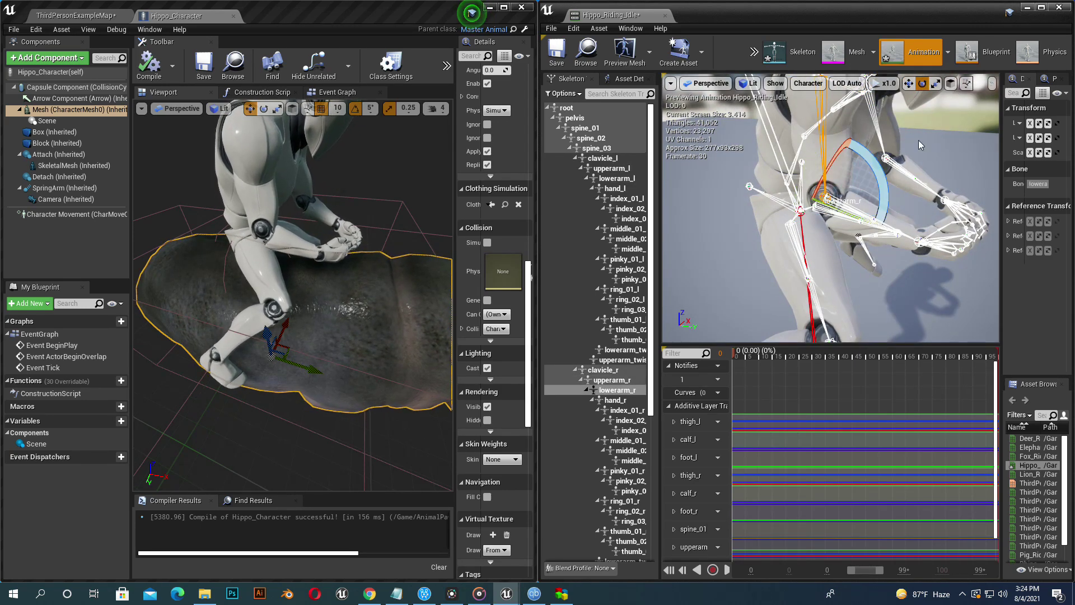
{"action": "left_click_drag", "start_coordinate": [883, 173], "coordinate": [812, 194]}
Step: Rotate the lowerarm_l bone to match the right forearm, set a key and apply both forearm changes to the animation
{"action": "left_click", "coordinate": [799, 185]}
{"action": "left_click", "coordinate": [798, 154]}
{"action": "left_click_drag", "start_coordinate": [797, 154], "coordinate": [788, 174], "text": "alt"}
{"action": "left_click", "coordinate": [754, 53]}
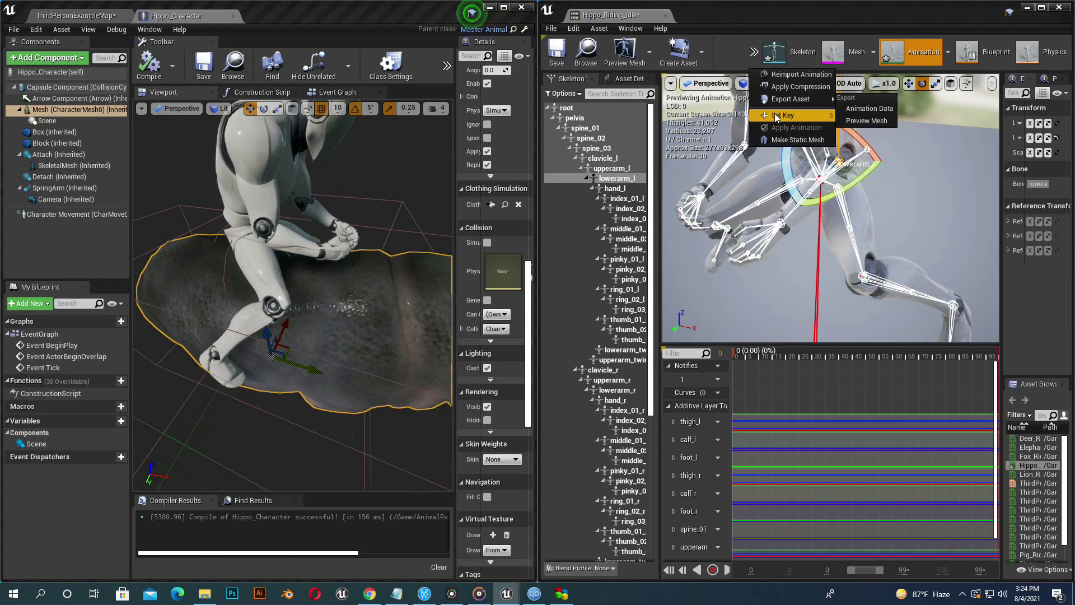
{"action": "left_click", "coordinate": [781, 116]}
{"action": "left_click", "coordinate": [754, 53]}
{"action": "left_click", "coordinate": [775, 128]}
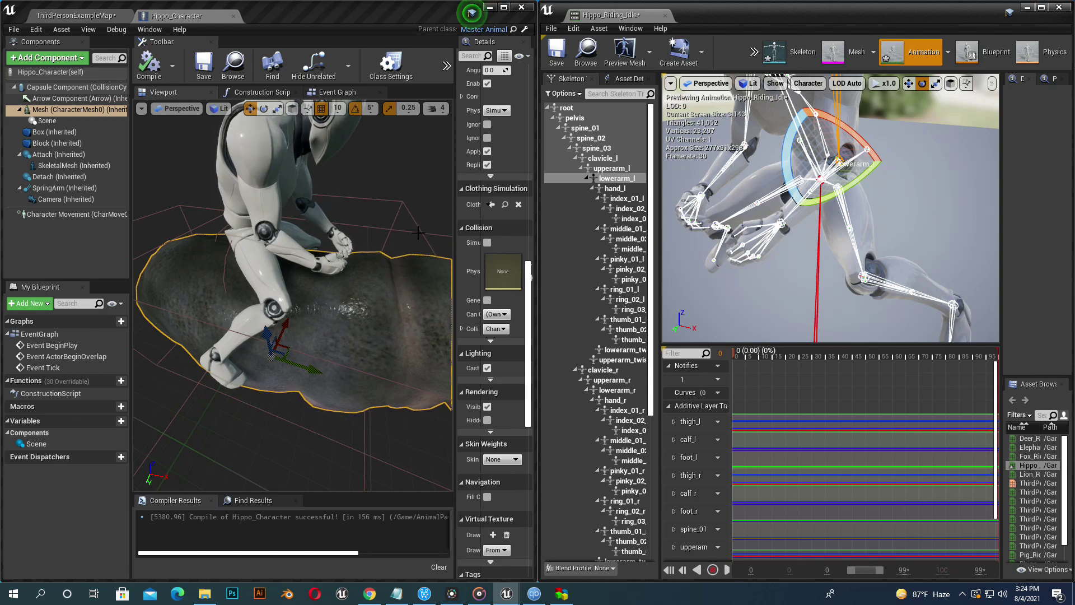
Step: Check the rider's pose from several angles, and dock the Hippo_Riding_Idle editor as a tab in the maximized main window
{"action": "left_click_drag", "start_coordinate": [336, 224], "coordinate": [364, 230], "text": "alt"}
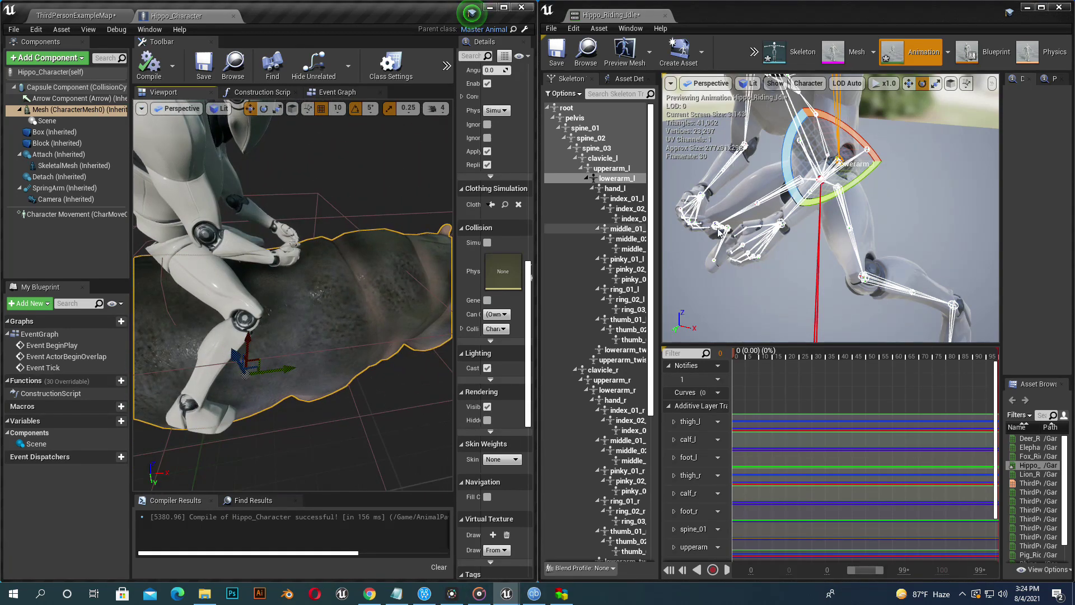
{"action": "left_click_drag", "start_coordinate": [801, 234], "coordinate": [601, 271], "text": "alt"}
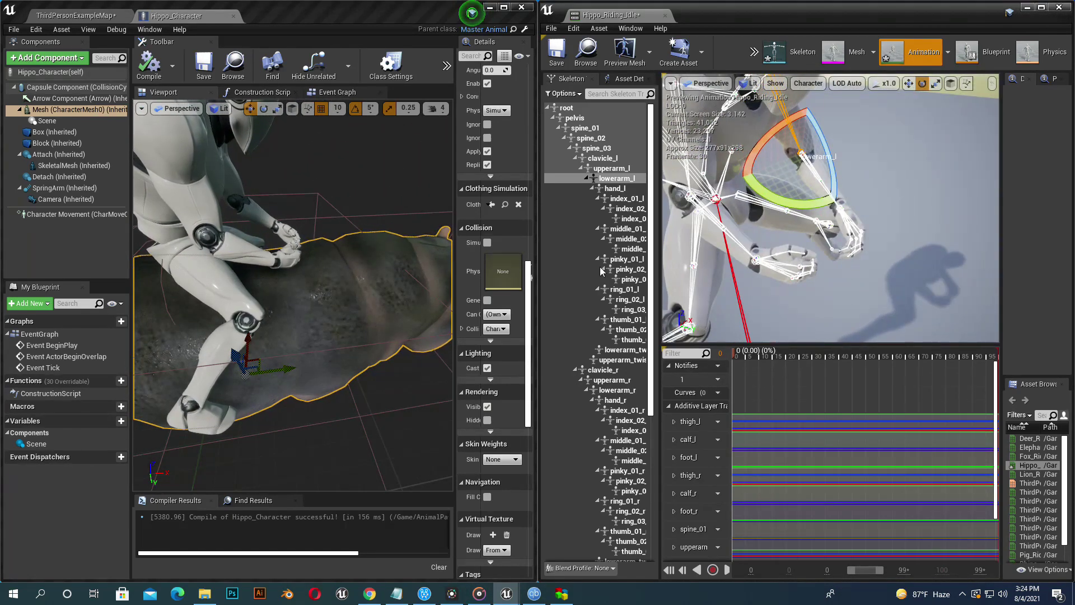
{"action": "scroll", "coordinate": [314, 257], "scroll_direction": "down", "scroll_amount": 5}
{"action": "left_click_drag", "start_coordinate": [313, 258], "coordinate": [364, 260], "text": "alt"}
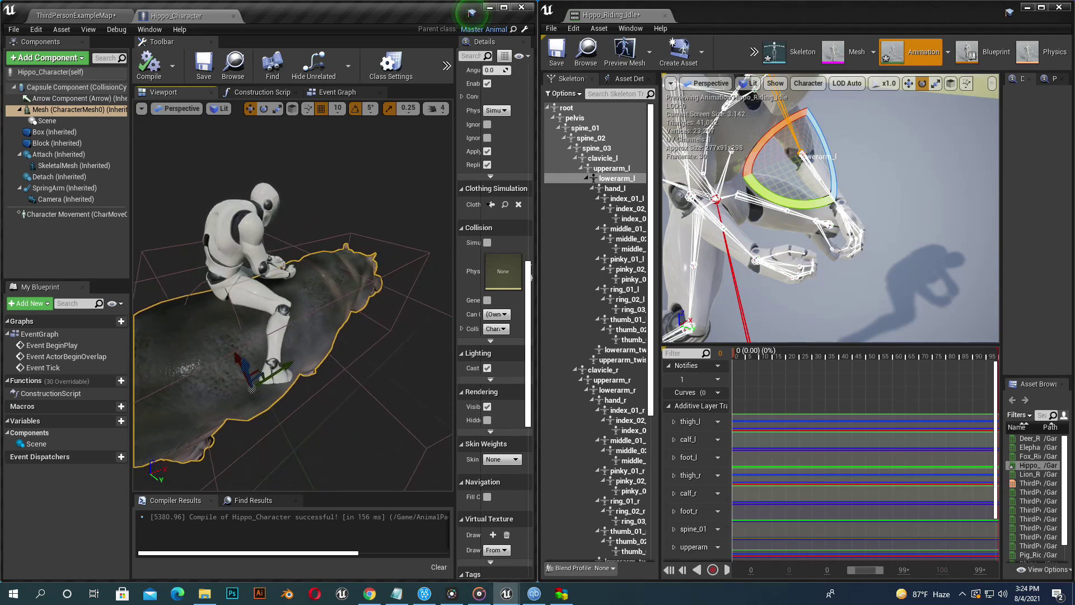
{"action": "scroll", "coordinate": [293, 295], "scroll_direction": "down", "scroll_amount": 5}
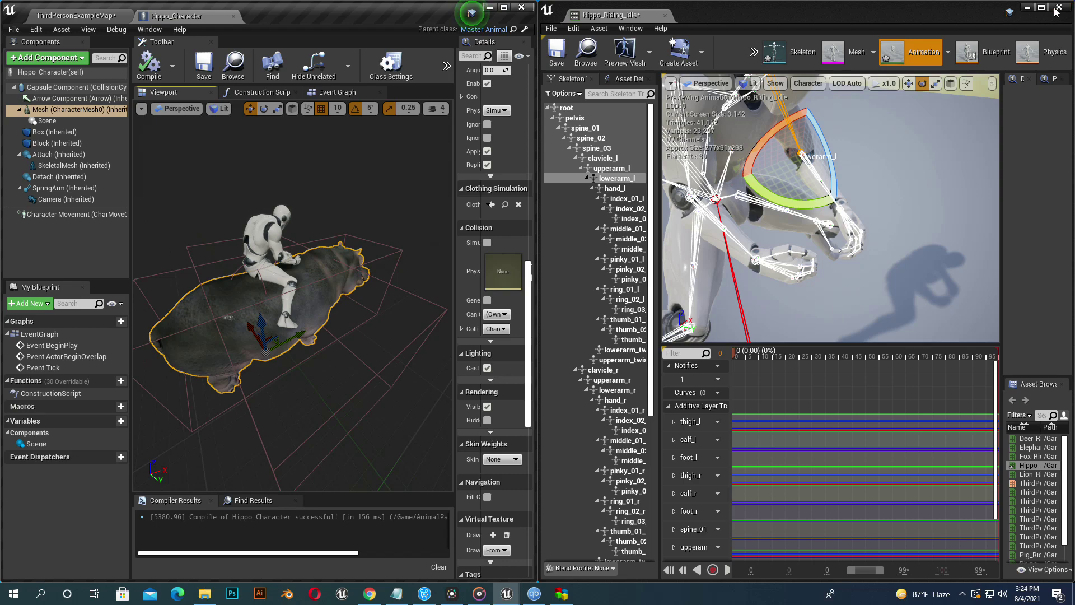
{"action": "left_click_drag", "start_coordinate": [611, 15], "coordinate": [283, 18]}
{"action": "left_click", "coordinate": [503, 8]}
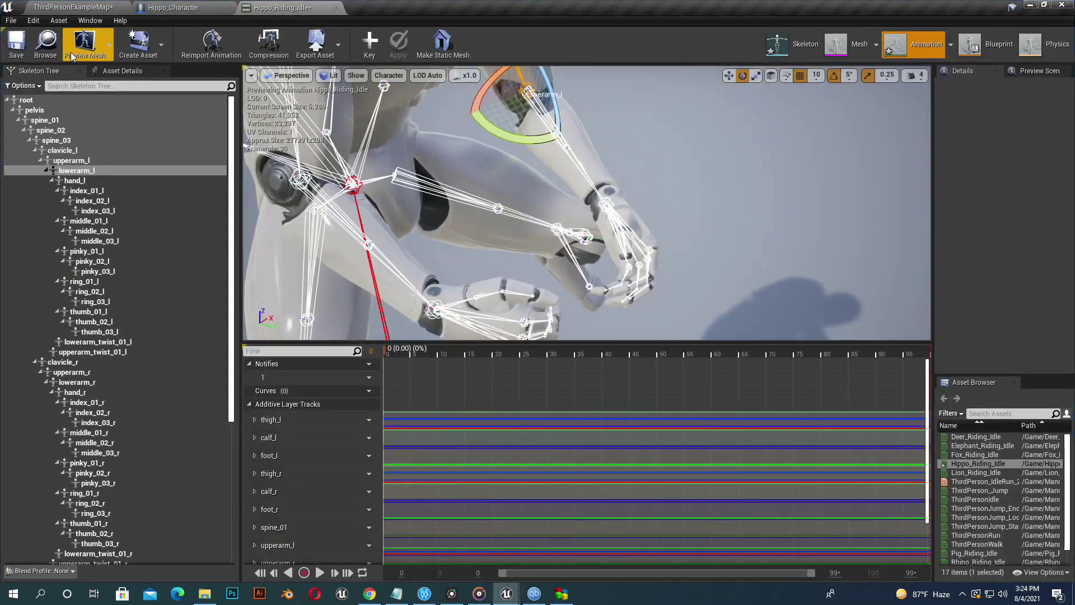
Step: Turn off visibility of the rider's SkeletalMesh component in the Hippo_Character blueprint, and compile and save it
{"action": "left_click", "coordinate": [174, 7]}
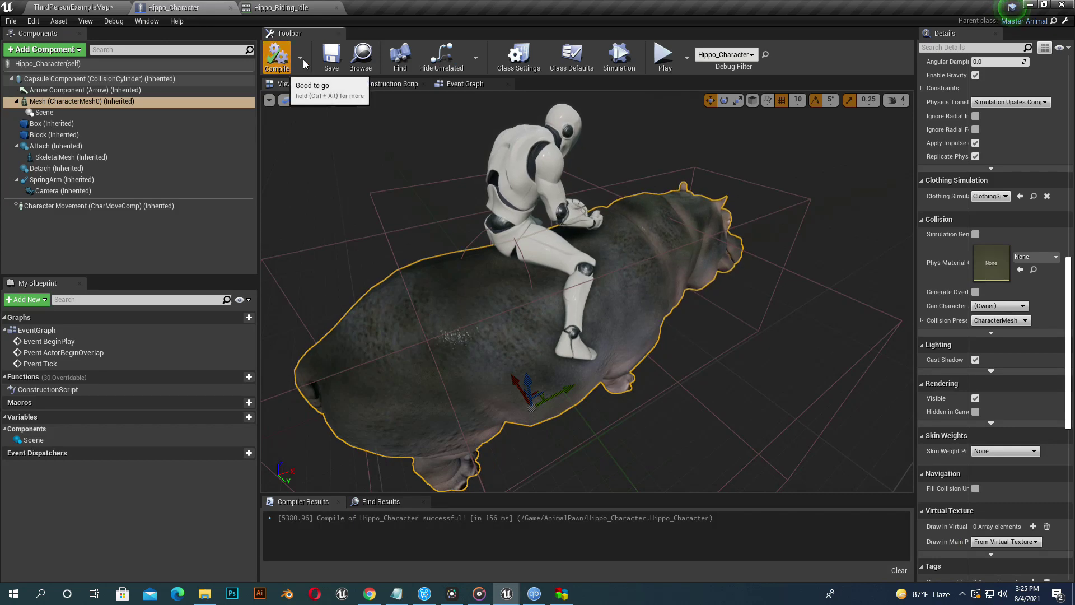
{"action": "left_click", "coordinate": [71, 157]}
{"action": "scroll", "coordinate": [991, 336], "scroll_direction": "down", "scroll_amount": 5}
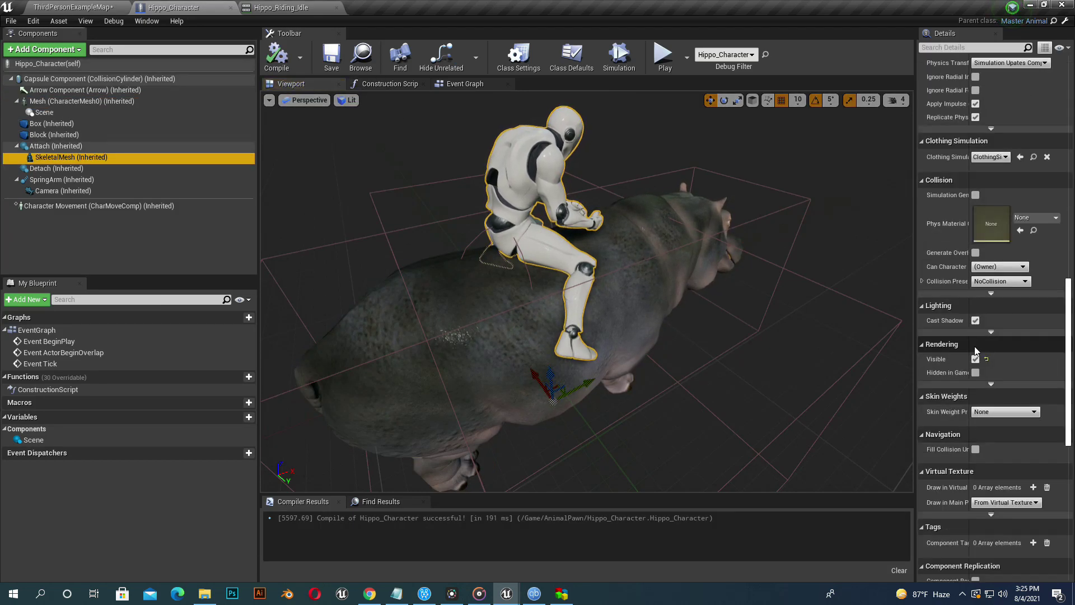
{"action": "left_click", "coordinate": [976, 359]}
{"action": "left_click", "coordinate": [277, 61]}
{"action": "left_click", "coordinate": [331, 57]}
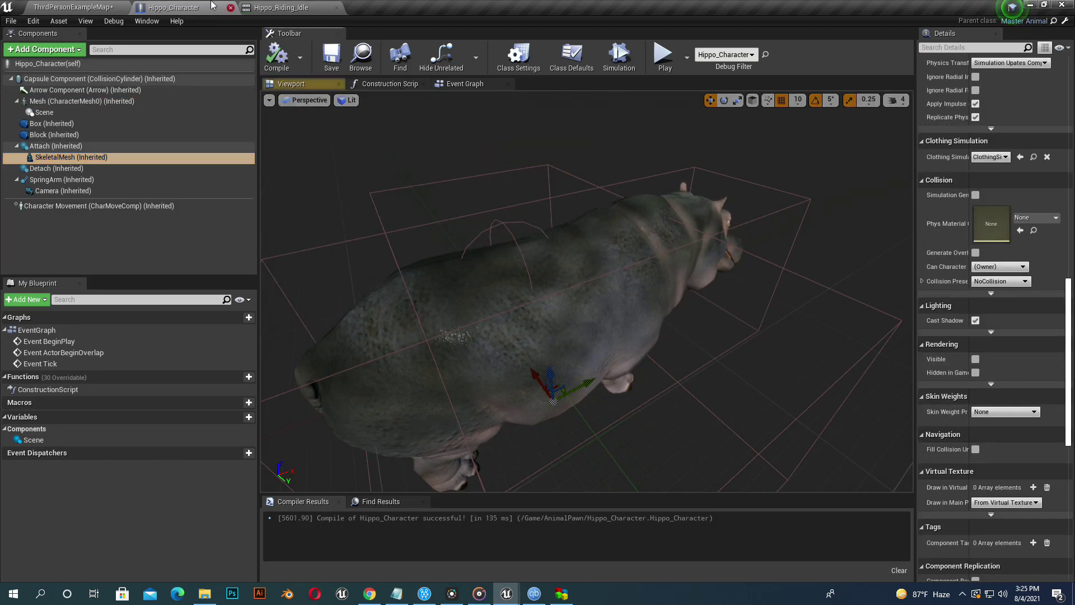
Step: Play the ThirdPersonExampleMap level in full screen, run the character to the hippo and mount it
{"action": "left_click", "coordinate": [72, 7]}
{"action": "left_click", "coordinate": [612, 55]}
{"action": "key", "text": "F11"}
{"action": "key", "text": "w"}
{"action": "key", "text": "w"}
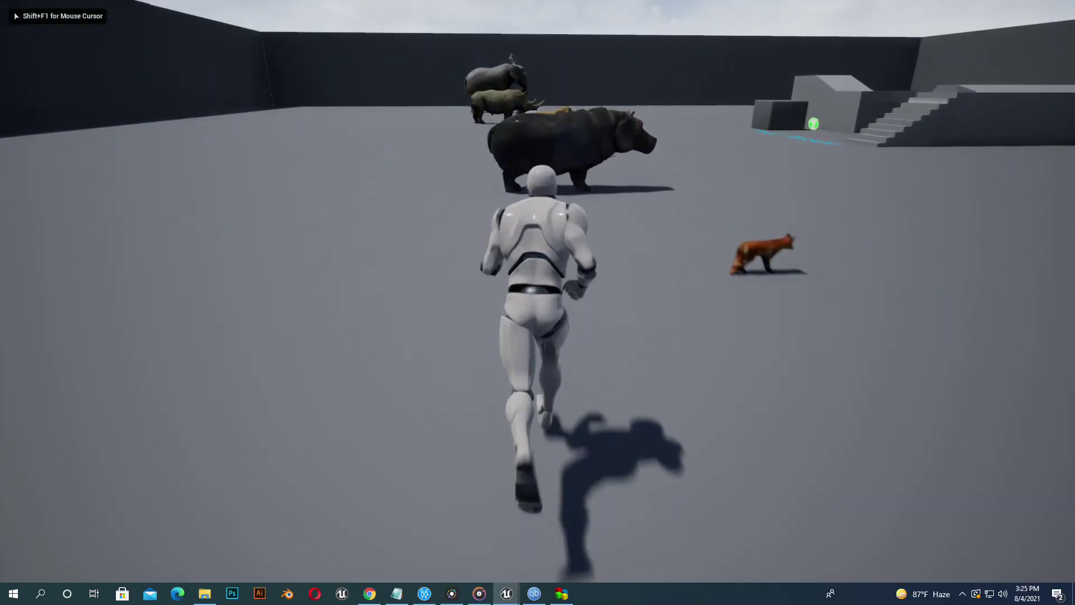
{"action": "key", "text": "e"}
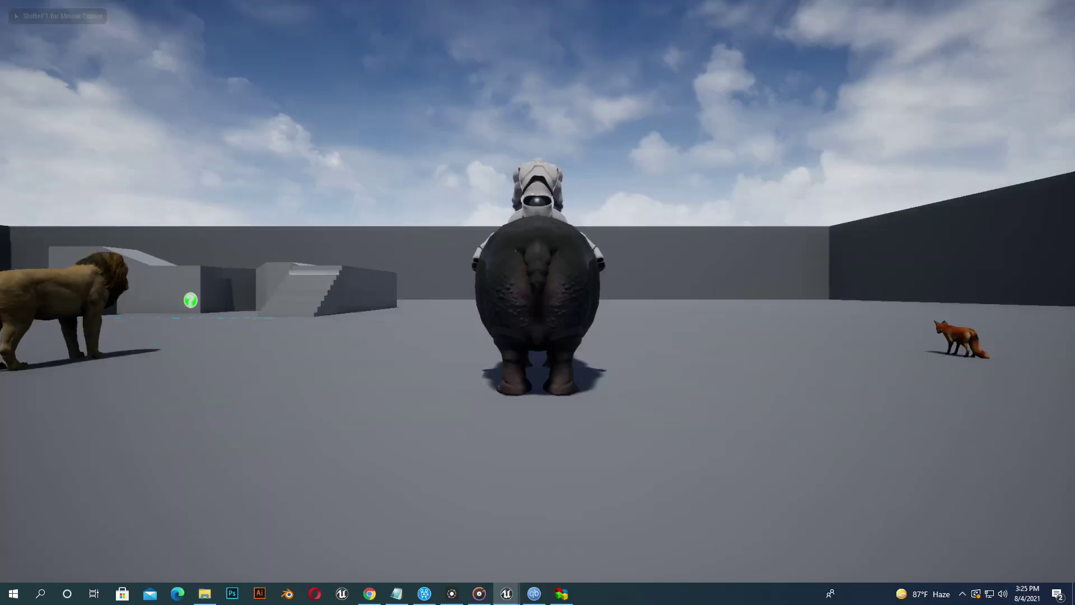
Step: Ride the hippo around the arena to check the rider's pose while moving
{"action": "key", "text": "w"}
{"action": "key", "text": "w"}
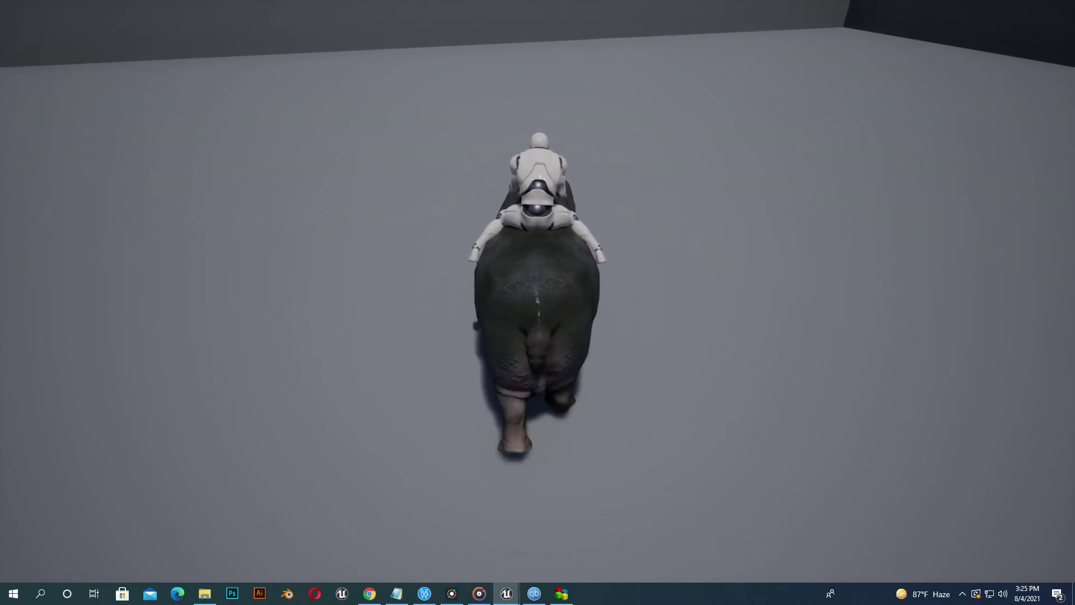
{"action": "key", "text": "w"}
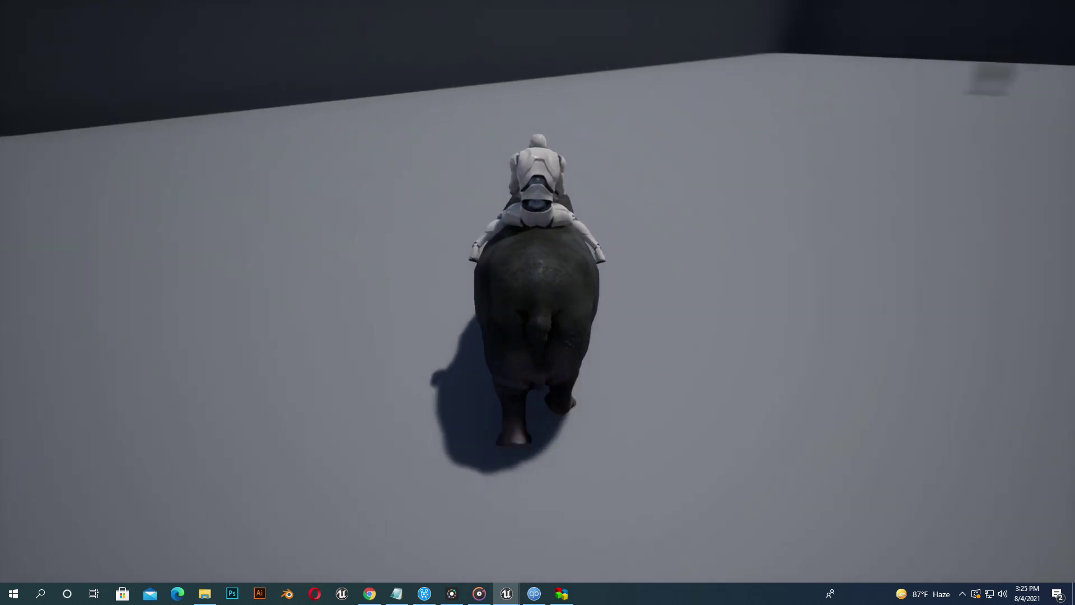
{"action": "key", "text": "w"}
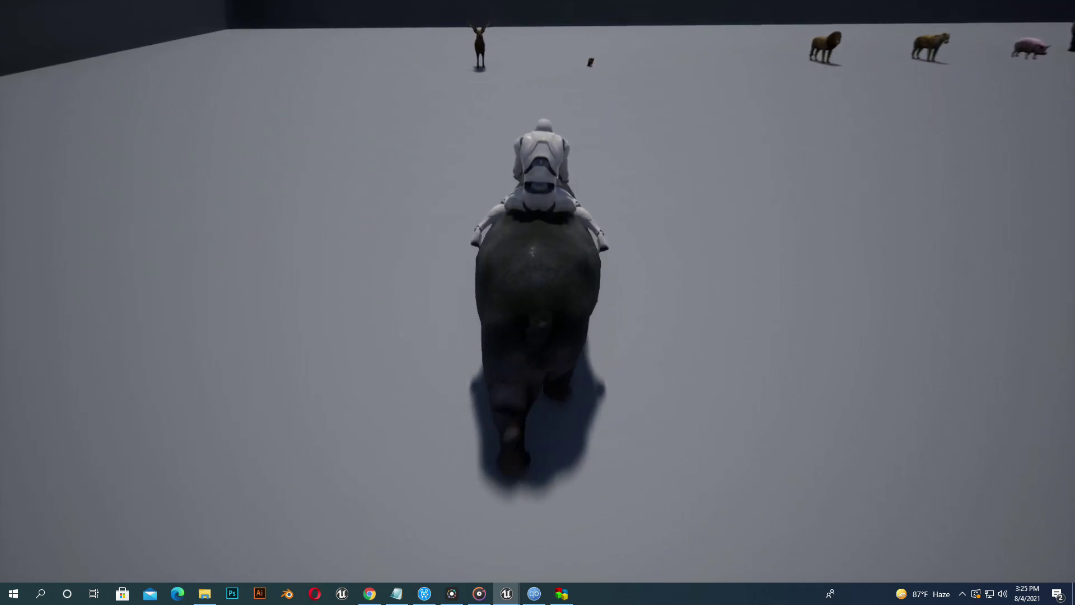
{"action": "key", "text": "w"}
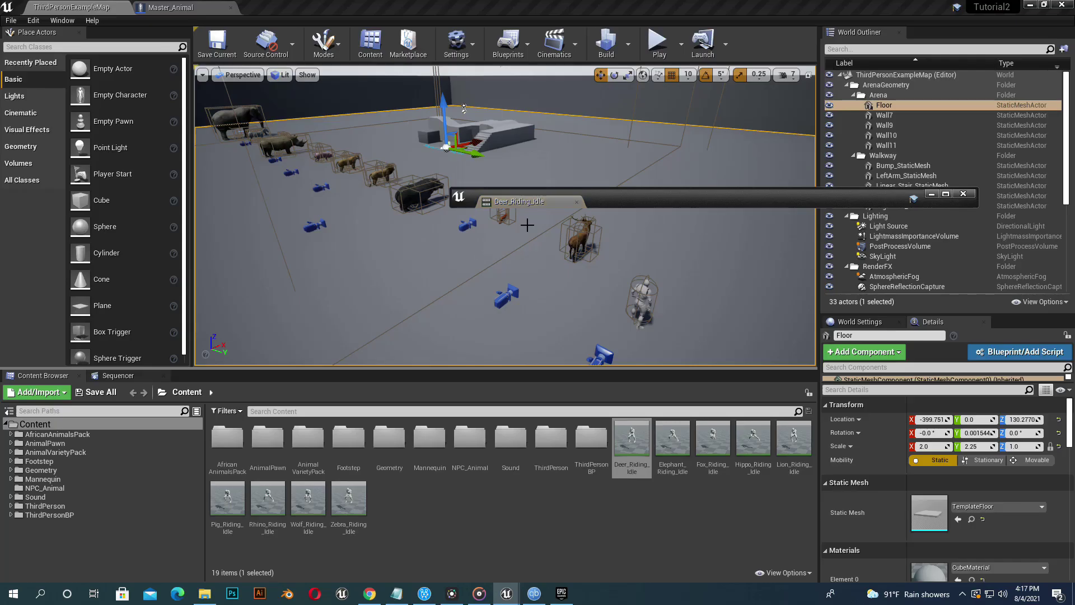
Step: Dock the Deer_Riding_Idle animation editor as a tab in the main window and return to the ThirdPersonExampleMap level
{"action": "left_click_drag", "start_coordinate": [524, 205], "coordinate": [288, 8]}
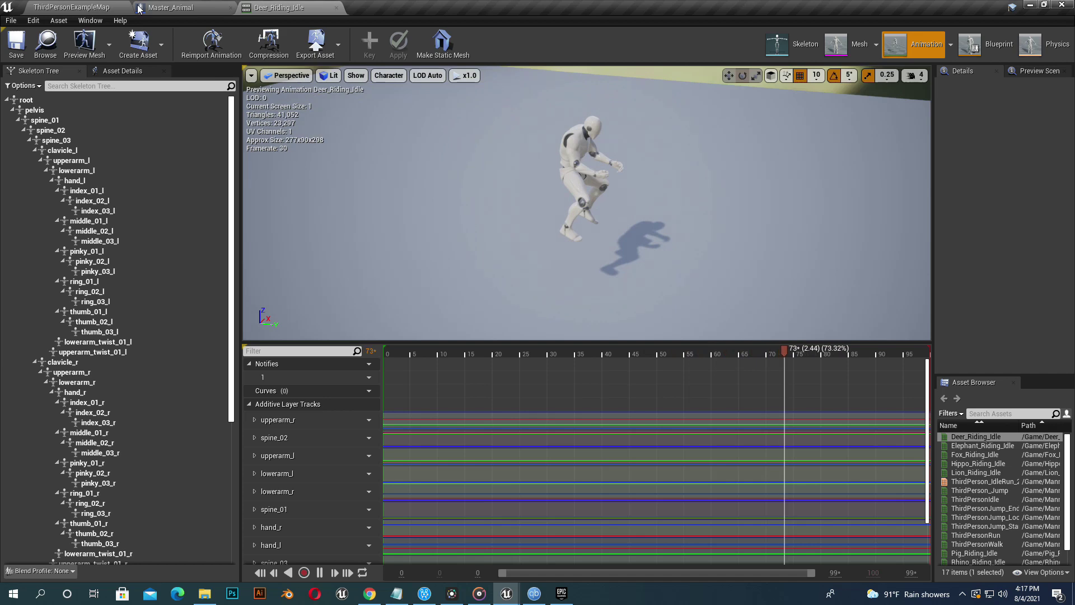
{"action": "left_click", "coordinate": [187, 7]}
{"action": "left_click", "coordinate": [108, 7]}
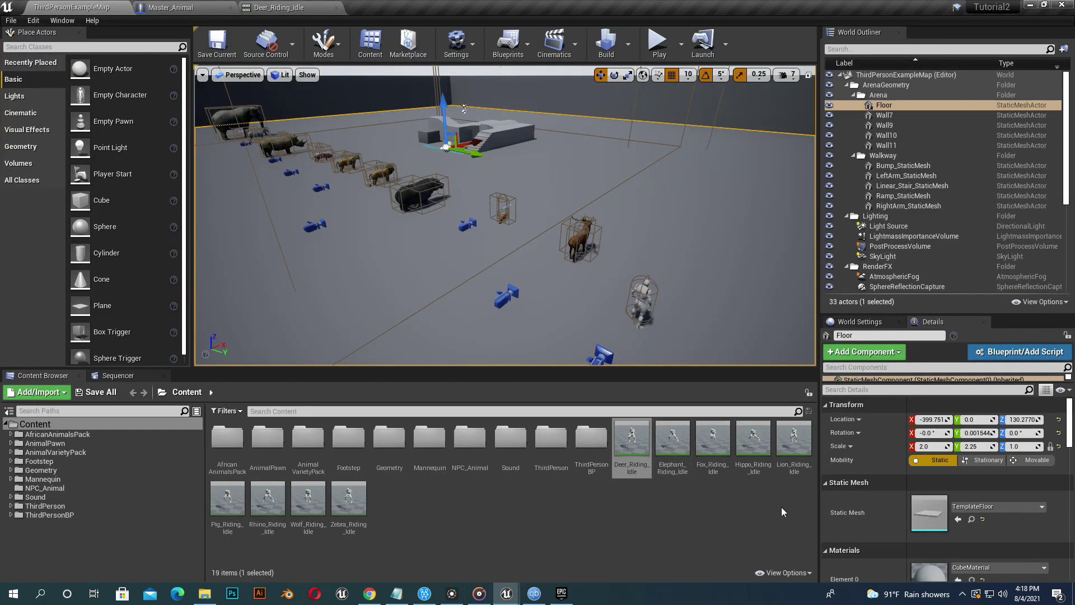
Step: Inspect the rider's pose in the Elephant_Riding_Idle and Fox_Riding_Idle animations, returning to the ThirdPersonExampleMap level after each
{"action": "double_click", "coordinate": [673, 439]}
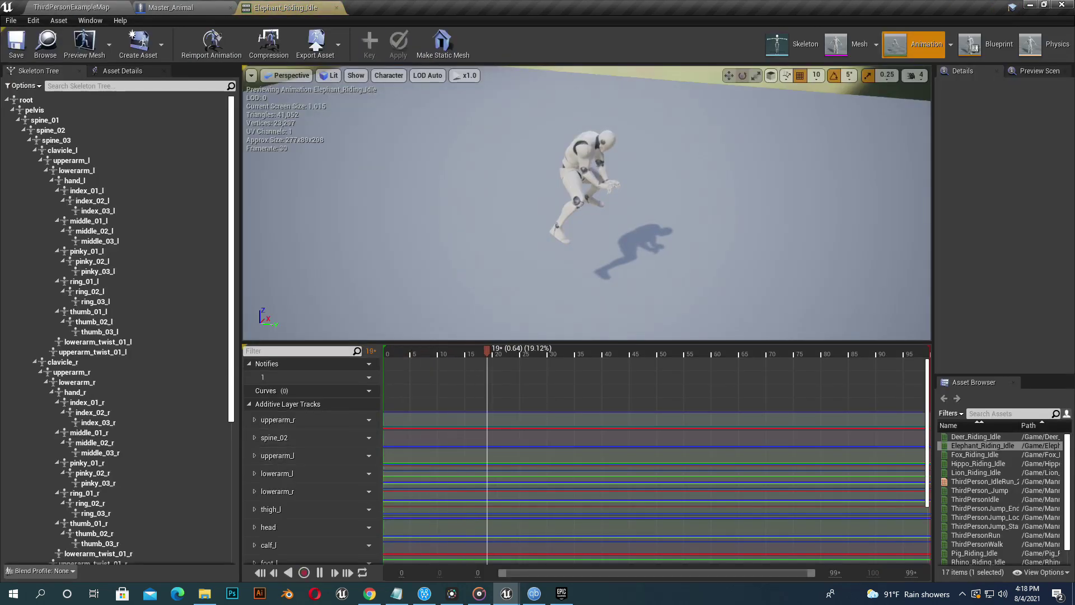
{"action": "mouse_move", "coordinate": [485, 213]}
{"action": "left_mouse_down", "text": "alt"}
{"action": "mouse_move", "coordinate": [359, 196]}
{"action": "mouse_move", "coordinate": [476, 193]}
{"action": "mouse_move", "coordinate": [485, 213]}
{"action": "left_mouse_up", "text": "alt"}
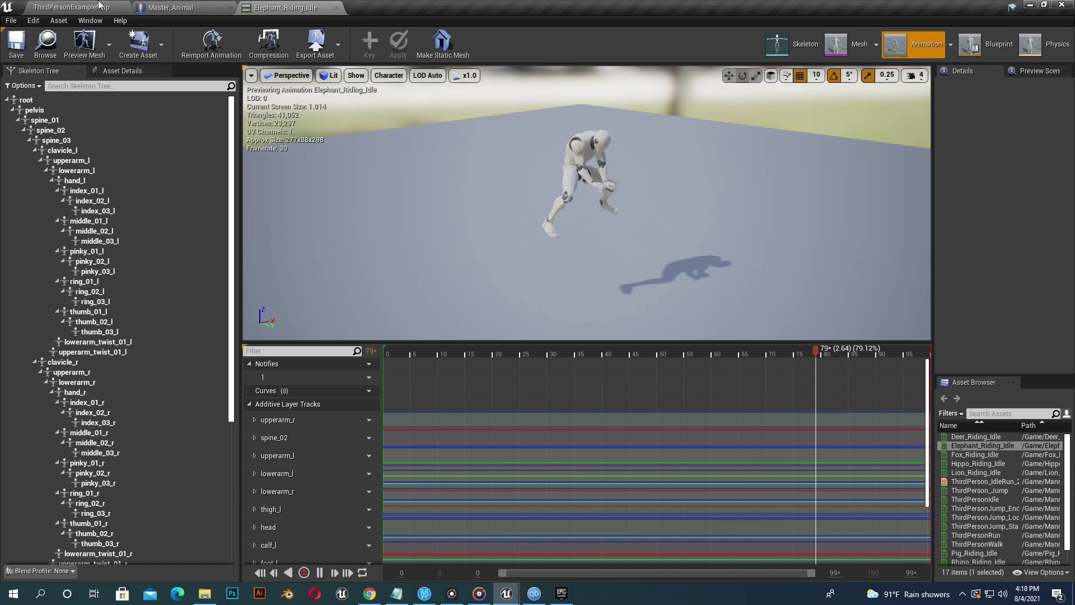
{"action": "left_click", "coordinate": [164, 4]}
{"action": "left_click", "coordinate": [93, 6]}
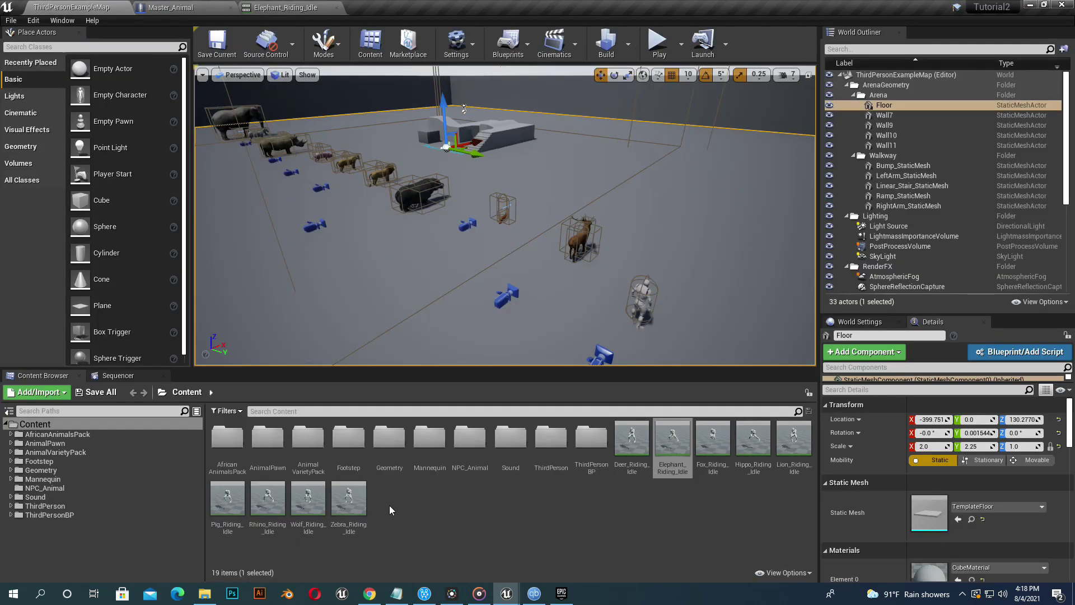
{"action": "double_click", "coordinate": [713, 440]}
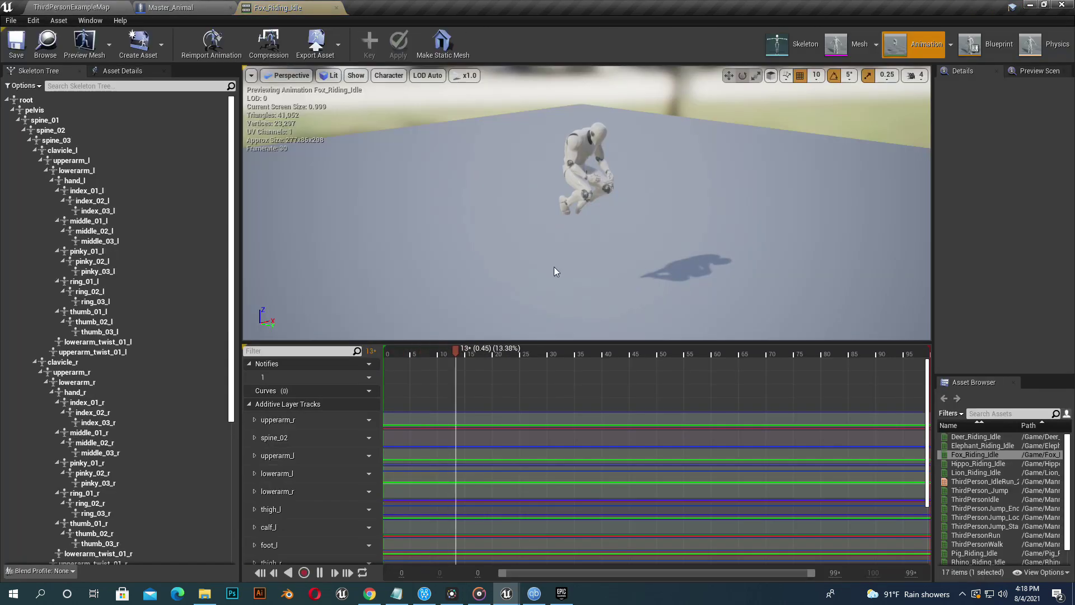
{"action": "left_click", "coordinate": [541, 270]}
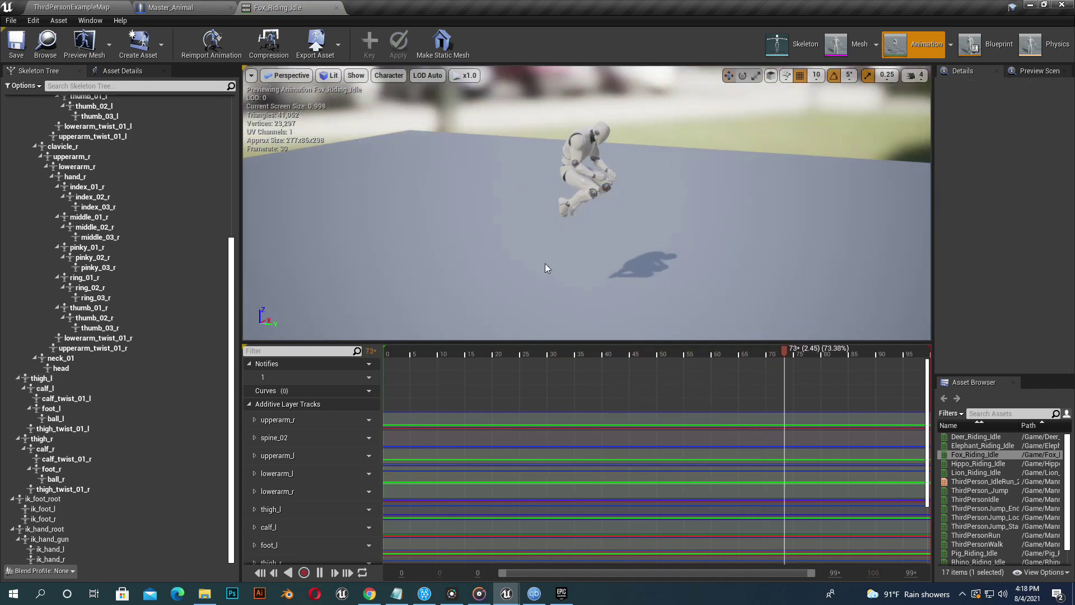
{"action": "left_click", "coordinate": [224, 7]}
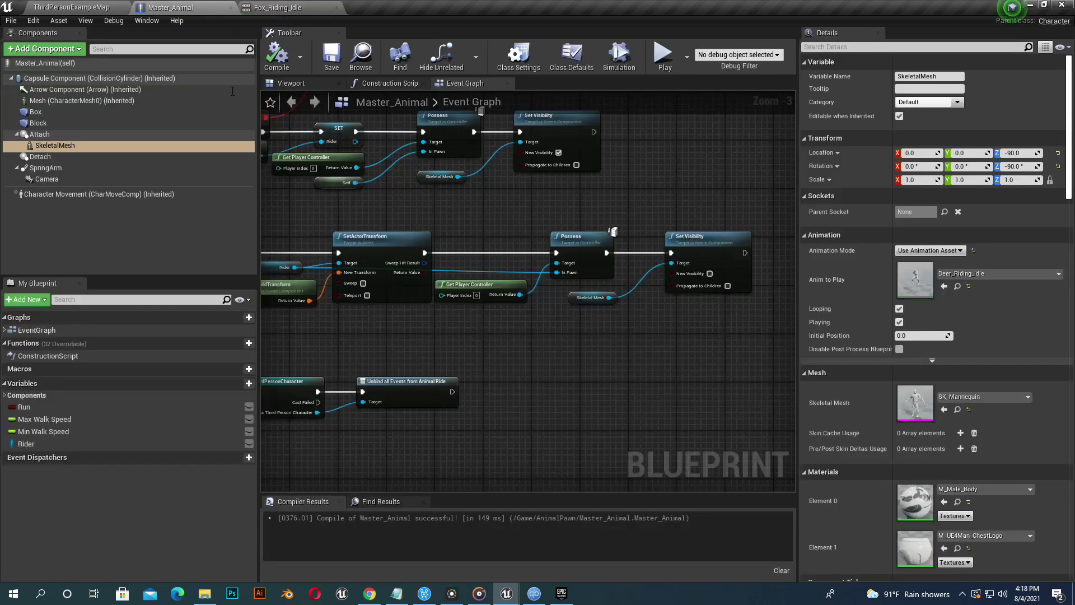
{"action": "left_click", "coordinate": [116, 7]}
Step: Inspect the rider's pose in the Hippo_Riding_Idle and Wolf_Riding_Idle animations, and close the animation editor
{"action": "double_click", "coordinate": [756, 447]}
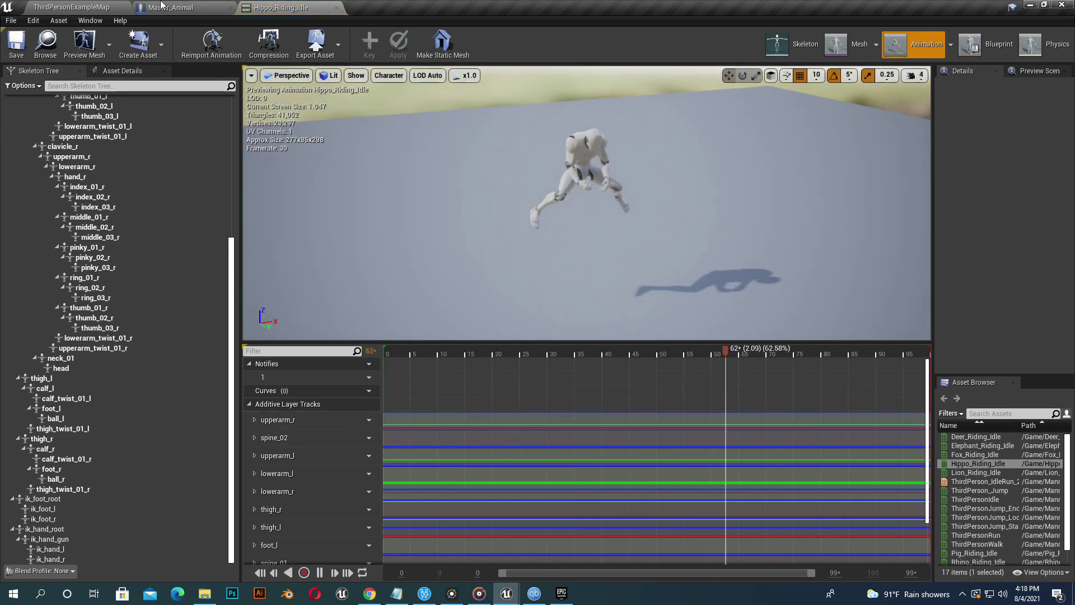
{"action": "left_click", "coordinate": [162, 7]}
{"action": "left_click", "coordinate": [79, 5]}
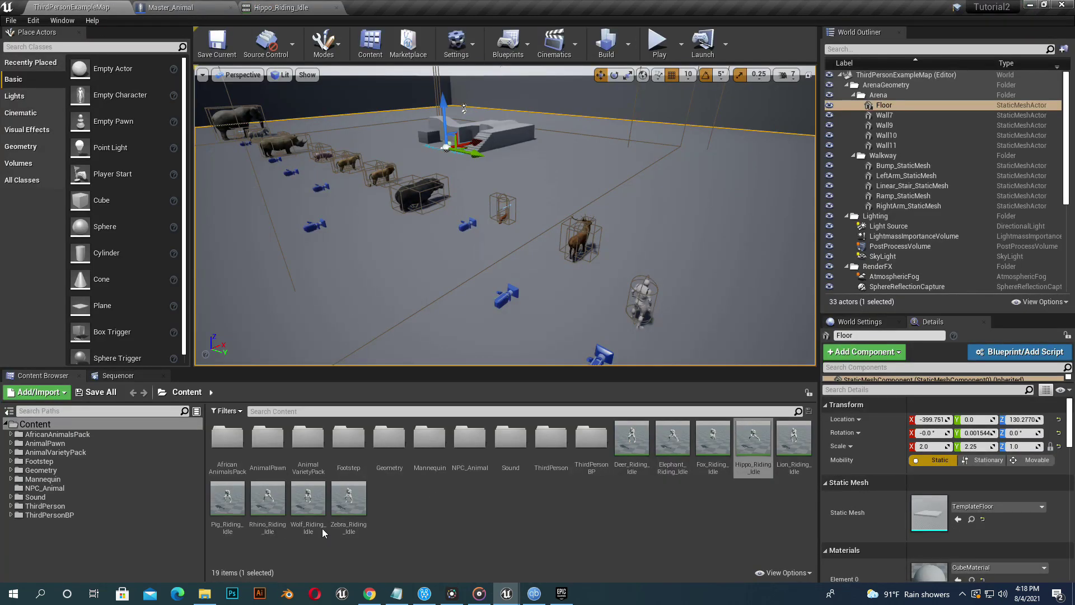
{"action": "double_click", "coordinate": [328, 490]}
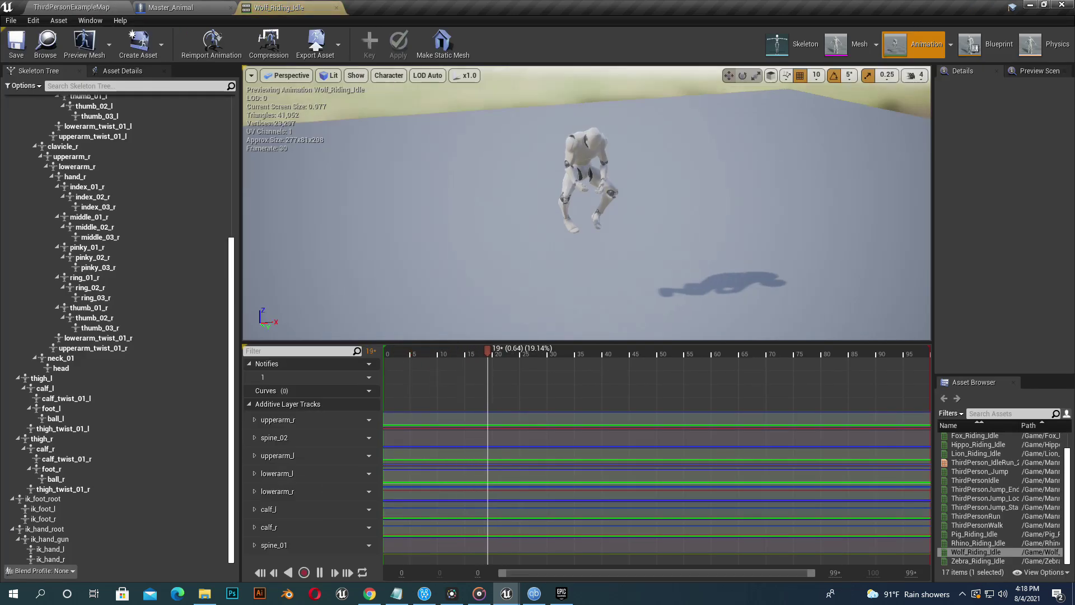
{"action": "left_click", "coordinate": [337, 9]}
{"action": "left_click", "coordinate": [106, 5]}
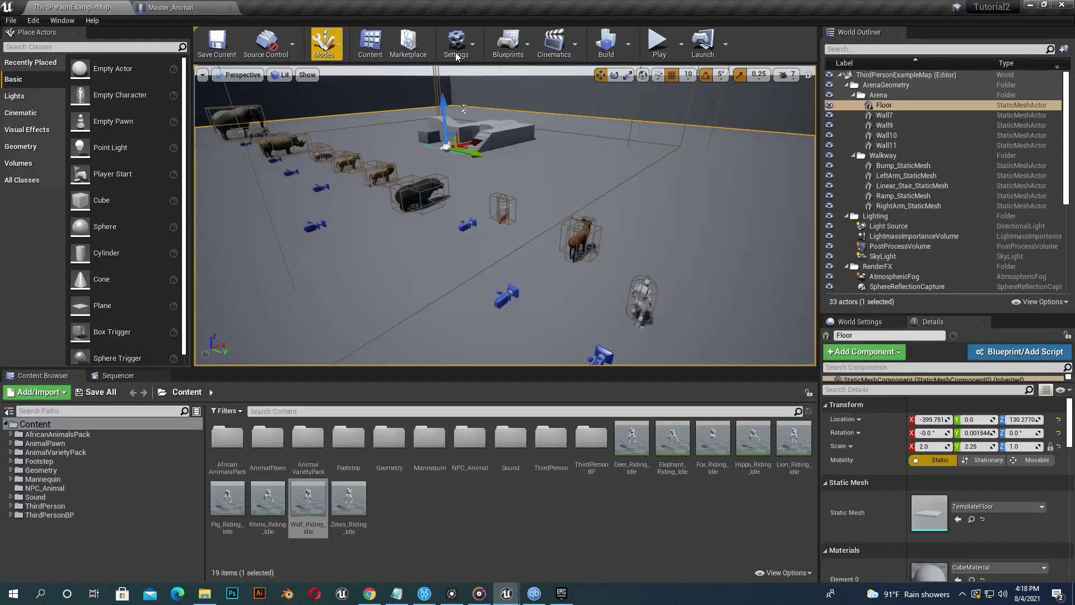
Step: Play the ThirdPersonExampleMap level in full screen, run the character to the deer and mount it
{"action": "left_click", "coordinate": [657, 44]}
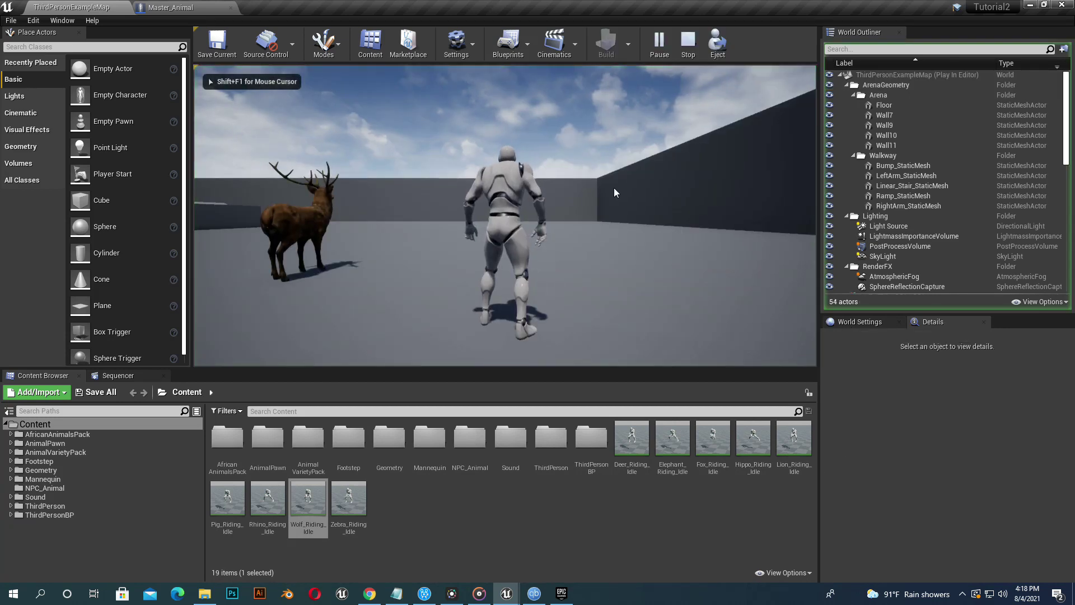
{"action": "key", "text": "F11"}
{"action": "key", "text": "w"}
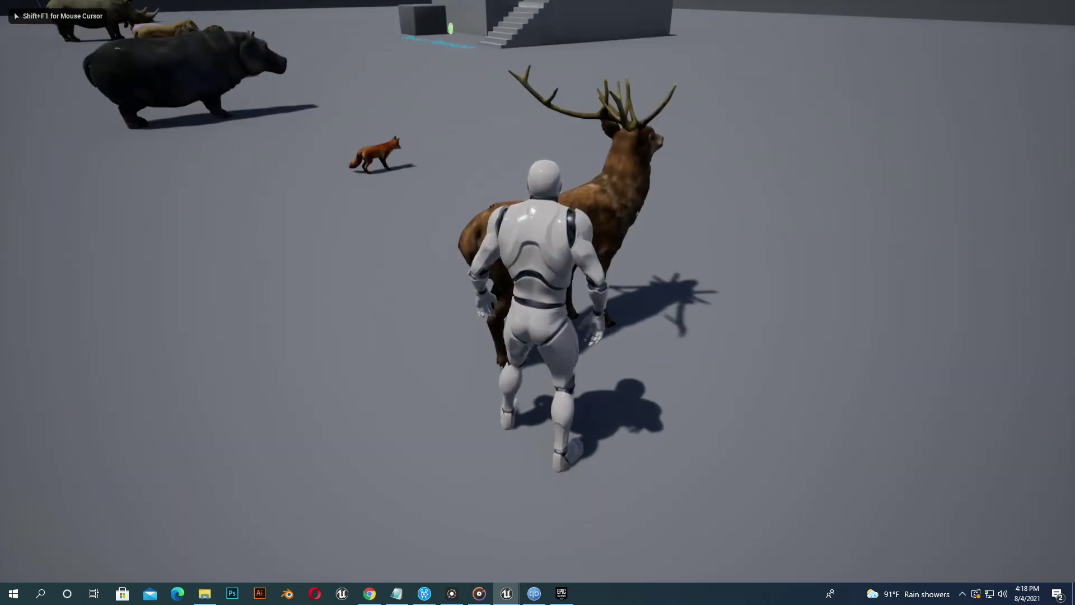
{"action": "key", "text": "e"}
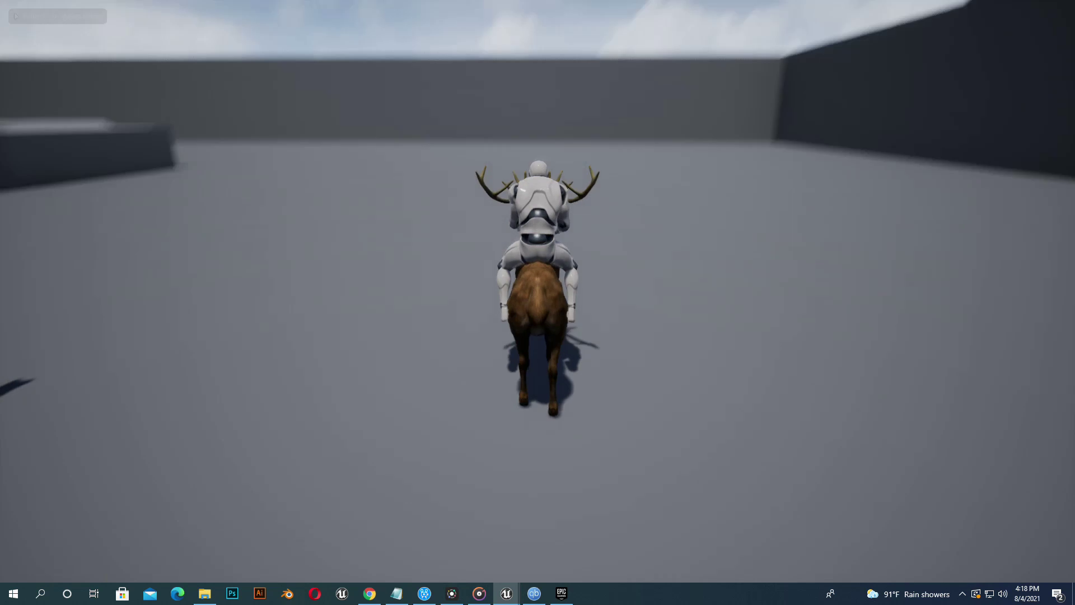
Step: Ride the lion and the pig across the arena to check the rider's pose on each
{"action": "key", "text": "w"}
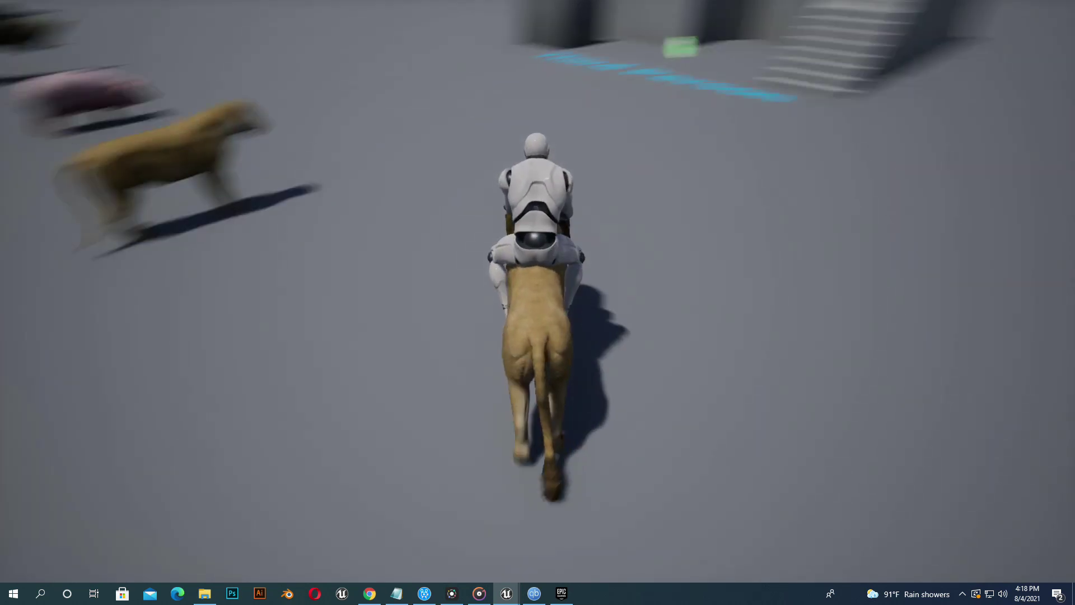
{"action": "key", "text": "w"}
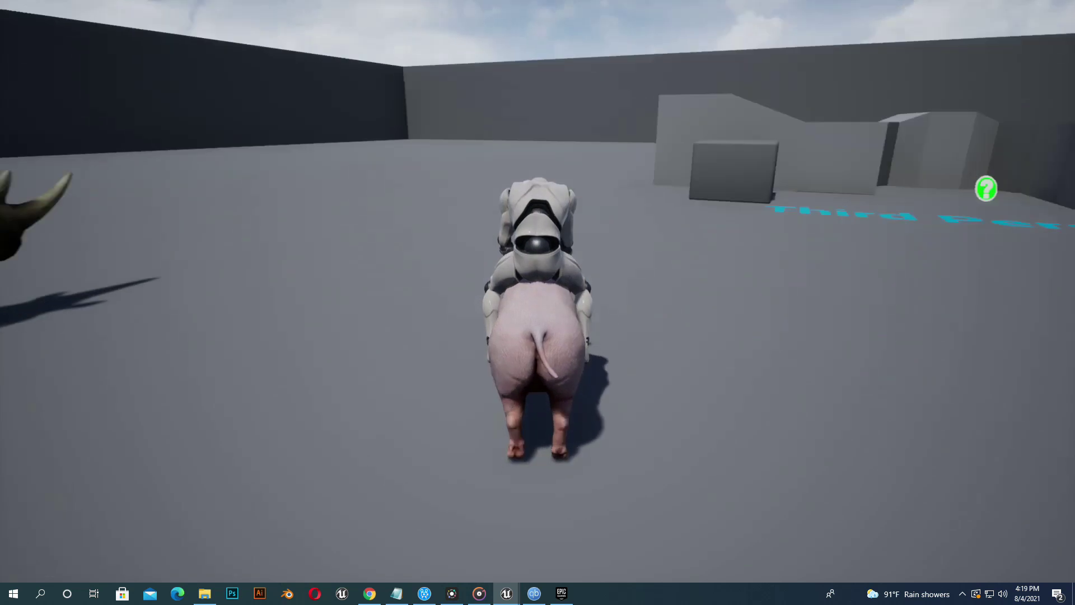
{"action": "key", "text": "w"}
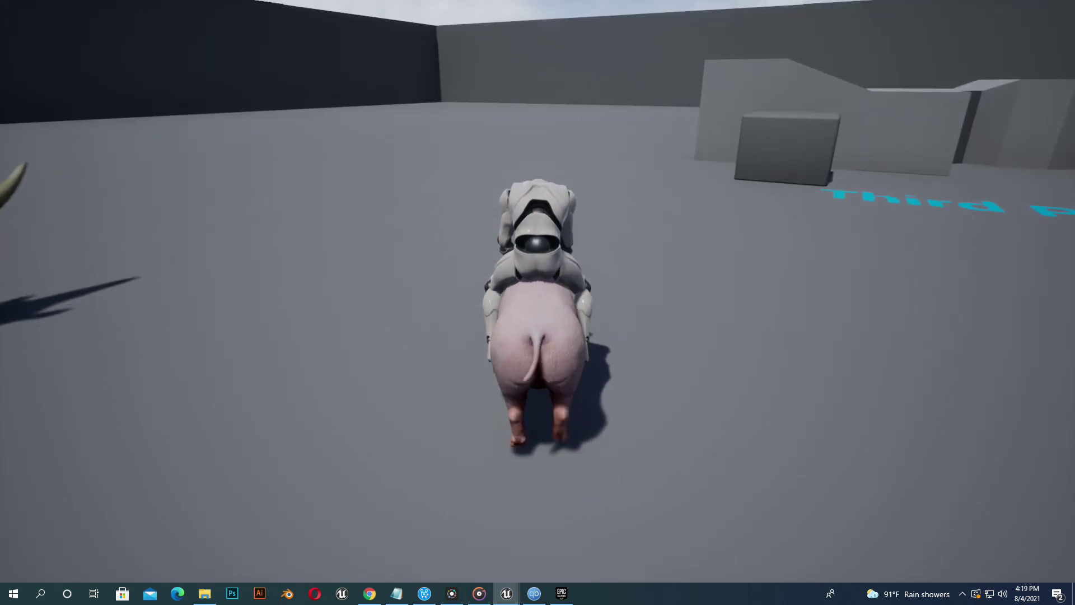
Step: Switch from the pig to the wolf and the elephant, riding each around the arena to check the rider's pose
{"action": "key", "text": "e"}
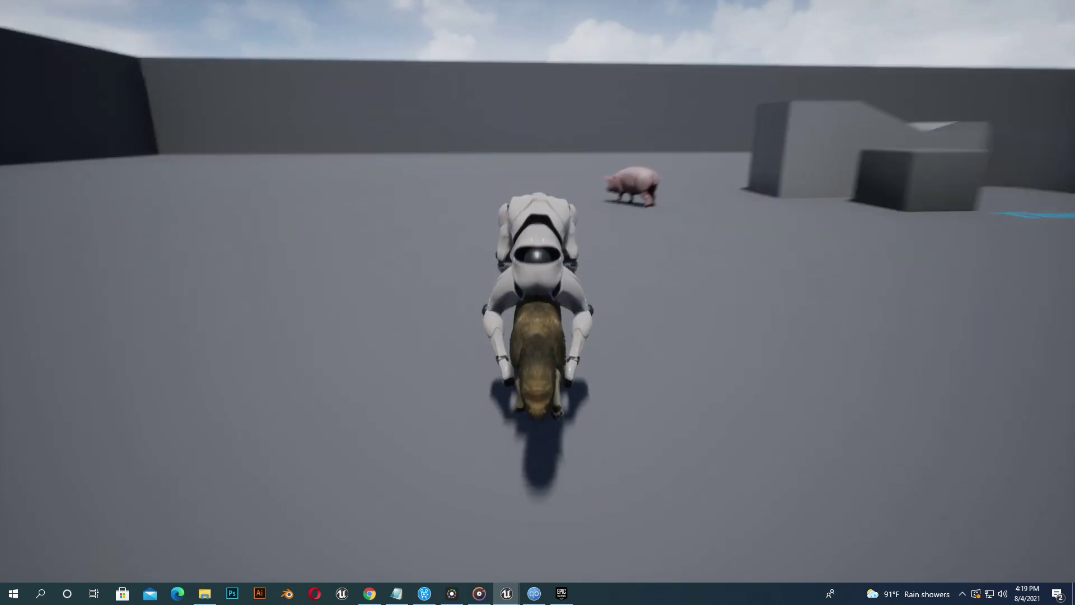
{"action": "key", "text": "w"}
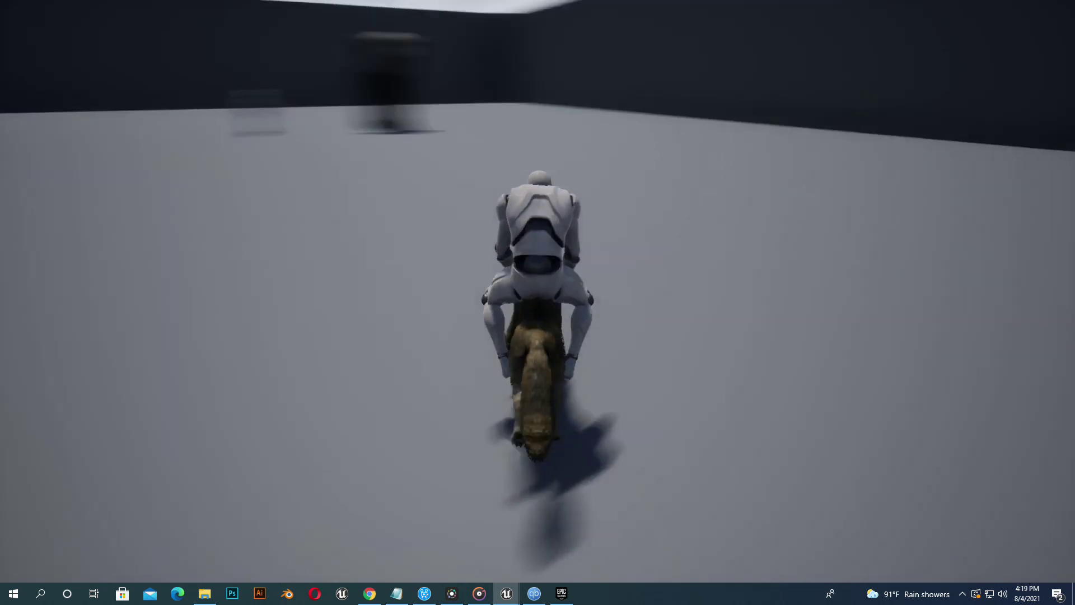
{"action": "key", "text": "e"}
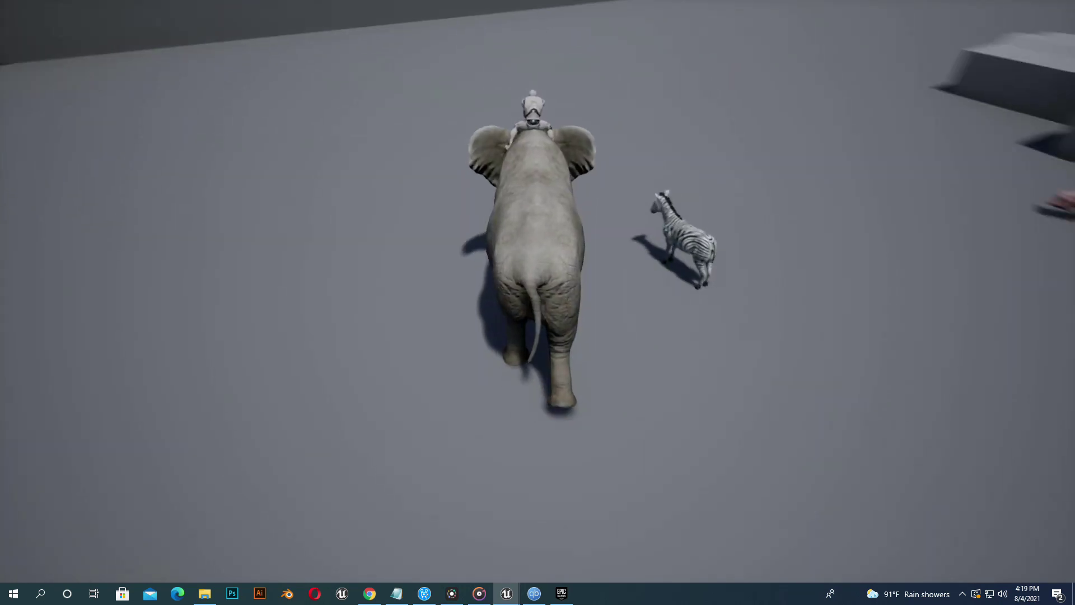
{"action": "key", "text": "w"}
{"action": "key", "text": "w"}
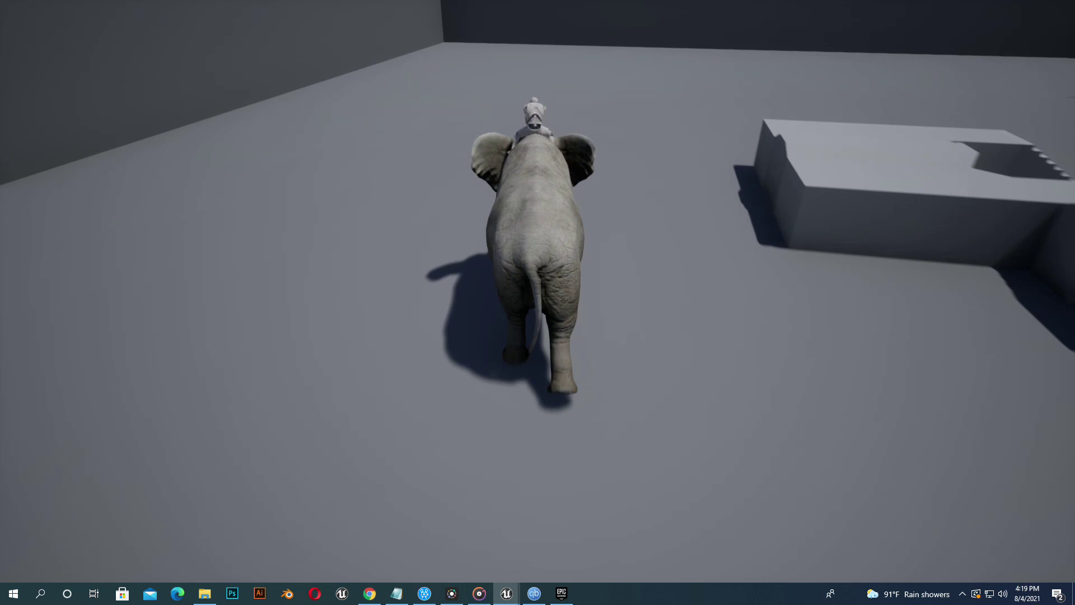